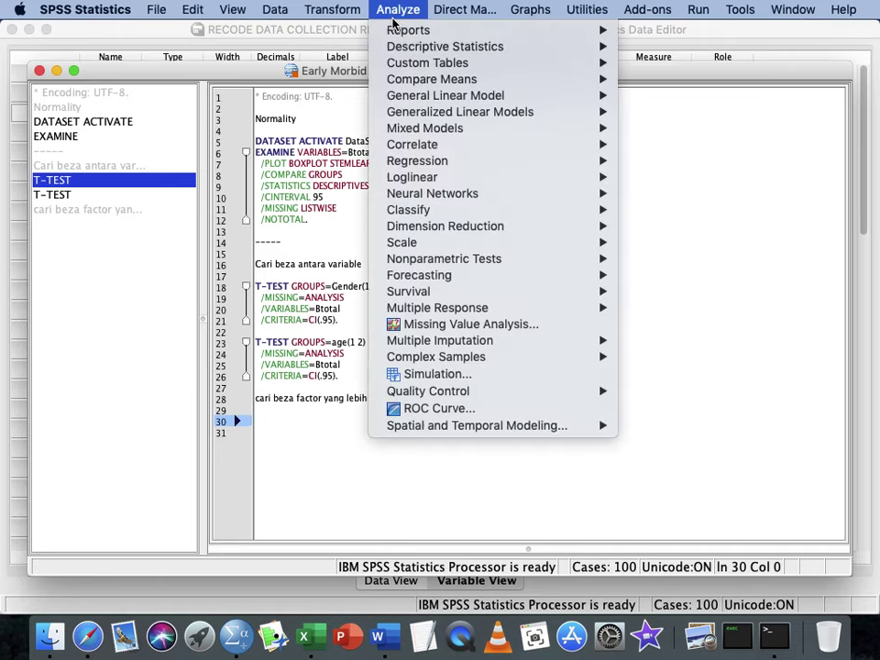
Set up a One-Way ANOVA with Btotal as the dependent variable and Educational level as the factor.
{"action": "mouse_move", "coordinate": [459, 79]}
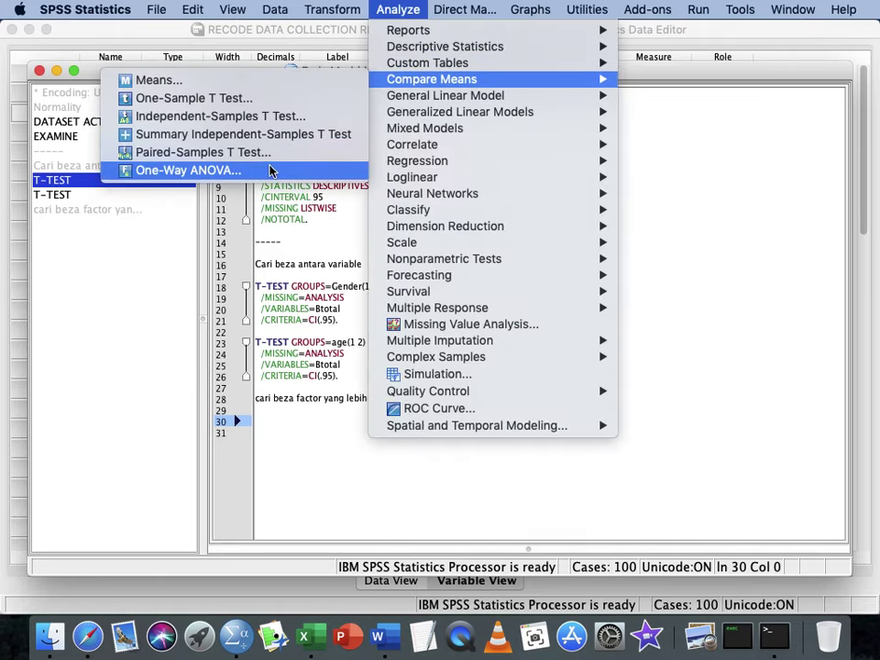
{"action": "left_click", "coordinate": [193, 170]}
{"action": "scroll", "coordinate": [514, 320], "scroll_direction": "down", "scroll_amount": 10}
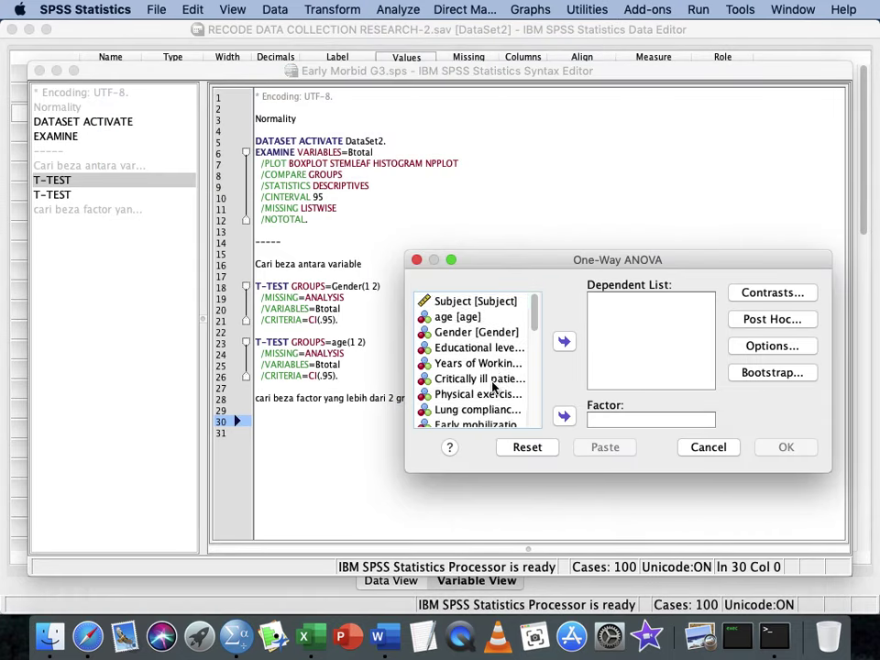
{"action": "left_click", "coordinate": [476, 405]}
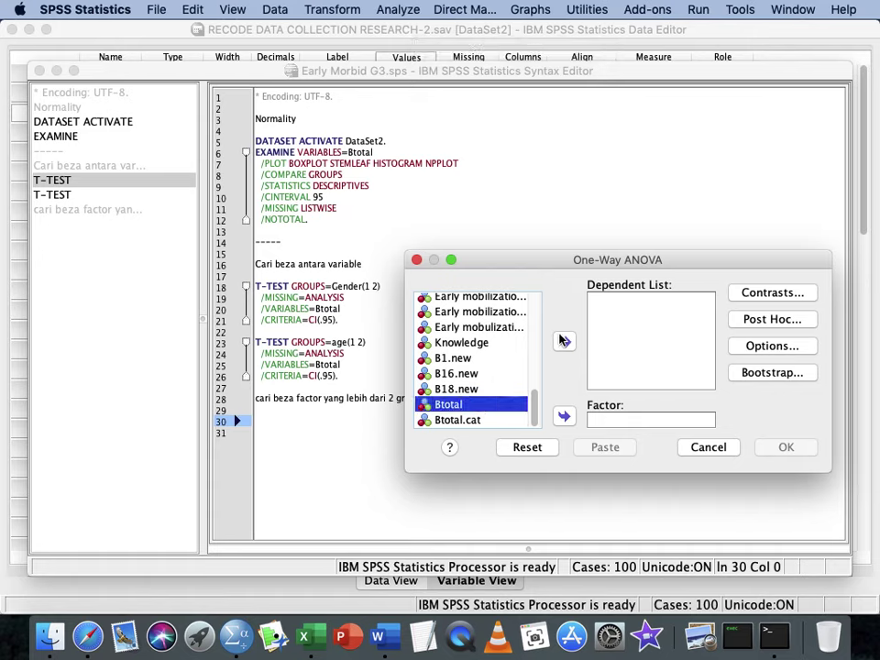
{"action": "double_click", "coordinate": [477, 405]}
{"action": "scroll", "coordinate": [480, 334], "scroll_direction": "up", "scroll_amount": 10}
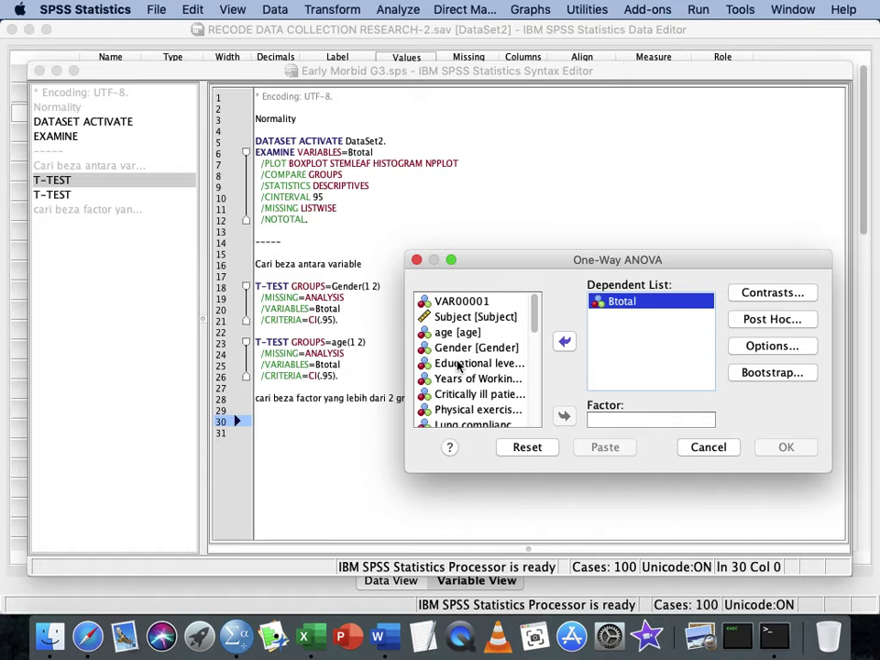
{"action": "left_click", "coordinate": [459, 364]}
{"action": "left_click", "coordinate": [564, 417]}
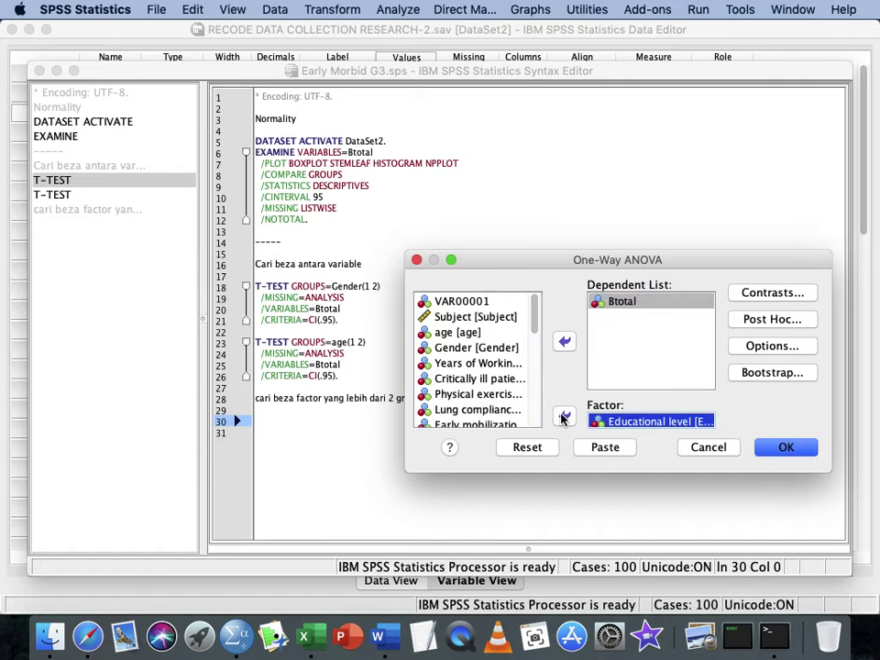
Enable the Tukey post hoc comparison for the One-Way ANOVA.
{"action": "left_click", "coordinate": [784, 320]}
{"action": "left_click", "coordinate": [526, 281]}
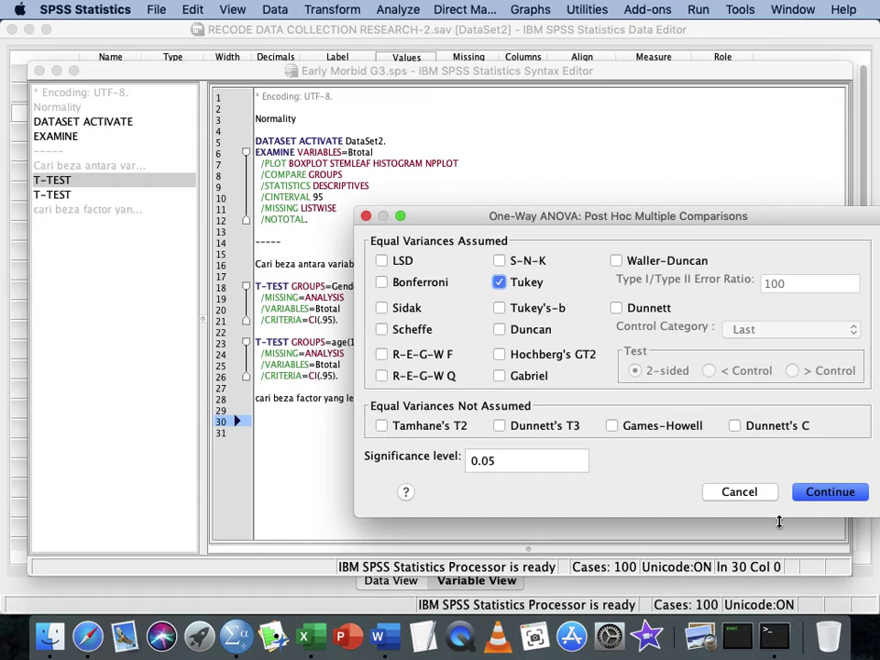
{"action": "left_click", "coordinate": [825, 493]}
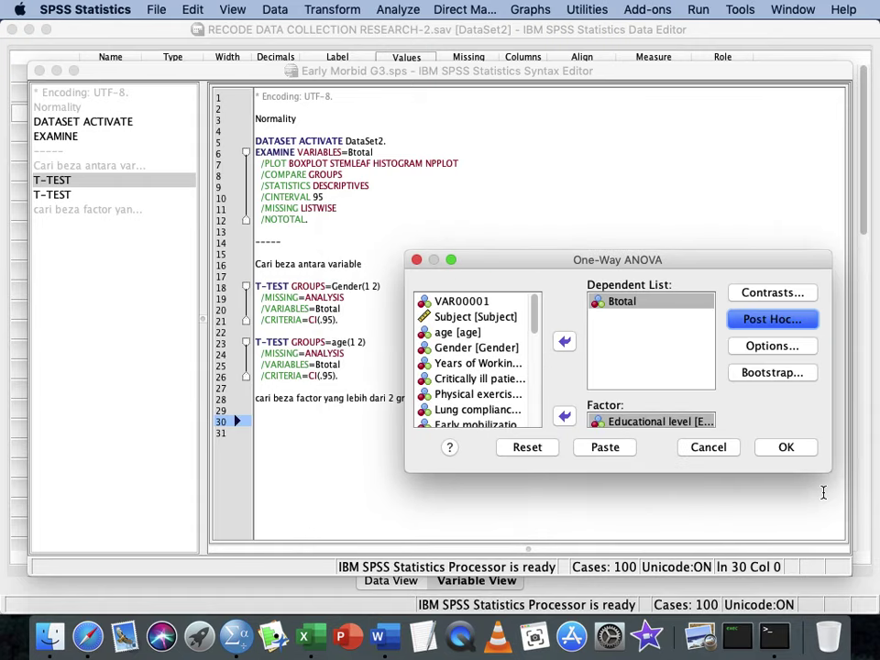
Include descriptive statistics, the homogeneity of variance test and a means plot in the ANOVA options.
{"action": "left_click", "coordinate": [805, 352]}
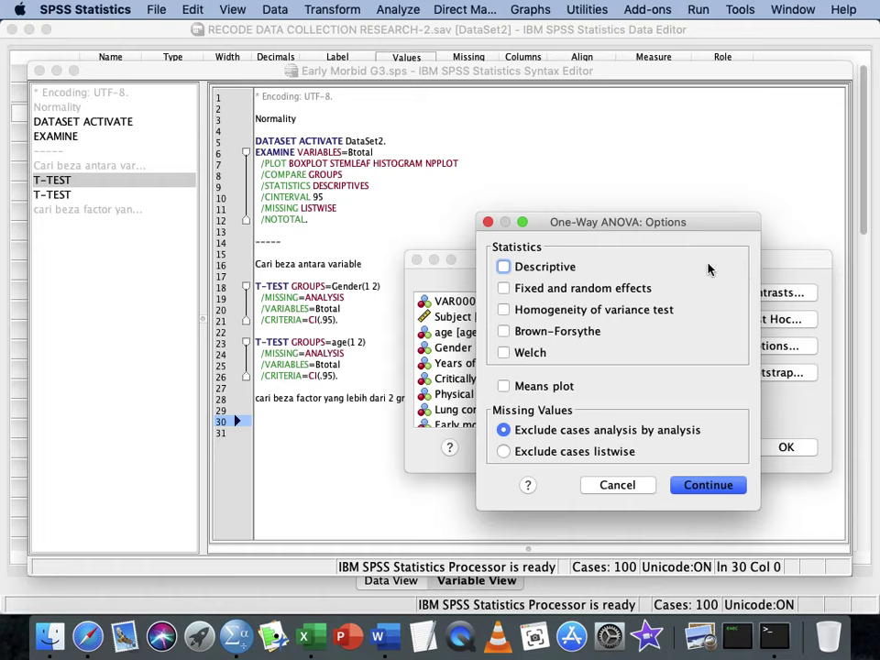
{"action": "left_click", "coordinate": [562, 270]}
{"action": "left_click", "coordinate": [550, 310]}
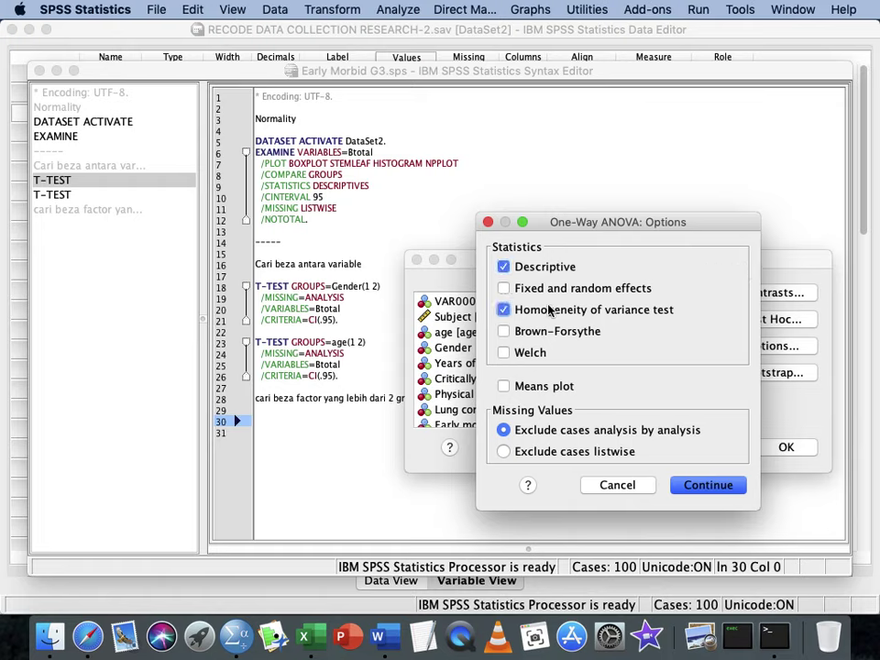
{"action": "left_click", "coordinate": [540, 388]}
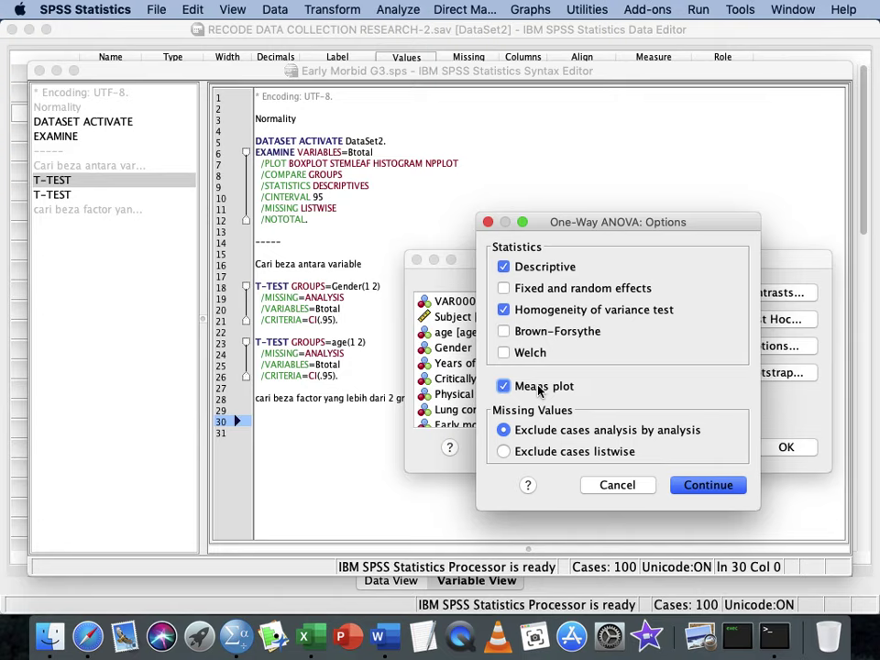
{"action": "left_click", "coordinate": [701, 484]}
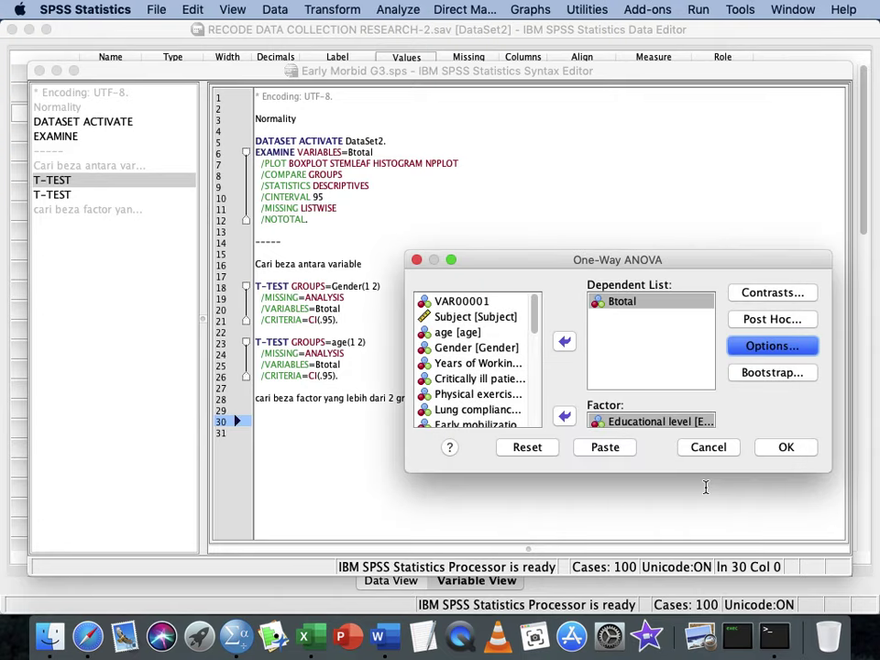
Paste the ANOVA as syntax and remove the two extra blank lines above the ONEWAY command.
{"action": "left_click", "coordinate": [610, 451]}
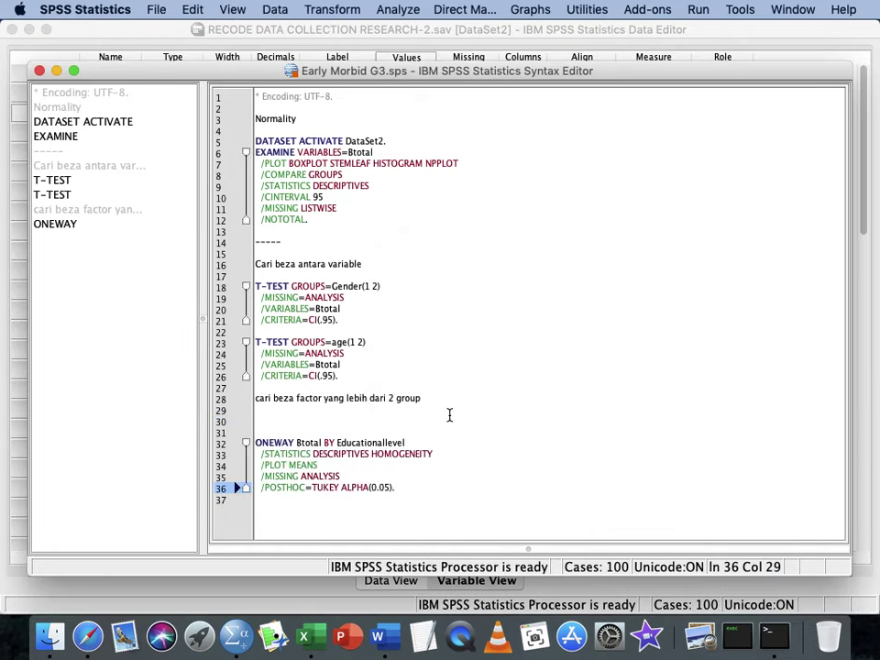
{"action": "left_click", "coordinate": [450, 414]}
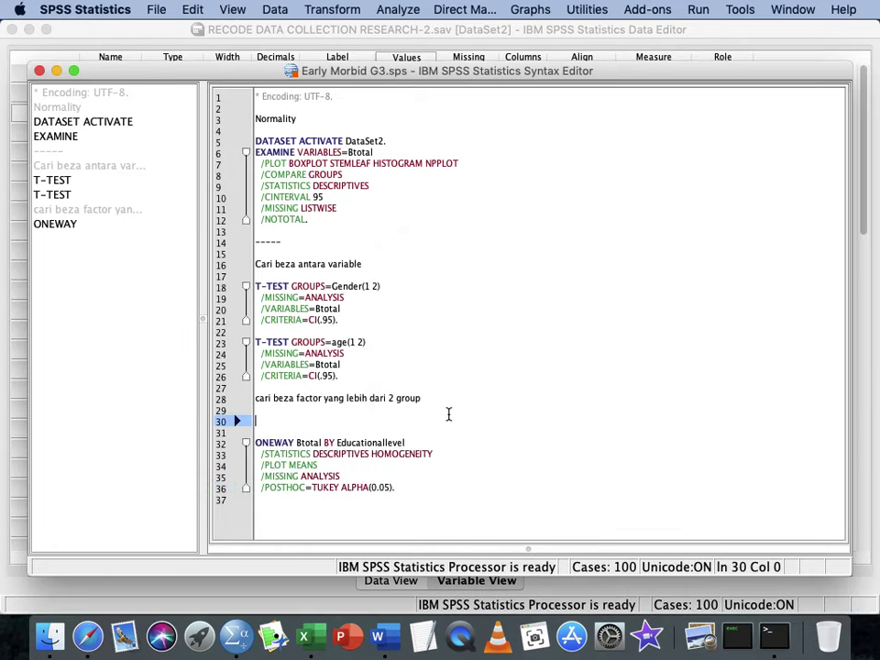
{"action": "key", "text": "BackSpace"}
{"action": "key", "text": "BackSpace"}
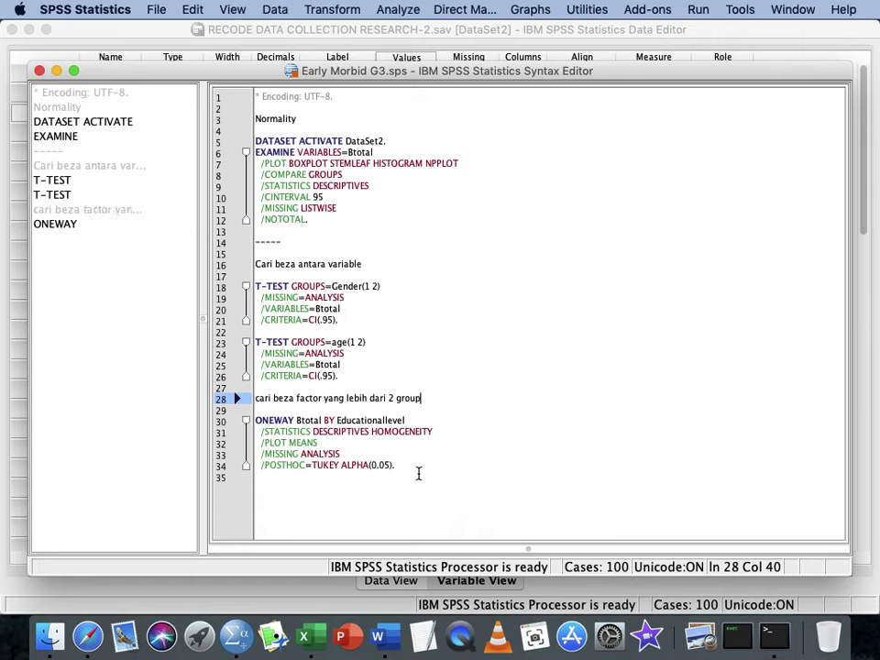
Duplicate the whole ONEWAY command block below the original, separated by one blank line.
{"action": "left_click_drag", "start_coordinate": [396, 466], "coordinate": [247, 424]}
{"action": "key", "text": "super+c"}
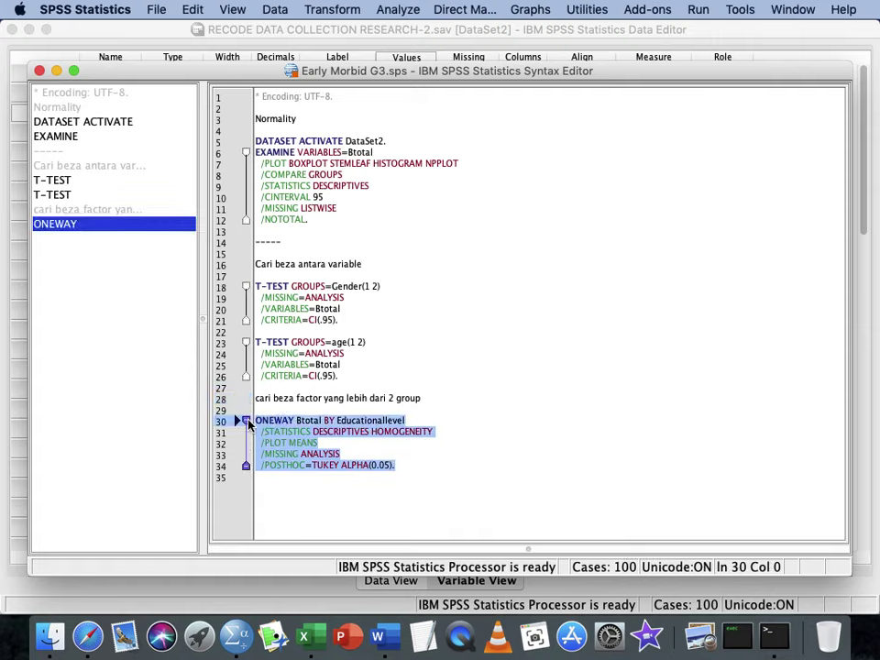
{"action": "key", "text": "Down"}
{"action": "key", "text": "Down"}
{"action": "key", "text": "Down"}
{"action": "key", "text": "Down"}
{"action": "key", "text": "Down"}
{"action": "key", "text": "Return"}
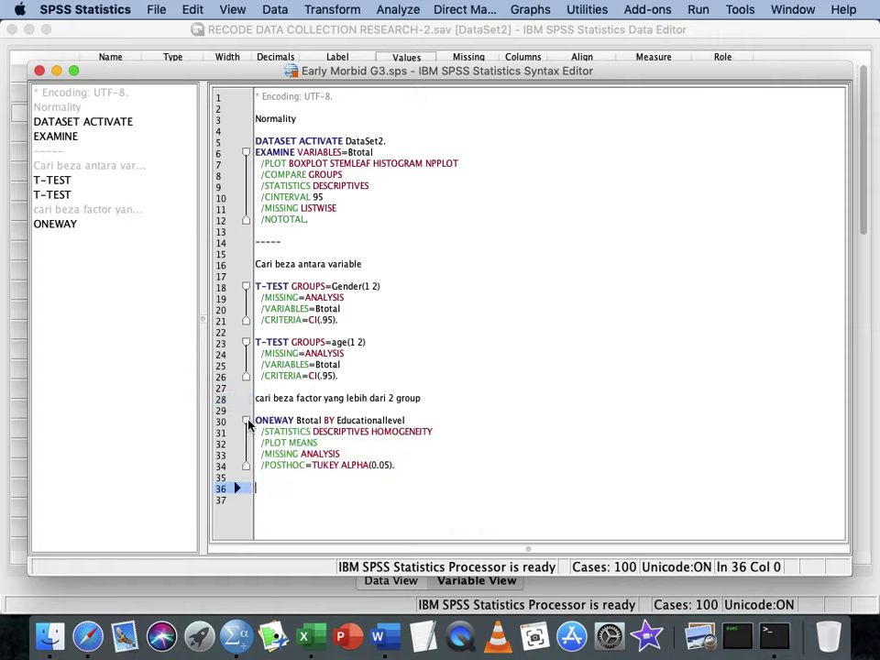
{"action": "key", "text": "super+v"}
Replace Educationallevel in the second ONEWAY command with the variable name YearsofWorking, copied from the Data Editor's variable list.
{"action": "left_click_drag", "start_coordinate": [423, 477], "coordinate": [342, 477]}
{"action": "key", "text": "BackSpace"}
{"action": "key", "text": "BackSpace"}
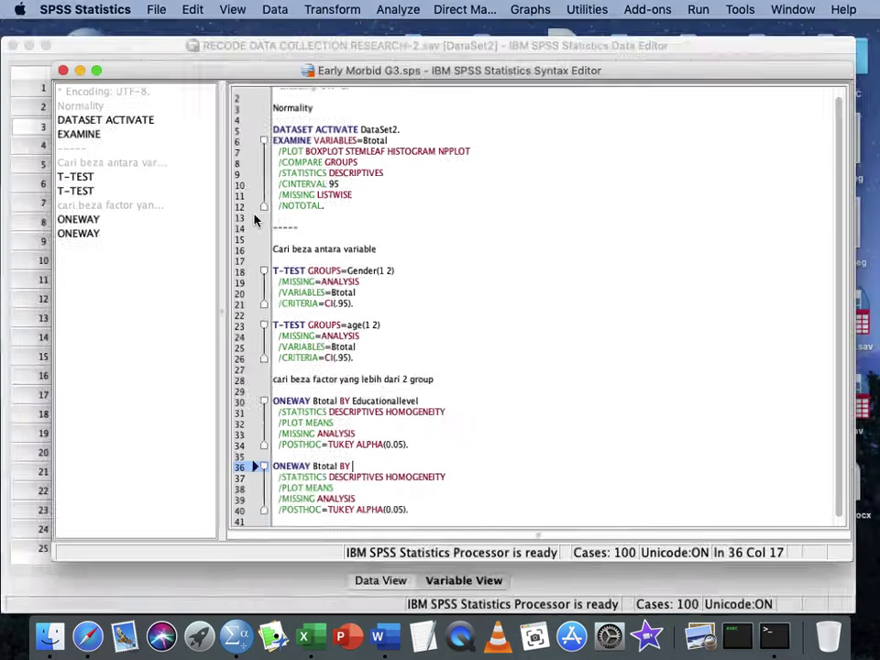
{"action": "key", "text": "ctrl+Up"}
{"action": "left_click", "coordinate": [228, 334]}
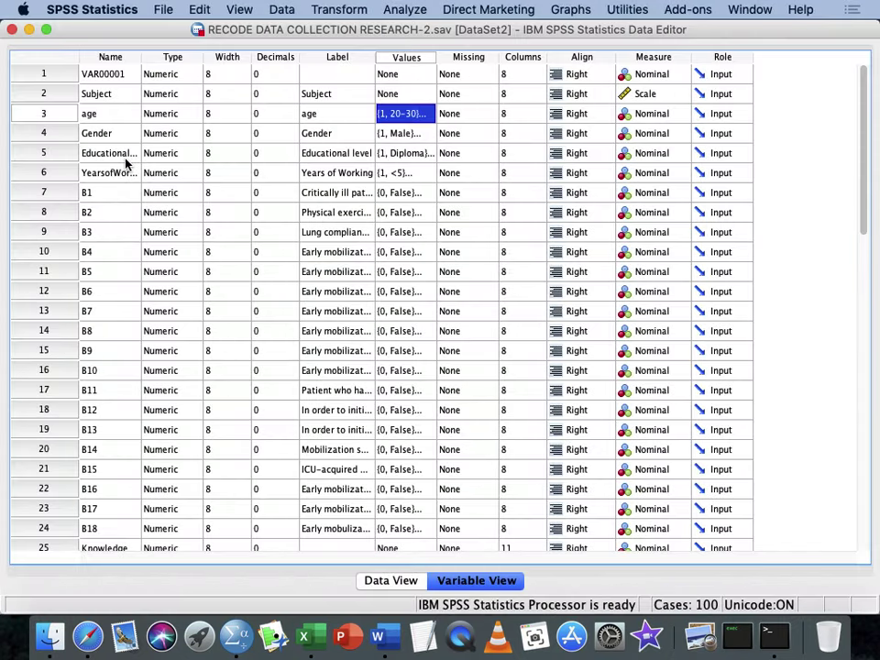
{"action": "double_click", "coordinate": [117, 173]}
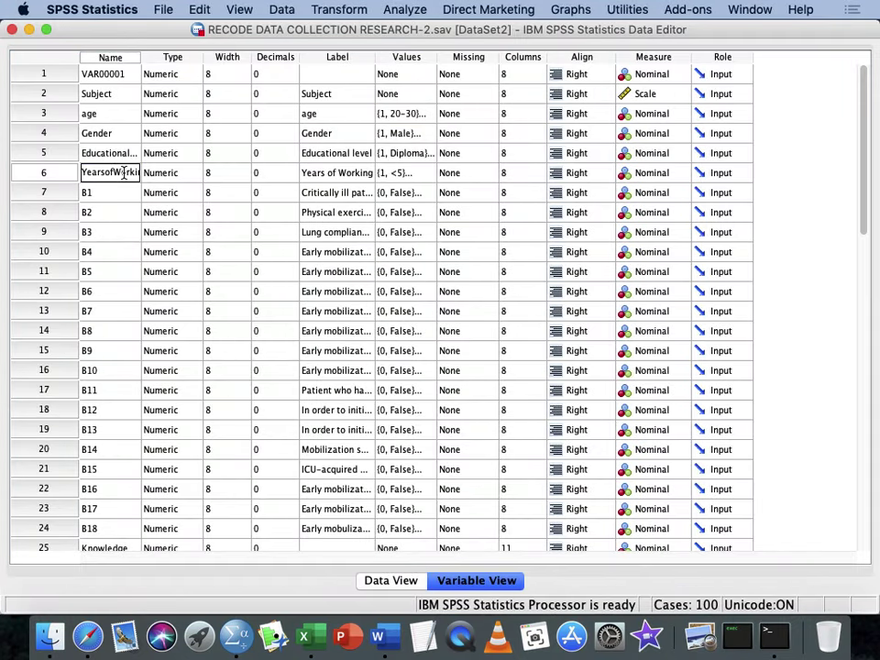
{"action": "double_click", "coordinate": [123, 173]}
{"action": "key", "text": "super+c"}
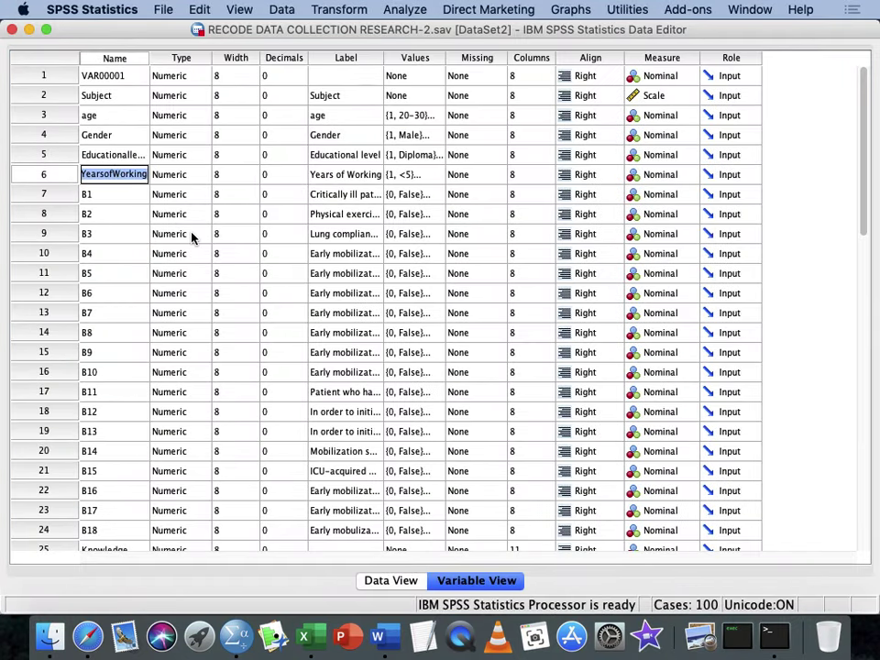
{"action": "key", "text": "ctrl+Up"}
{"action": "left_click", "coordinate": [295, 182]}
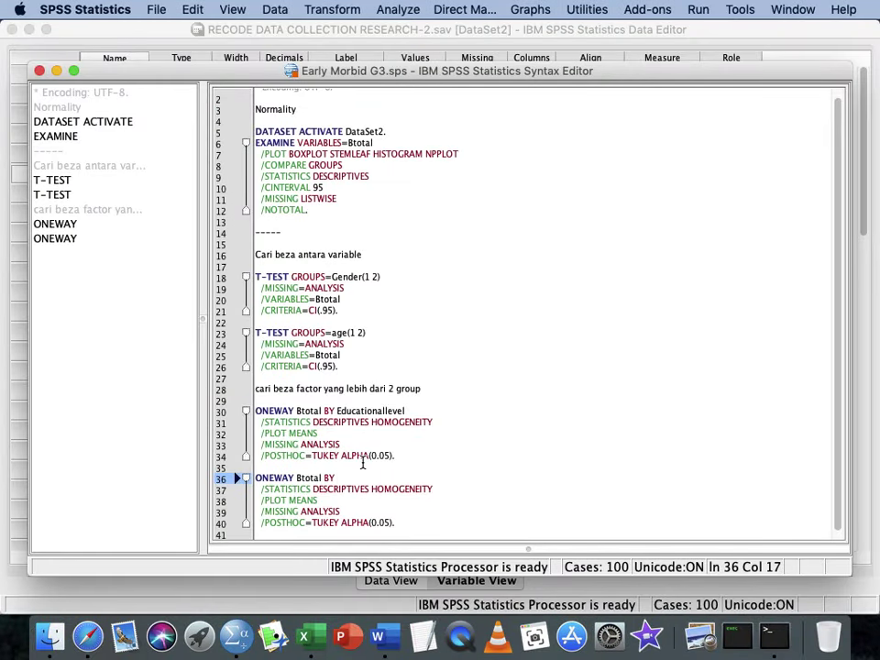
{"action": "key", "text": "super+v"}
Add a separator line of dashes below the second ONEWAY command, followed by a blank line.
{"action": "scroll", "coordinate": [363, 465], "scroll_direction": "down", "scroll_amount": 1}
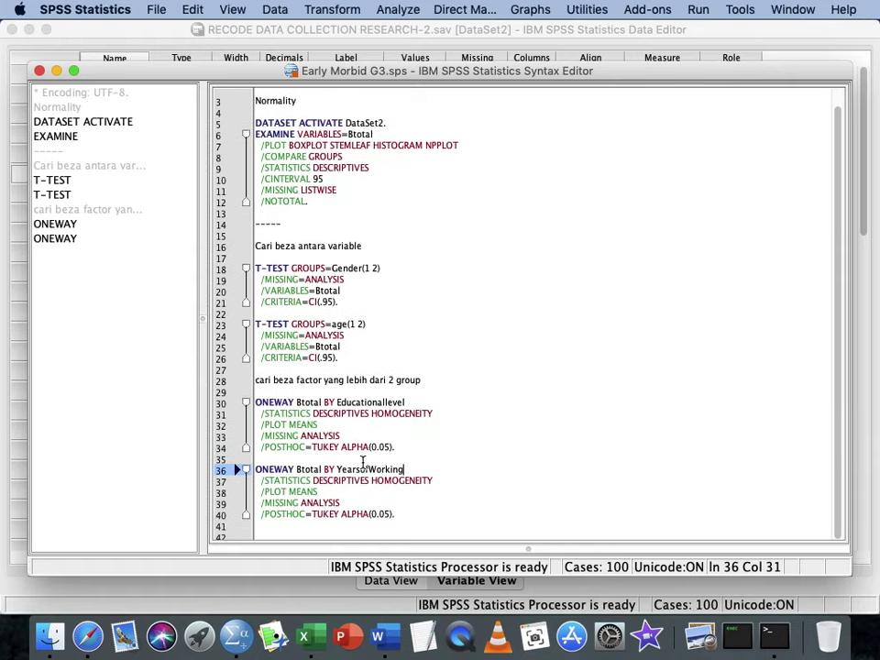
{"action": "left_click", "coordinate": [431, 512]}
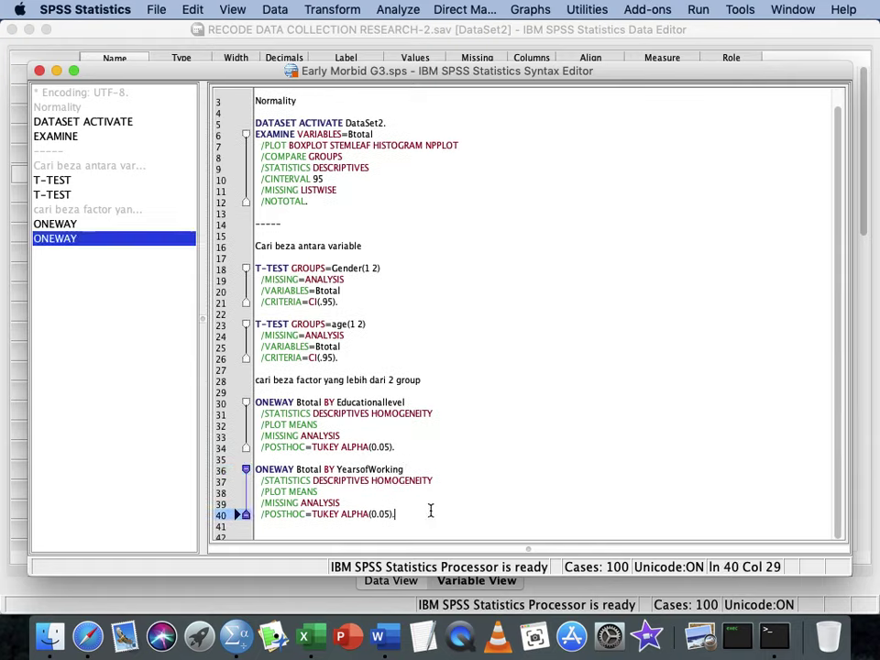
{"action": "key", "text": "Down"}
{"action": "key", "text": "Down"}
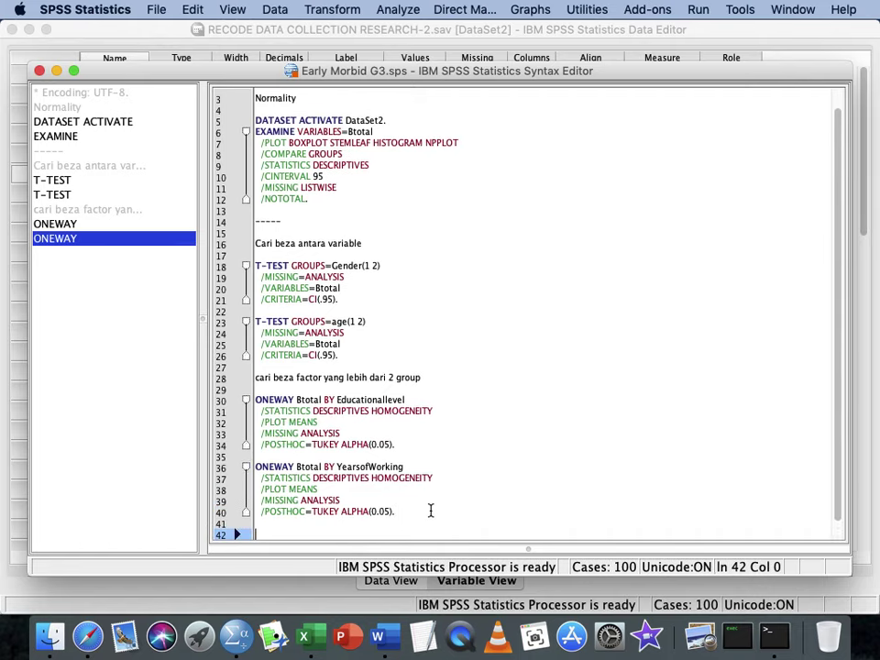
{"action": "type", "text": "--------------------"}
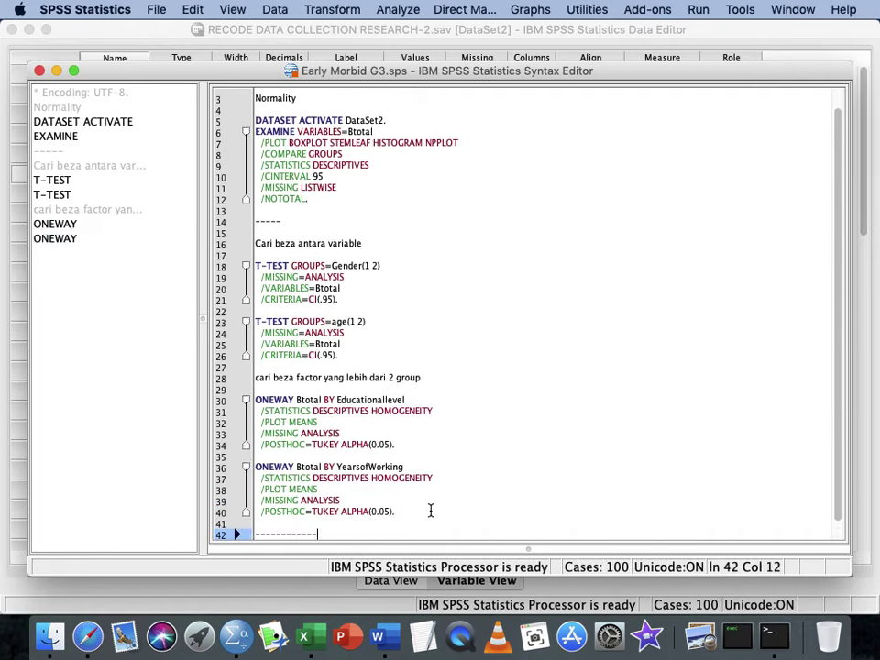
{"action": "key", "text": "Return"}
{"action": "key", "text": "Return"}
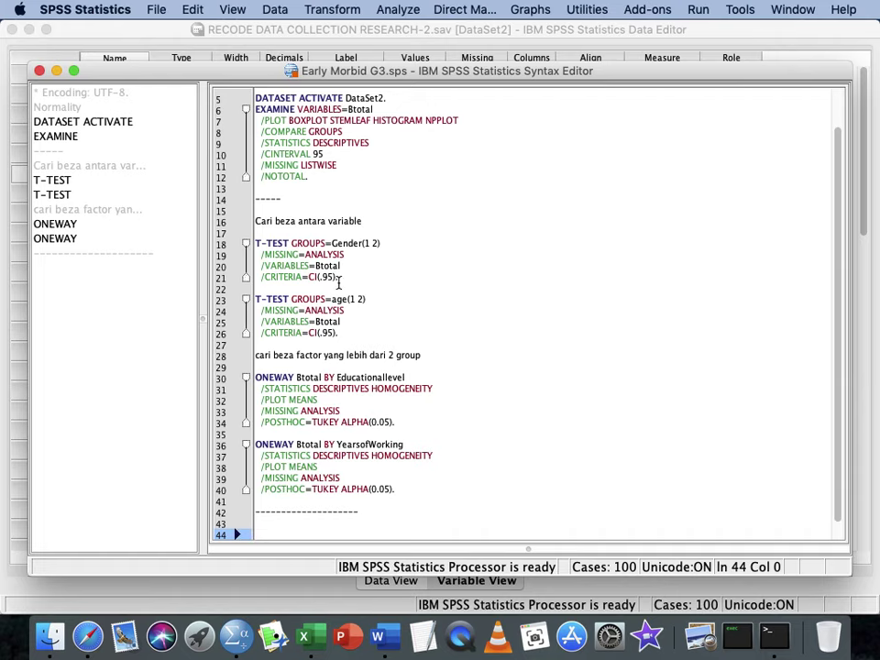
Set up a Crosstabs analysis with Btotal.cat as the column variable and age as the row variable.
{"action": "left_click", "coordinate": [415, 11]}
{"action": "mouse_move", "coordinate": [433, 53]}
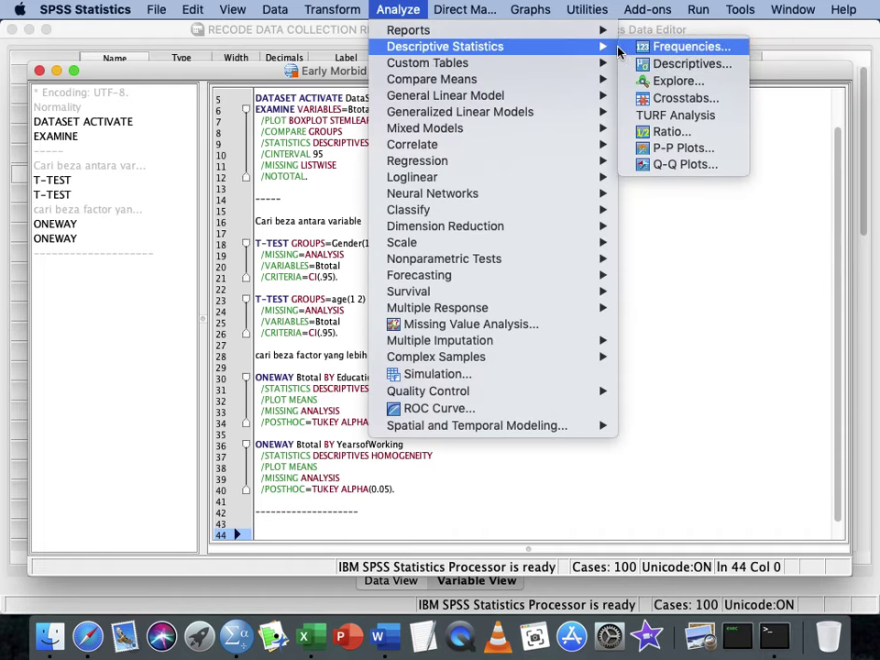
{"action": "left_click", "coordinate": [650, 98]}
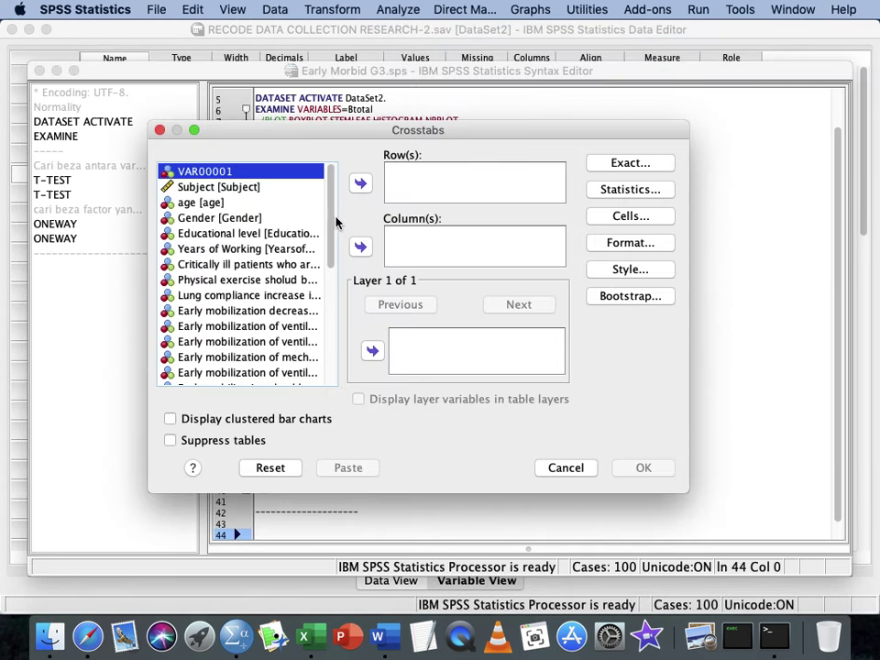
{"action": "left_click_drag", "start_coordinate": [333, 223], "coordinate": [330, 393]}
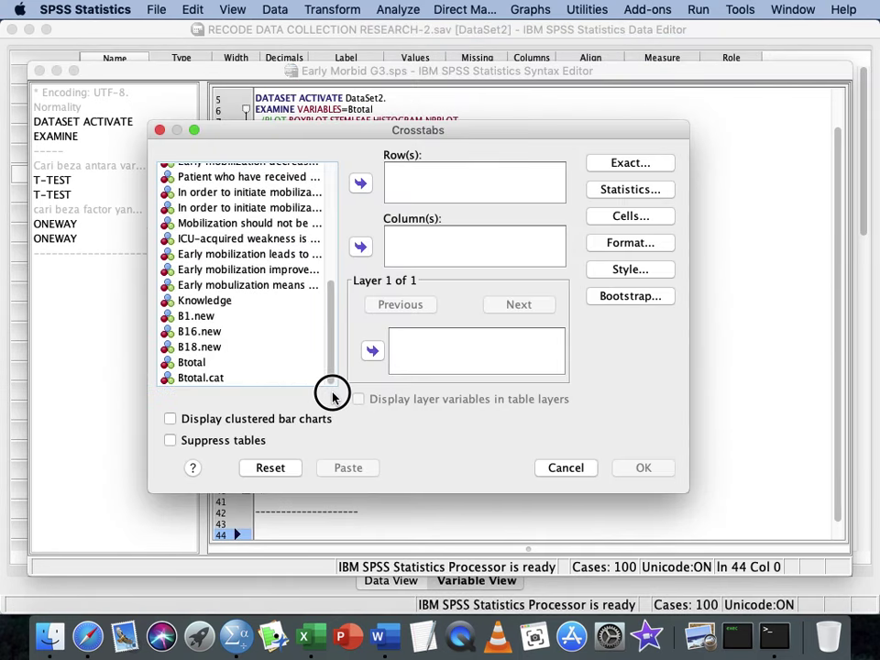
{"action": "left_click", "coordinate": [259, 376]}
{"action": "left_click", "coordinate": [362, 247]}
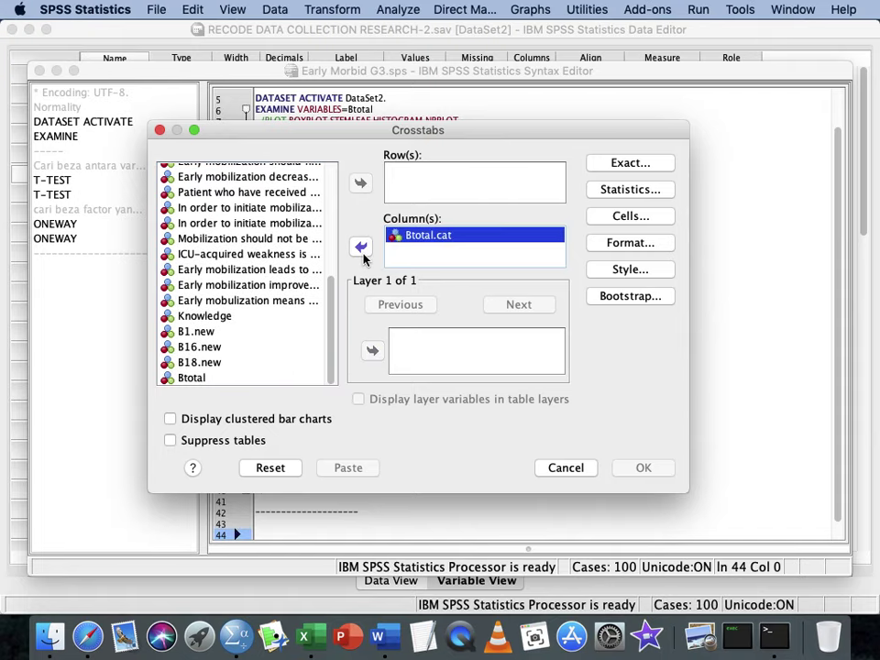
{"action": "scroll", "coordinate": [239, 210], "scroll_direction": "up", "scroll_amount": 10}
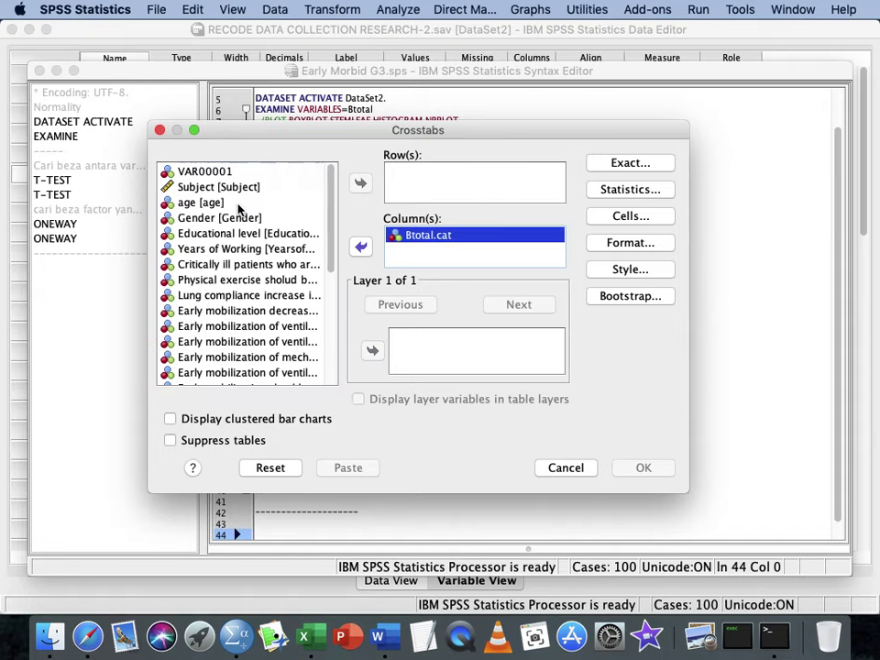
{"action": "left_click", "coordinate": [203, 207]}
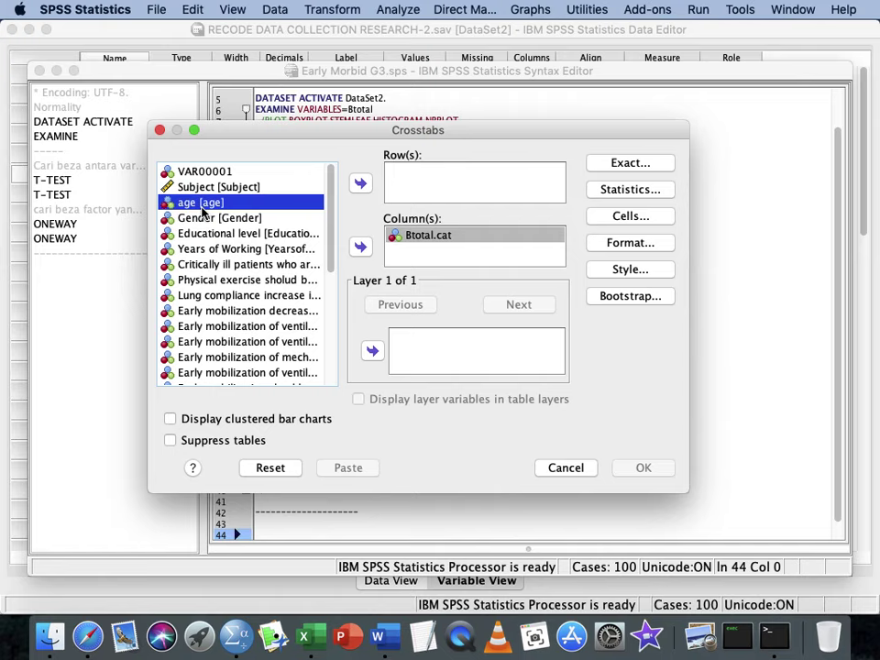
{"action": "left_click", "coordinate": [361, 183]}
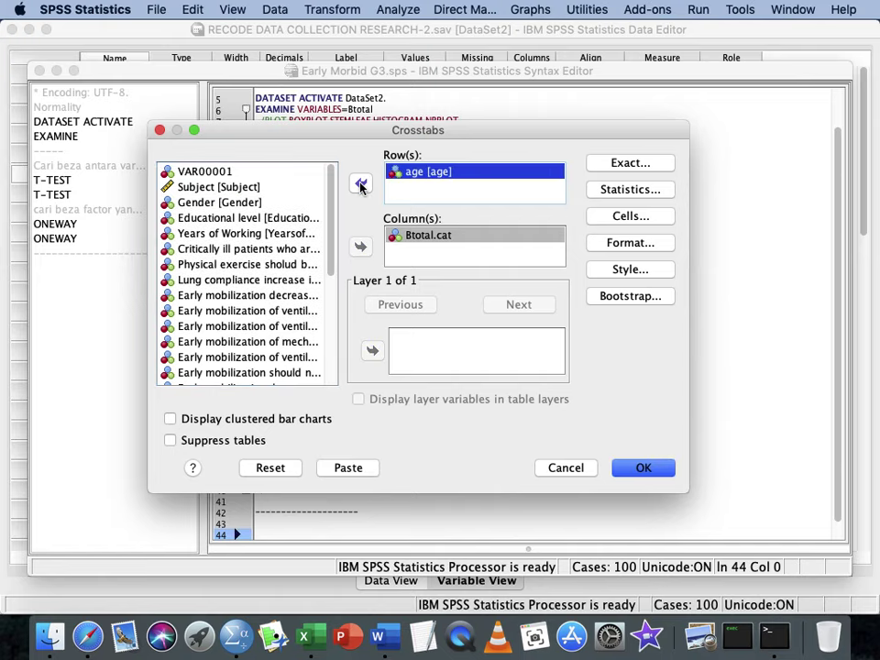
Request the Chi-square, Contingency coefficient, and Phi and Cramer's V statistics for the crosstab.
{"action": "left_click", "coordinate": [658, 195]}
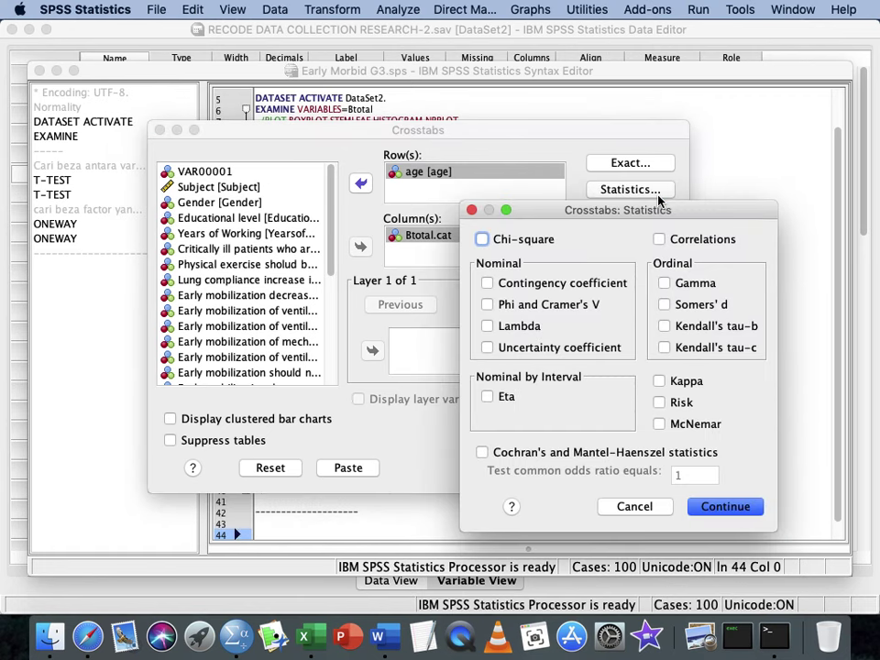
{"action": "left_click", "coordinate": [520, 242]}
{"action": "left_click", "coordinate": [517, 286]}
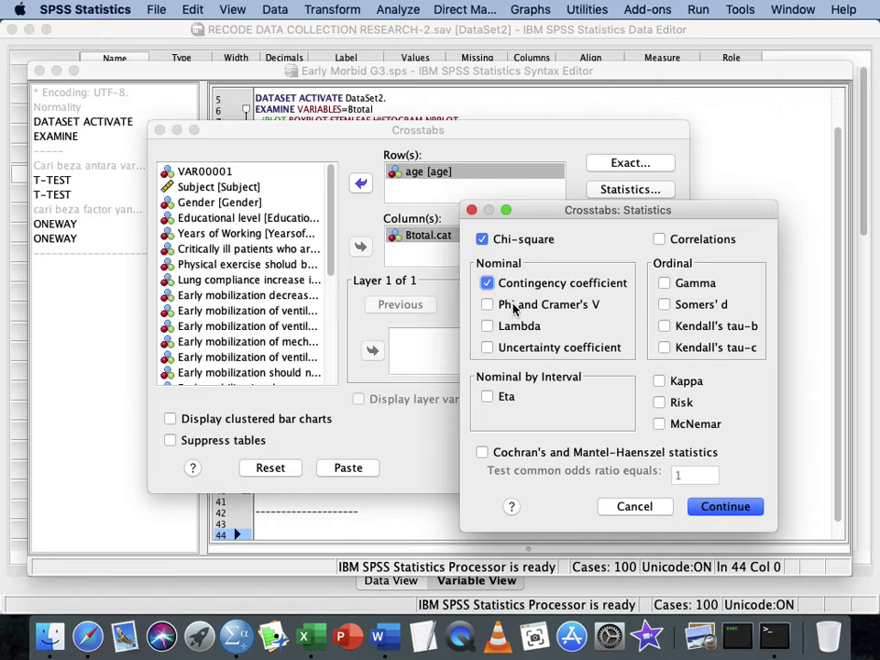
{"action": "left_click", "coordinate": [514, 308]}
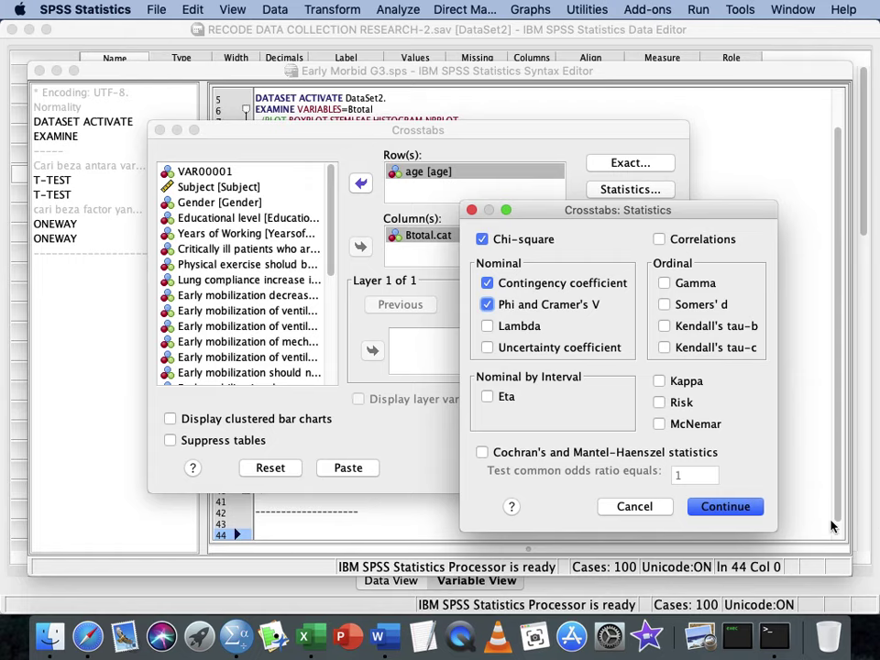
{"action": "left_click", "coordinate": [700, 507]}
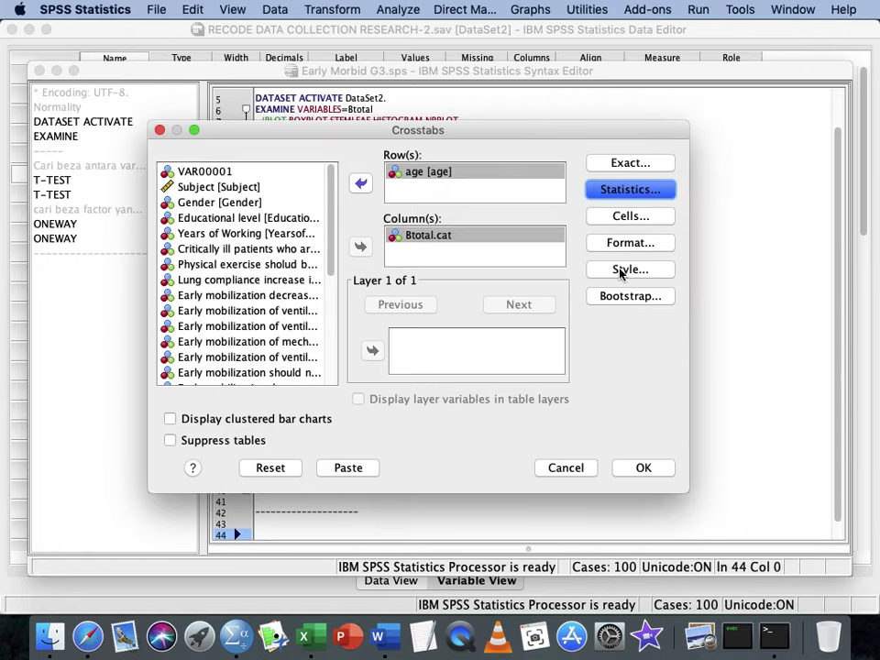
Add column percentages to the crosstab's cell display alongside the observed counts.
{"action": "left_click", "coordinate": [642, 218]}
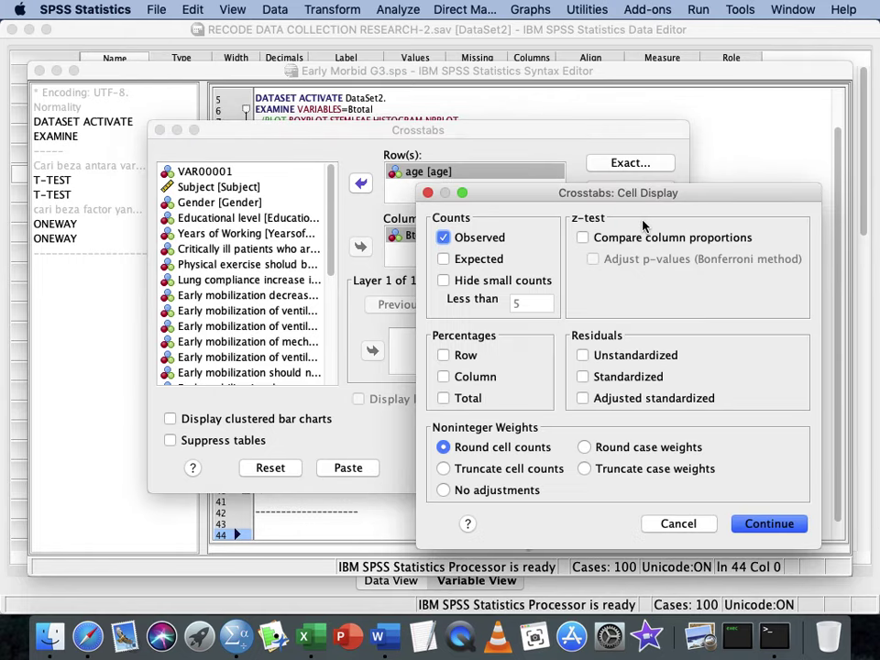
{"action": "left_click", "coordinate": [462, 377]}
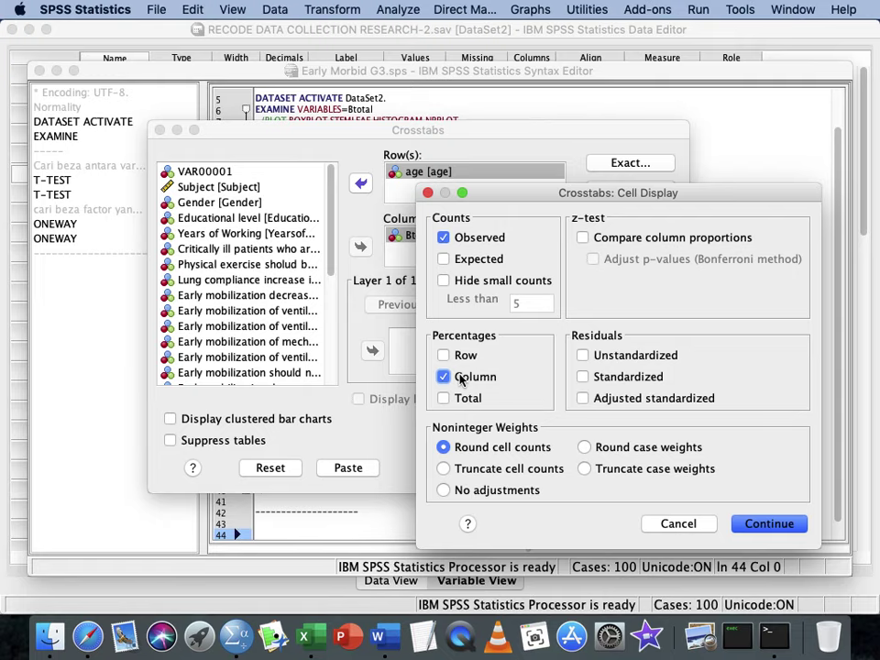
{"action": "left_click", "coordinate": [760, 524]}
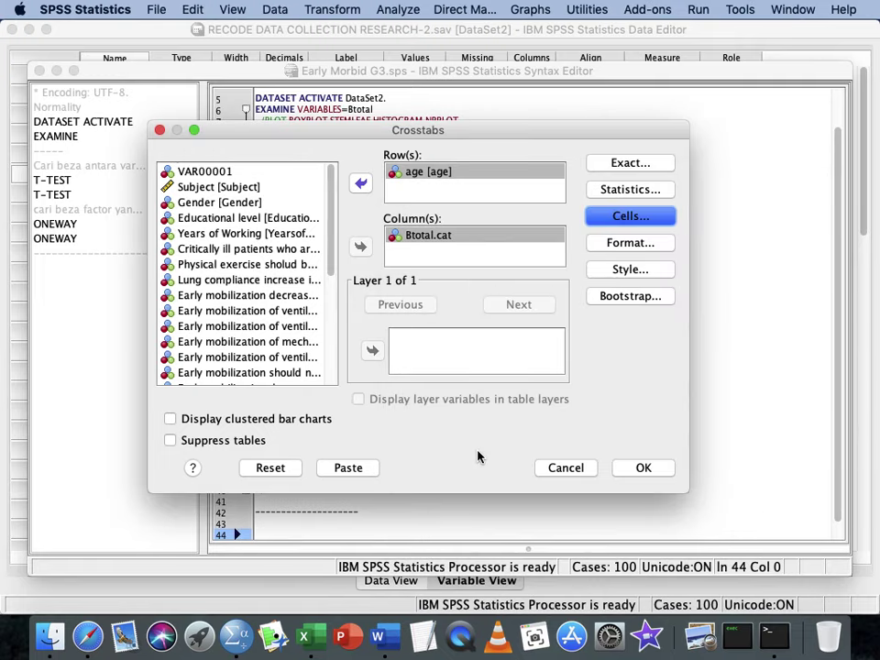
Paste the crosstab of age by Btotal.cat into the syntax file and remove the surplus blank lines above the command.
{"action": "left_click", "coordinate": [355, 476]}
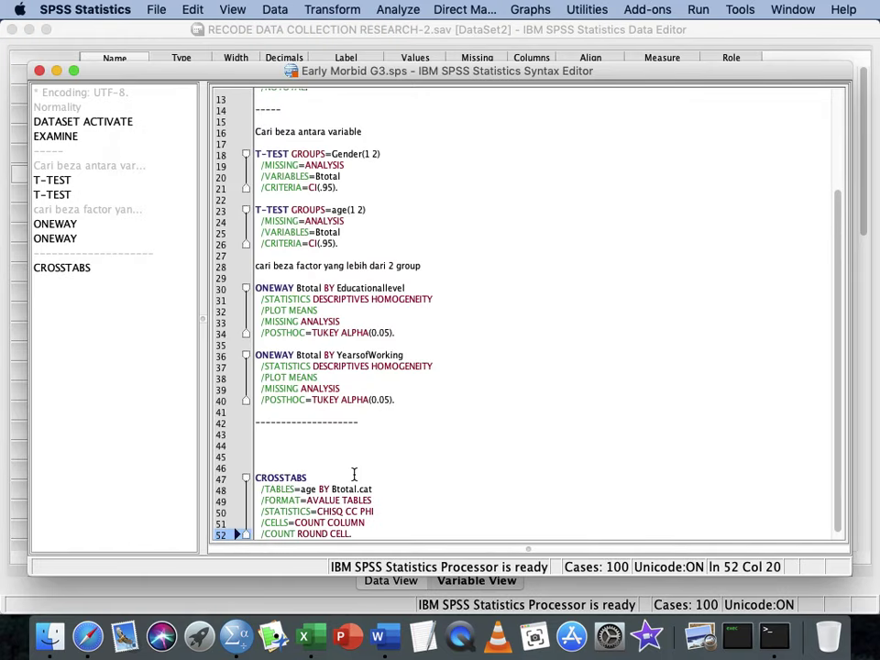
{"action": "left_click", "coordinate": [345, 453]}
{"action": "key", "text": "BackSpace"}
{"action": "key", "text": "BackSpace"}
{"action": "key", "text": "BackSpace"}
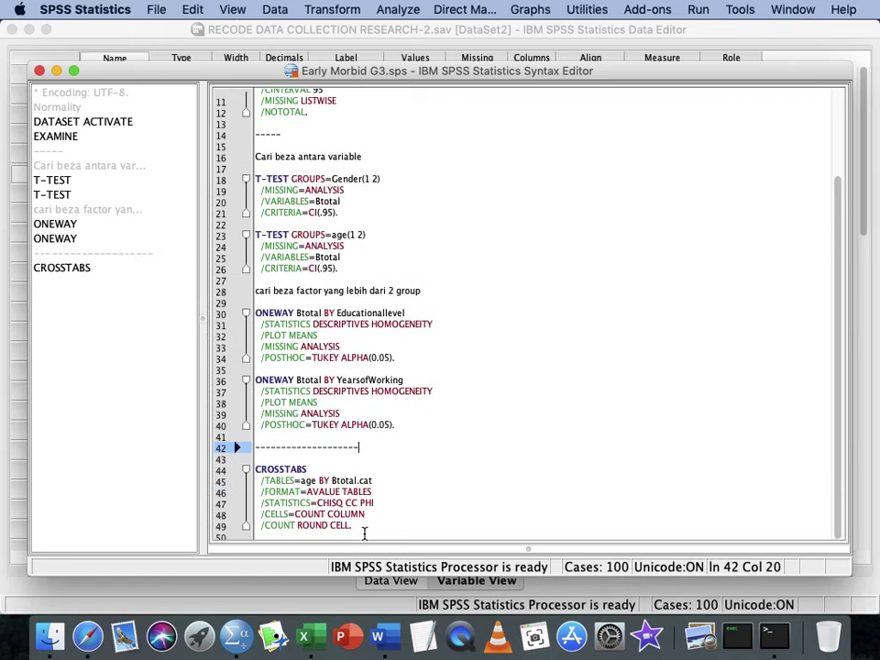
Duplicate the whole CROSSTABS command block below the original, separated by one blank line.
{"action": "left_click_drag", "start_coordinate": [358, 528], "coordinate": [255, 469]}
{"action": "key", "text": "super+c"}
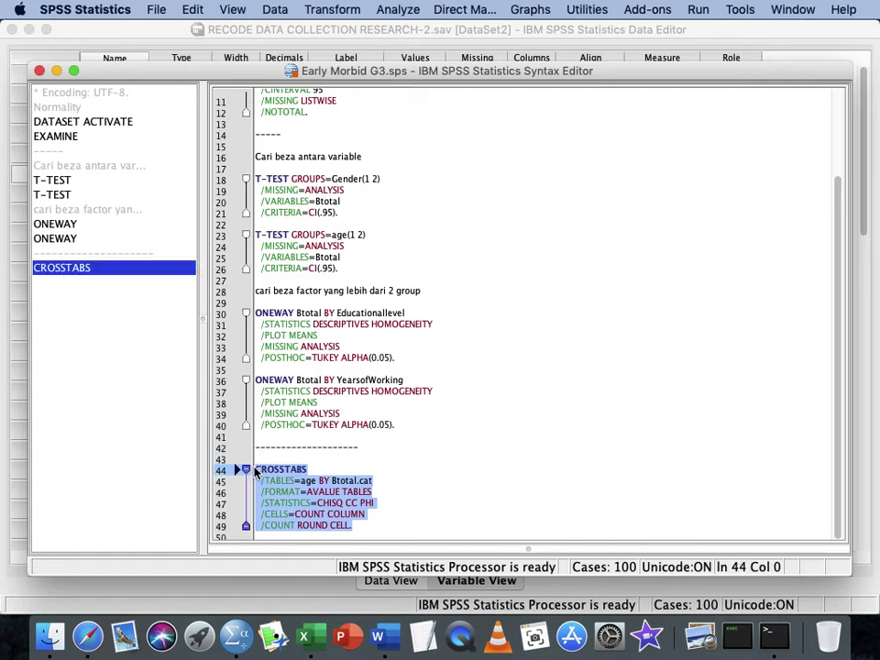
{"action": "key", "text": "Down"}
{"action": "key", "text": "Down"}
{"action": "key", "text": "Down"}
{"action": "key", "text": "Down"}
{"action": "key", "text": "Down"}
{"action": "key", "text": "Return"}
{"action": "key", "text": "Return"}
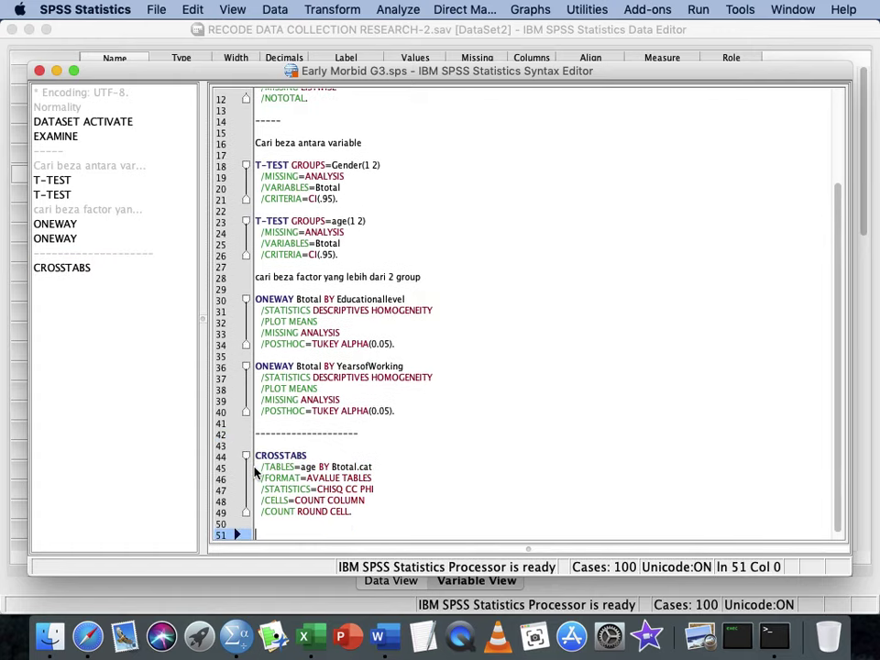
{"action": "key", "text": "super+v"}
Replace age with Gender as the row variable in the second CROSSTABS command, matching the capitalization used in the T-TEST command.
{"action": "left_click", "coordinate": [317, 478]}
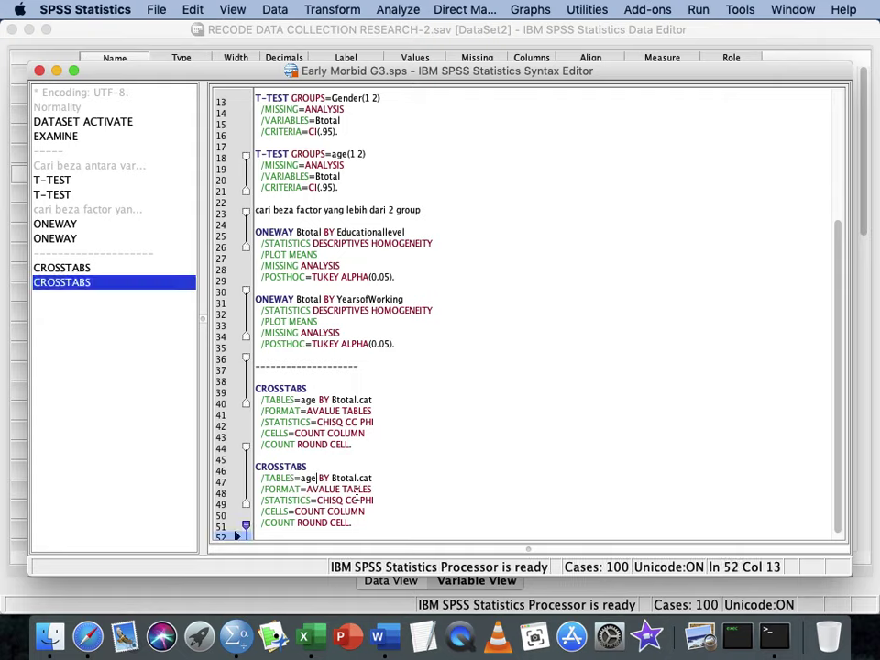
{"action": "key", "text": "BackSpace"}
{"action": "key", "text": "BackSpace"}
{"action": "key", "text": "BackSpace"}
{"action": "type", "text": "gende"}
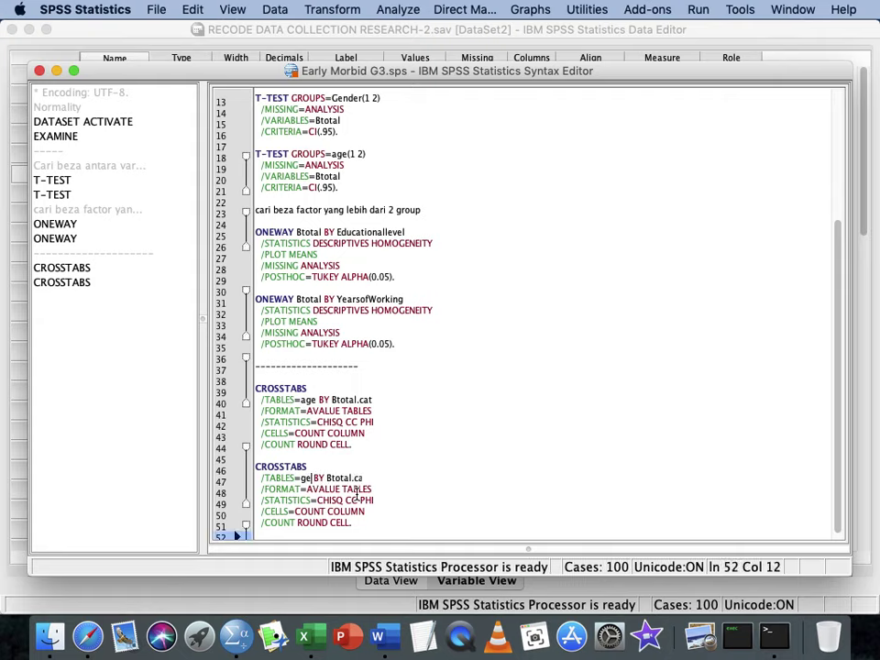
{"action": "type", "text": "r"}
{"action": "scroll", "coordinate": [421, 371], "scroll_direction": "up", "scroll_amount": 2}
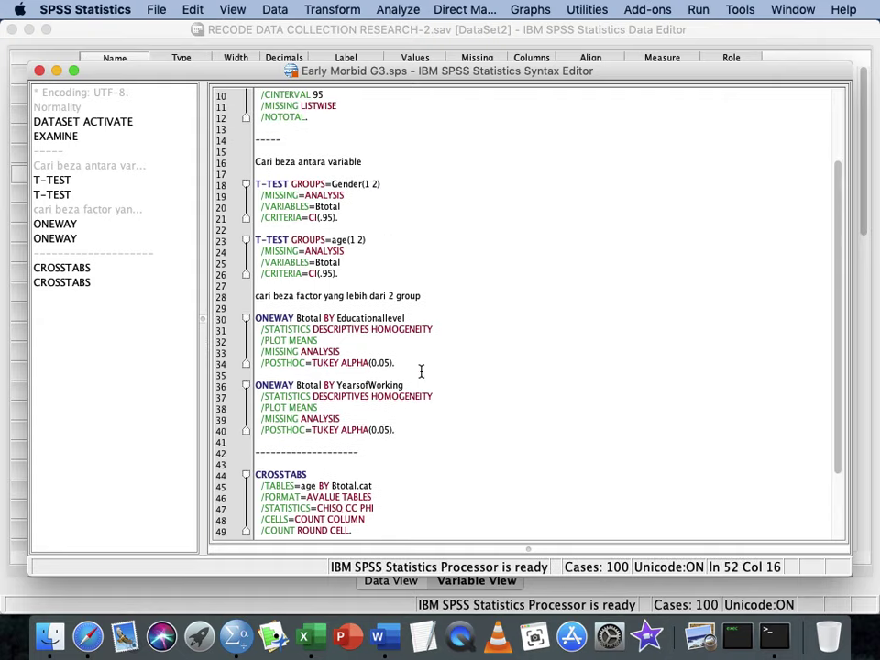
{"action": "scroll", "coordinate": [356, 276], "scroll_direction": "down", "scroll_amount": 3}
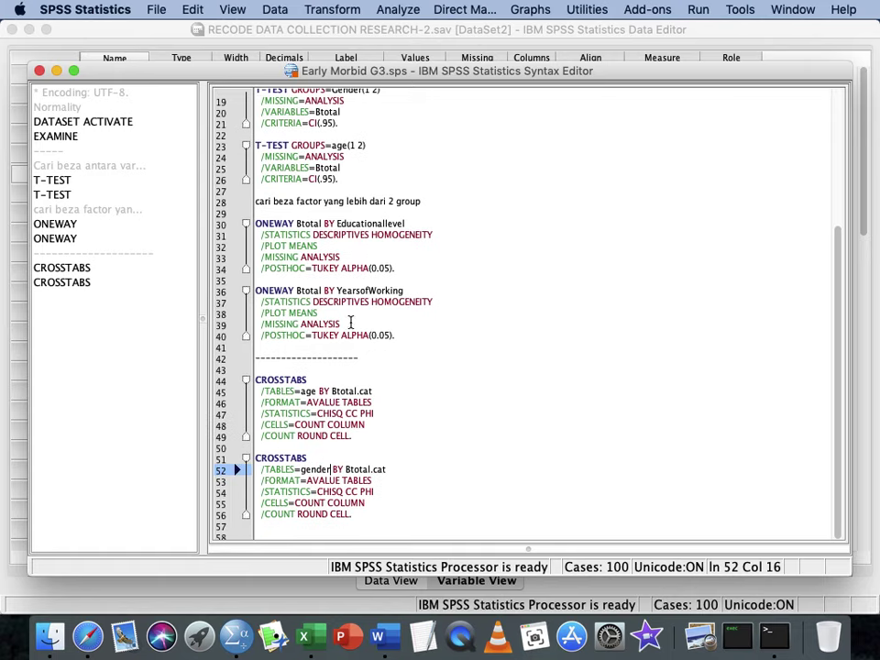
{"action": "left_click", "coordinate": [312, 470]}
{"action": "key", "text": "BackSpace"}
{"action": "type", "text": "G"}
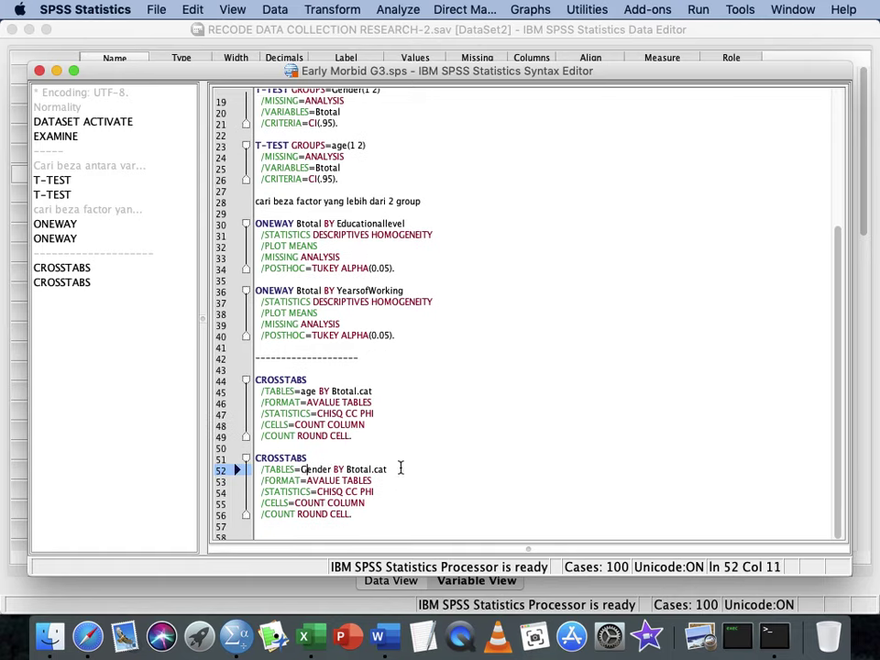
Paste a third crosstab at the end of the syntax, with Educational level instead of age as the row variable and Btotal.cat as the column.
{"action": "left_click", "coordinate": [400, 516]}
{"action": "key", "text": "Down"}
{"action": "key", "text": "Down"}
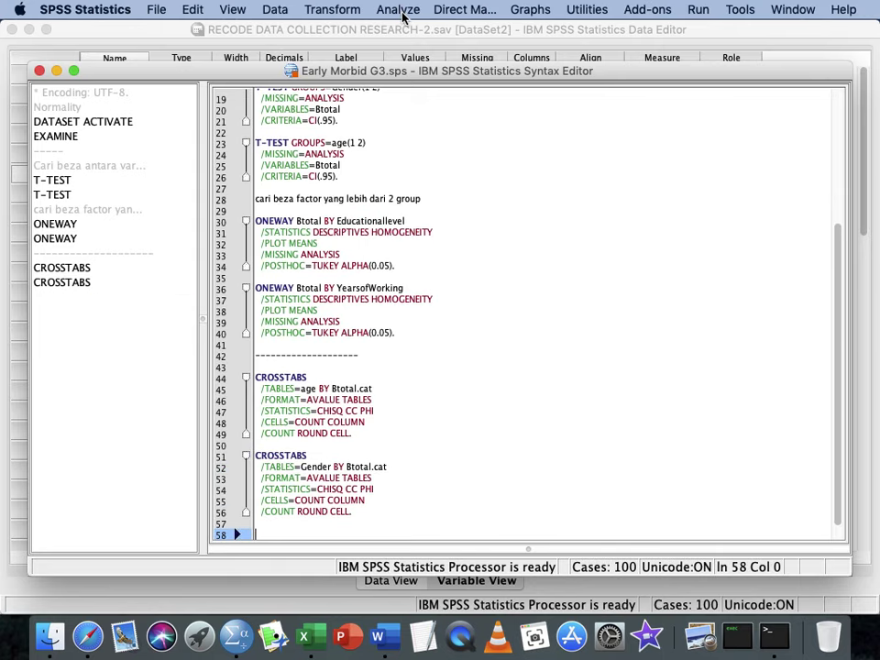
{"action": "left_click", "coordinate": [404, 12]}
{"action": "mouse_move", "coordinate": [458, 44]}
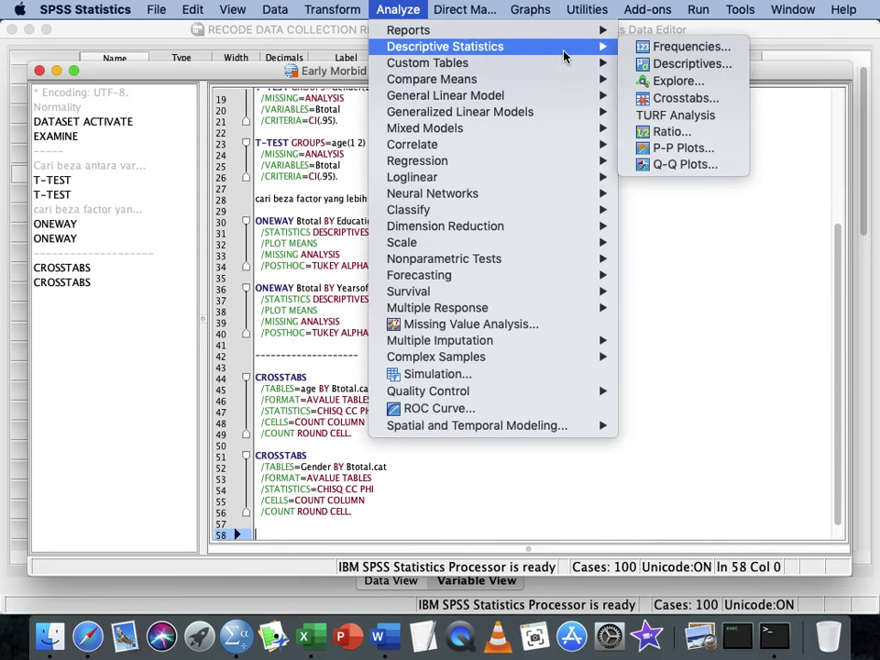
{"action": "left_click", "coordinate": [662, 97]}
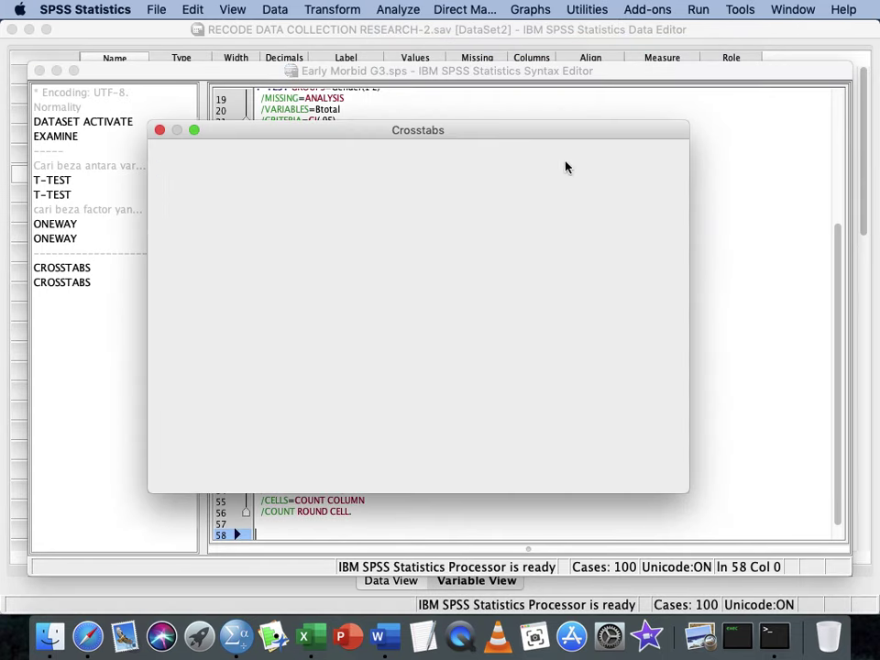
{"action": "double_click", "coordinate": [436, 173]}
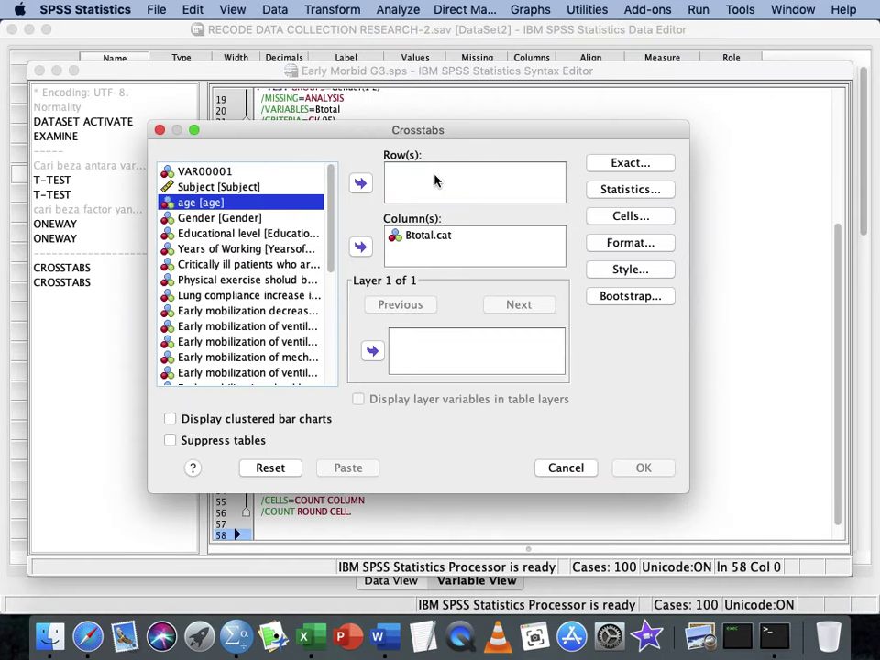
{"action": "left_click", "coordinate": [280, 249]}
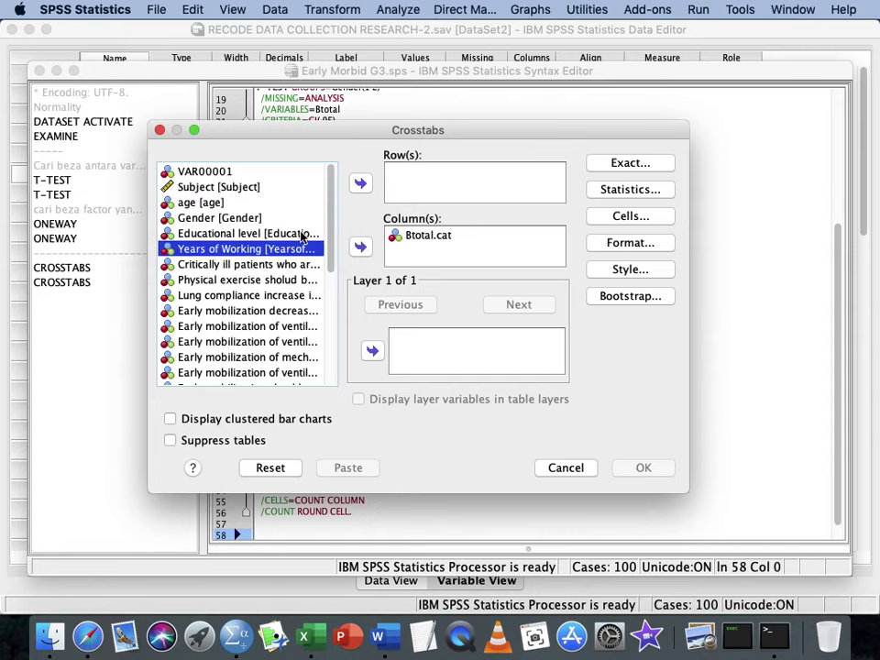
{"action": "left_click", "coordinate": [301, 234]}
{"action": "left_click", "coordinate": [360, 184]}
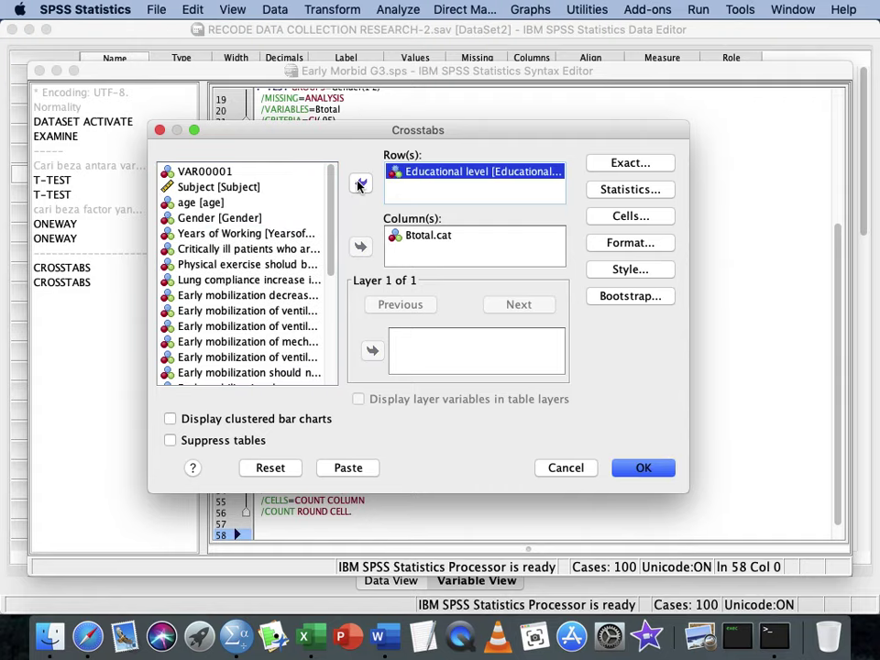
{"action": "left_click", "coordinate": [349, 469]}
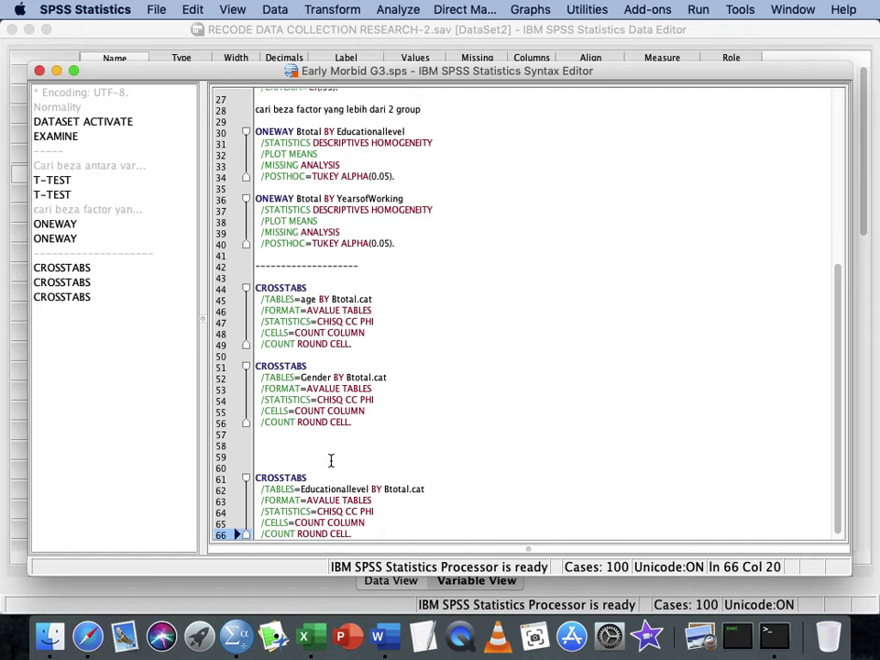
Delete two of the surplus blank lines above the Educationallevel CROSSTABS command.
{"action": "left_click", "coordinate": [326, 460]}
{"action": "key", "text": "BackSpace"}
{"action": "key", "text": "BackSpace"}
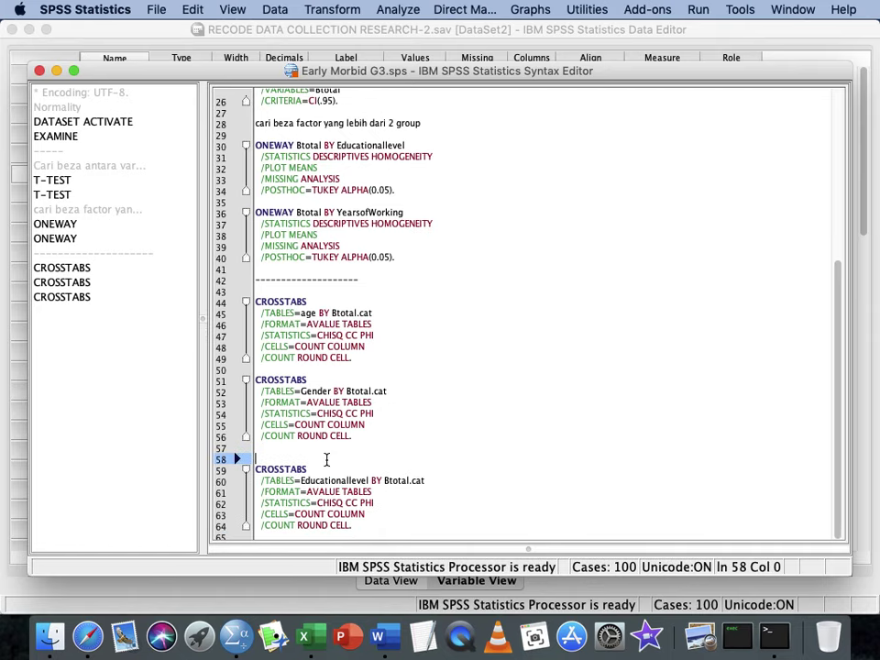
Paste a fourth crosstab at the end of the syntax, with Years of Working replacing Educational level as the row variable.
{"action": "key", "text": "Down"}
{"action": "key", "text": "Down"}
{"action": "key", "text": "Down"}
{"action": "key", "text": "Down"}
{"action": "key", "text": "Down"}
{"action": "key", "text": "Down"}
{"action": "key", "text": "Down"}
{"action": "key", "text": "Down"}
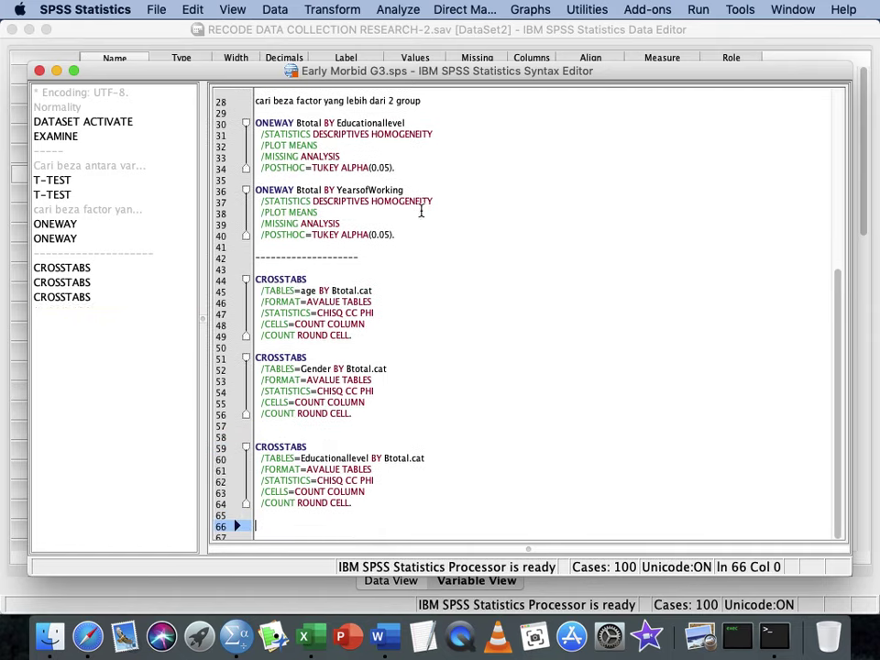
{"action": "left_click", "coordinate": [398, 10]}
{"action": "mouse_move", "coordinate": [564, 50]}
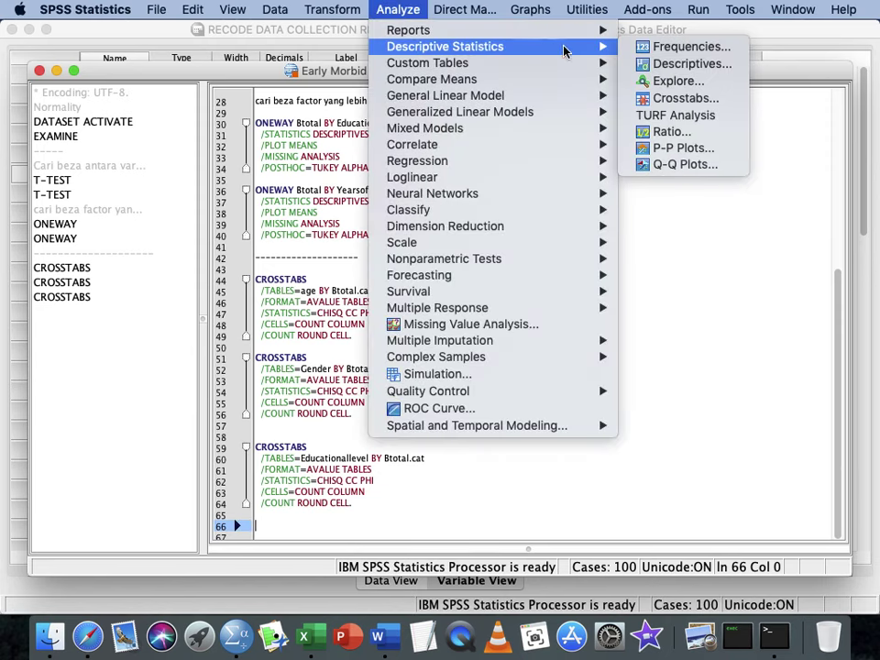
{"action": "left_click", "coordinate": [678, 98]}
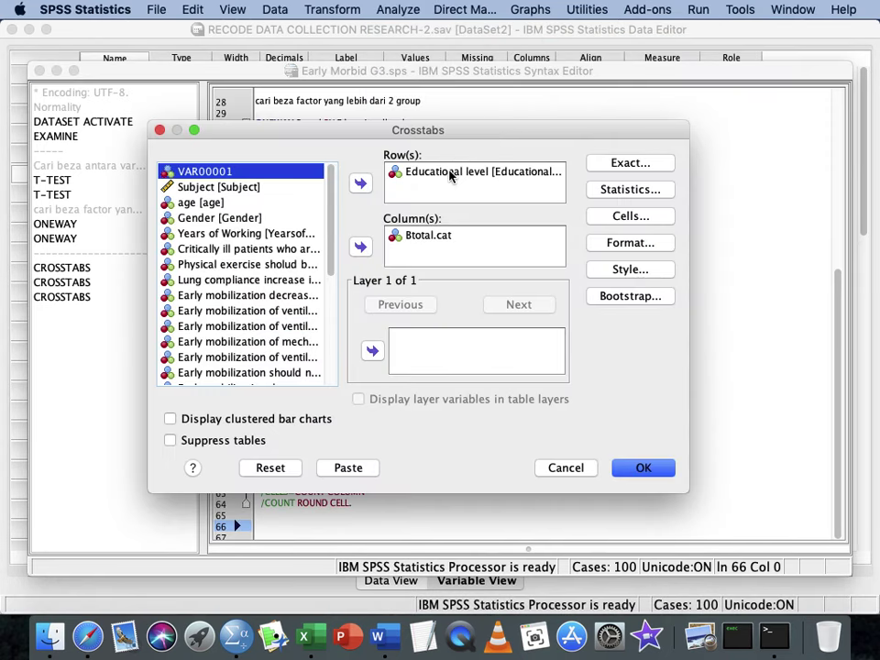
{"action": "double_click", "coordinate": [449, 176]}
{"action": "left_click", "coordinate": [257, 250]}
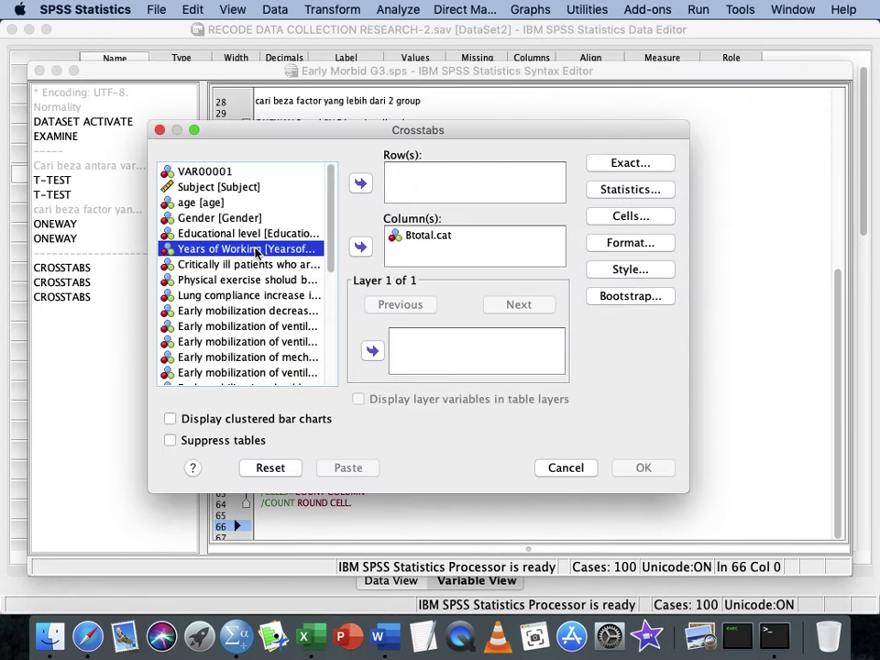
{"action": "left_click", "coordinate": [359, 185]}
{"action": "left_click", "coordinate": [347, 469]}
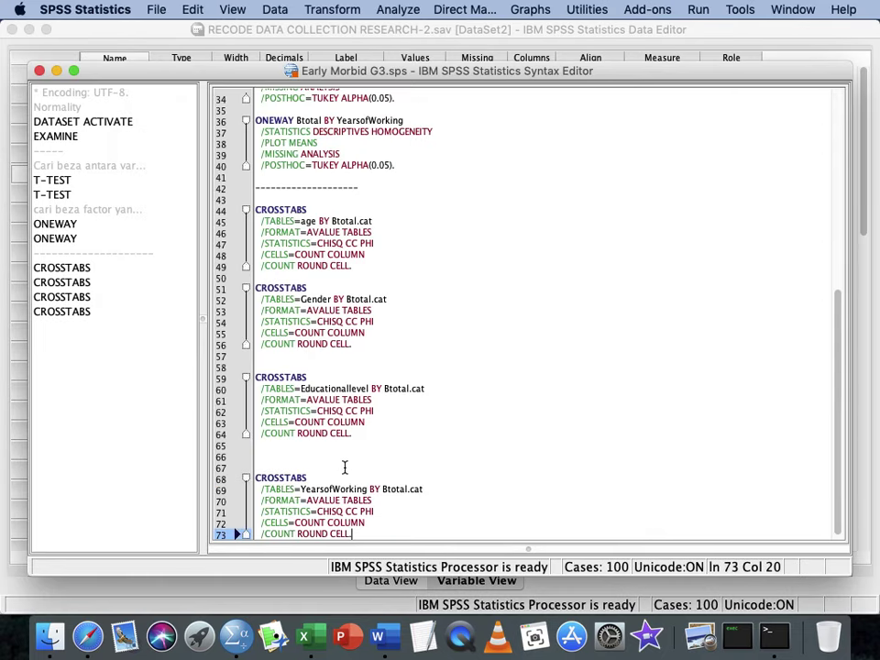
Remove the surplus blank lines above the YearsofWorking CROSSTABS command, leaving a single one.
{"action": "left_click", "coordinate": [326, 458]}
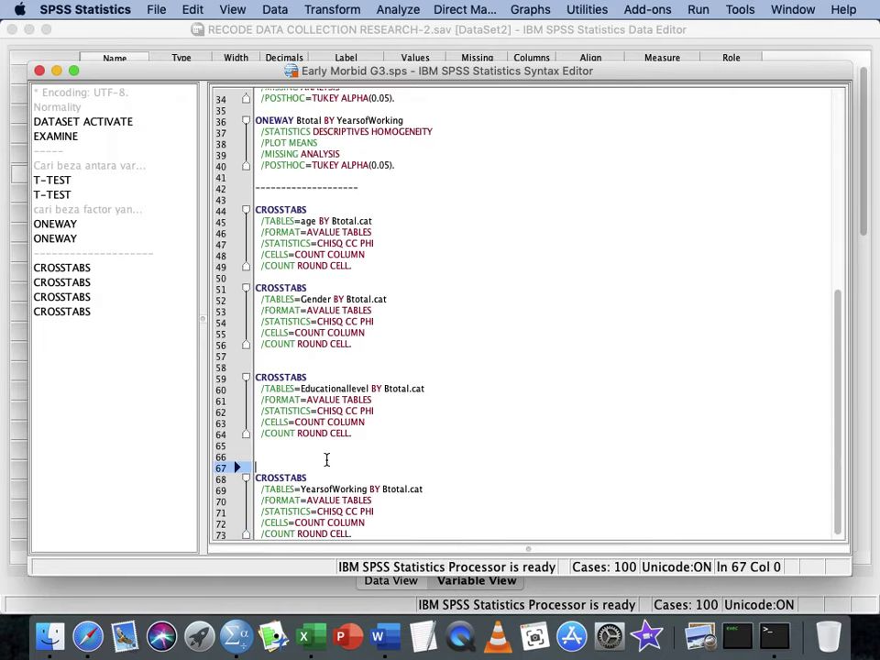
{"action": "key", "text": "BackSpace"}
{"action": "key", "text": "Up"}
Add a separator line of five dashes below the last CROSSTABS command, followed by a line reading "abes".
{"action": "left_click", "coordinate": [372, 530]}
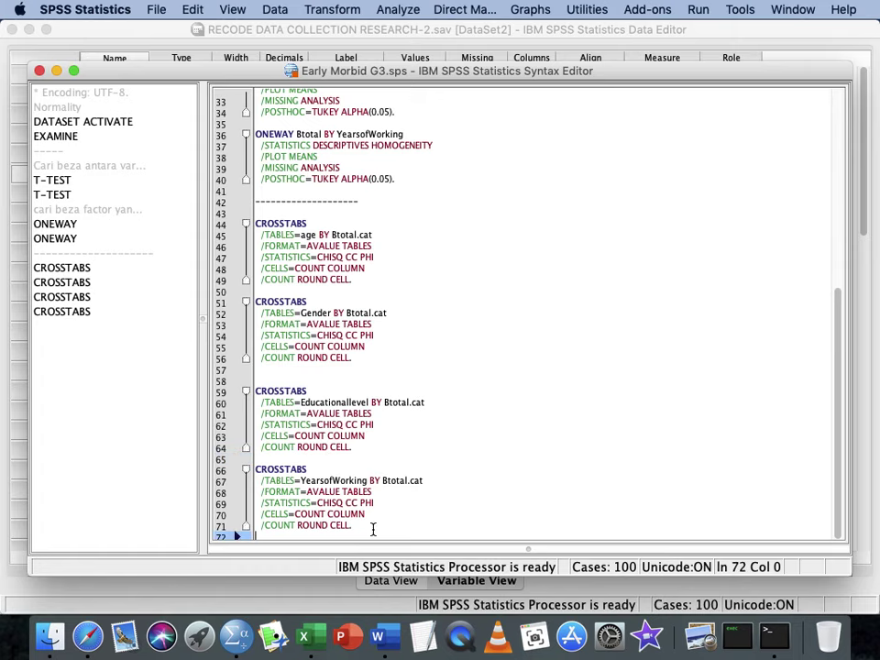
{"action": "key", "text": "Return"}
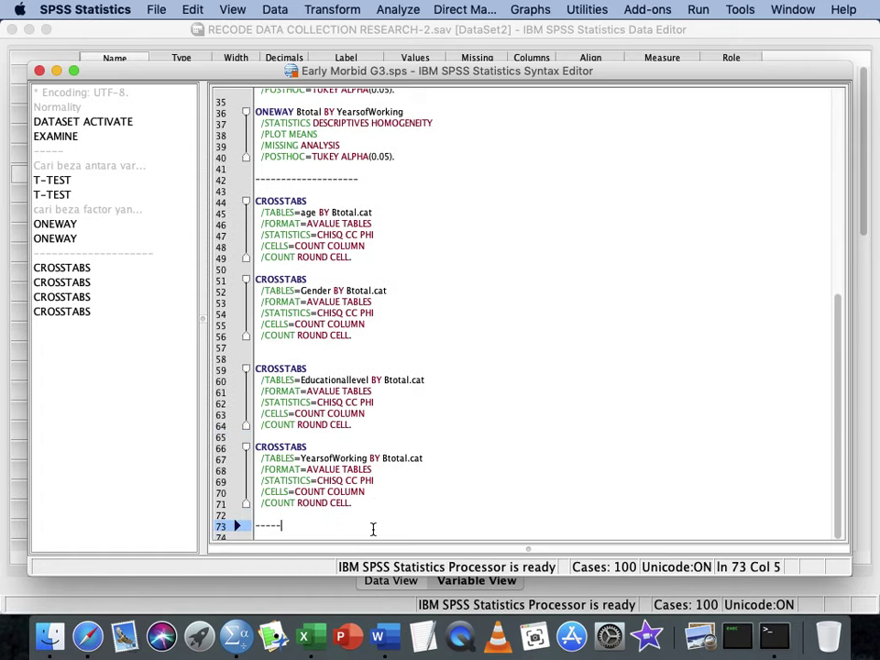
{"action": "key", "text": "Return"}
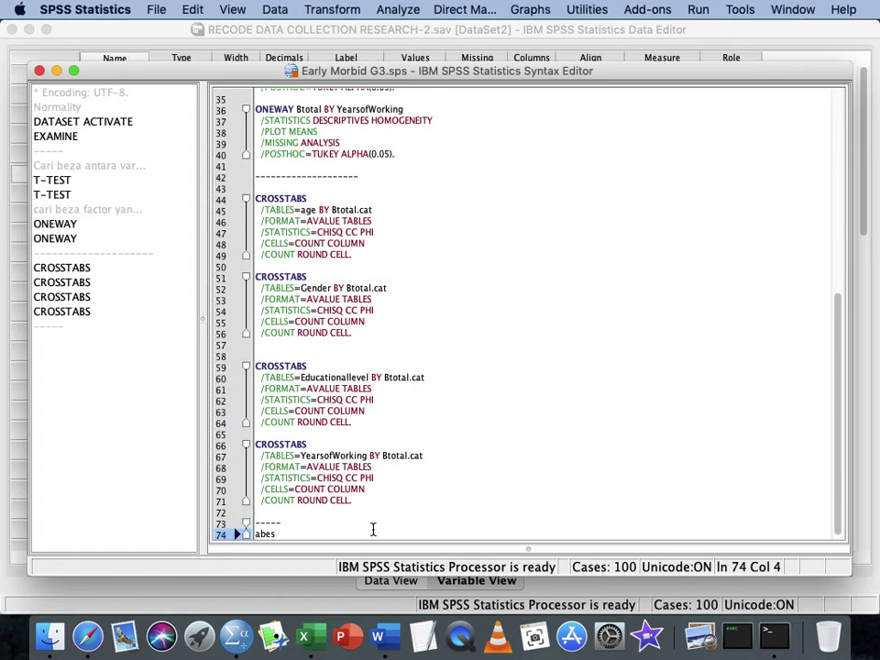
Select the entire syntax and run it to generate the output for all the analyses.
{"action": "key", "text": "super+a"}
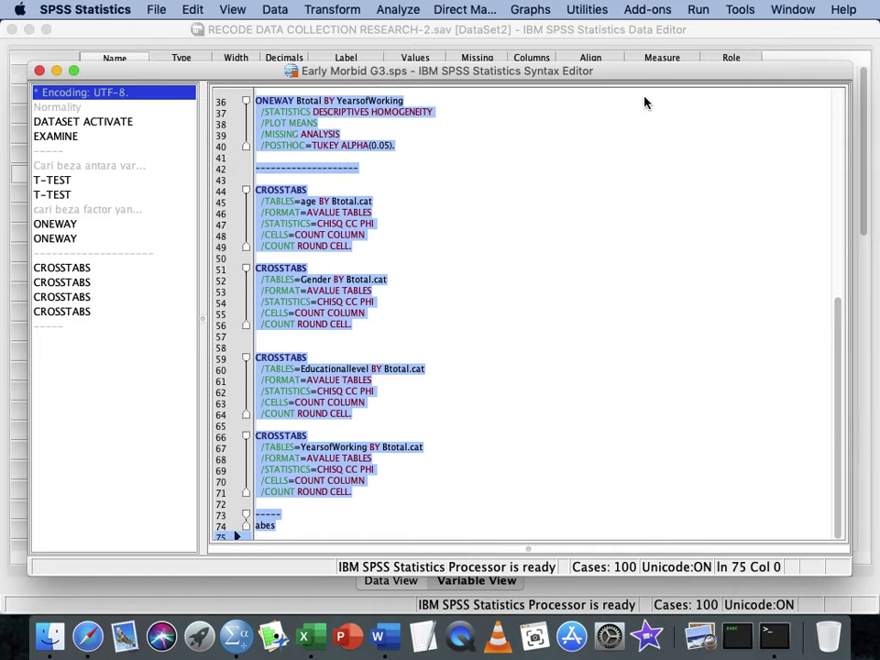
{"action": "left_click", "coordinate": [697, 10]}
{"action": "left_click", "coordinate": [711, 47]}
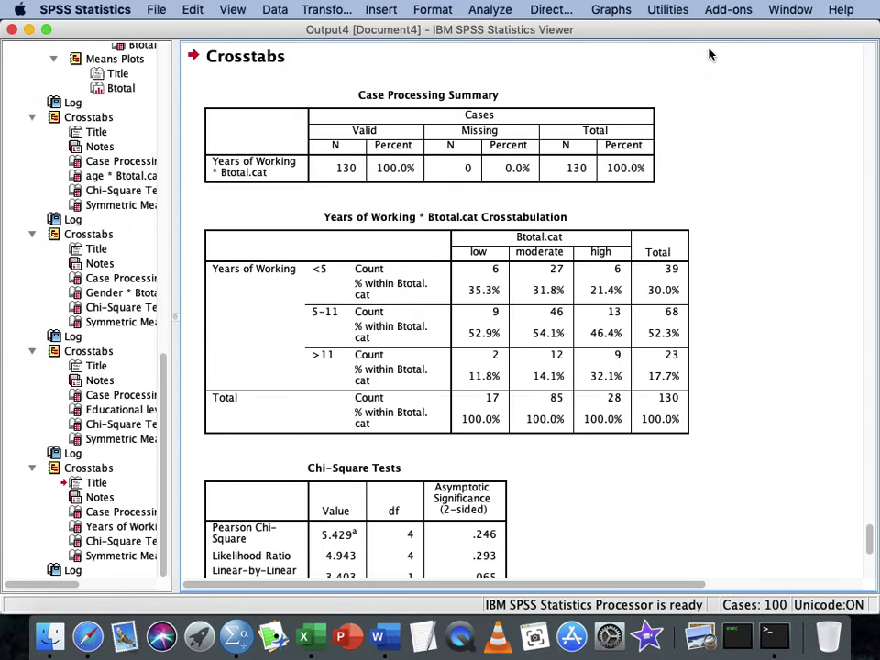
Narrow the outline pane and export all output to the Desktop as an Excel 2007 workbook named "1. G3 early morbid".
{"action": "scroll", "coordinate": [709, 55], "scroll_direction": "up", "scroll_amount": 15}
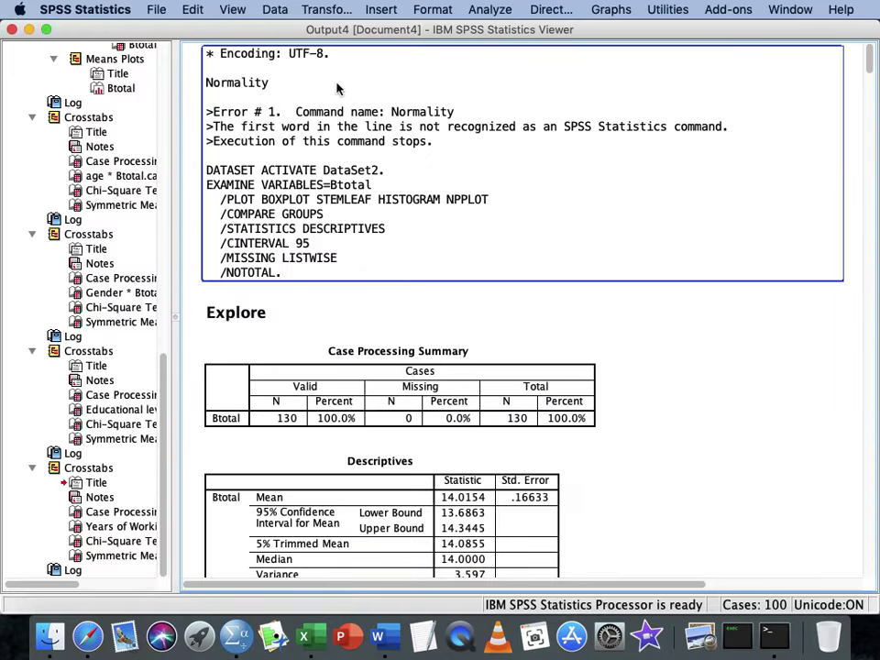
{"action": "left_click_drag", "start_coordinate": [173, 63], "coordinate": [51, 68]}
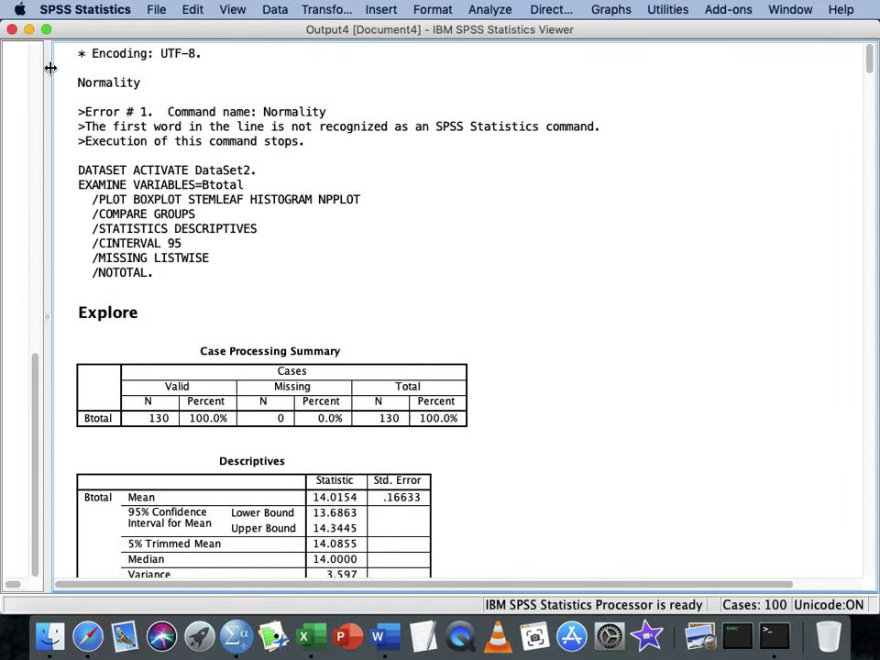
{"action": "left_click", "coordinate": [158, 9]}
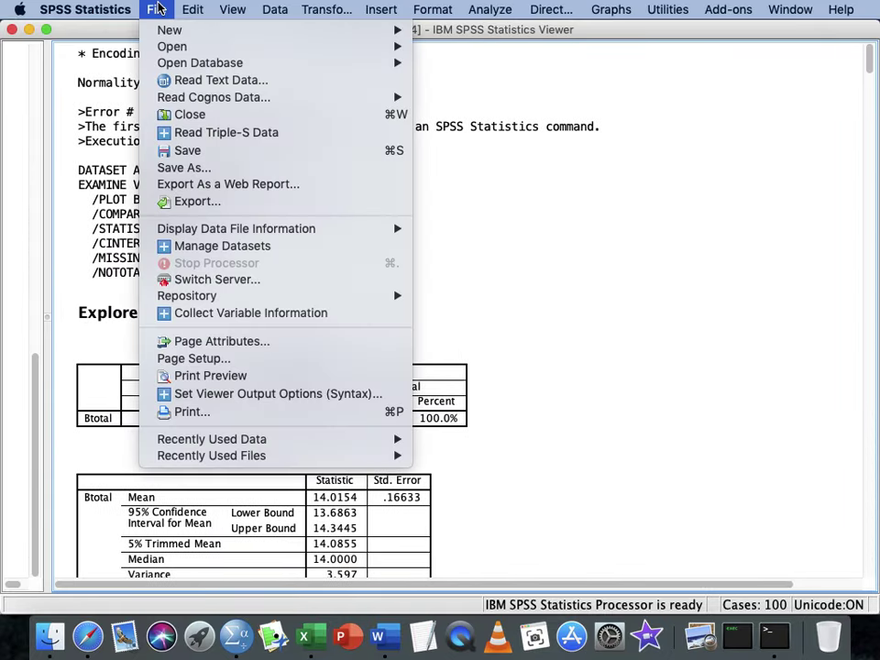
{"action": "left_click", "coordinate": [209, 201]}
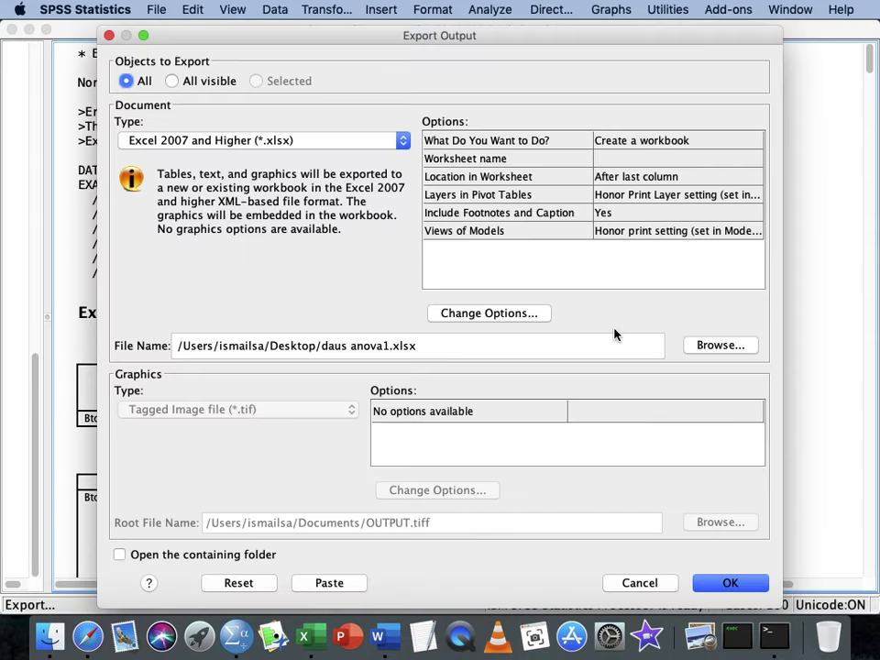
{"action": "left_click", "coordinate": [712, 345]}
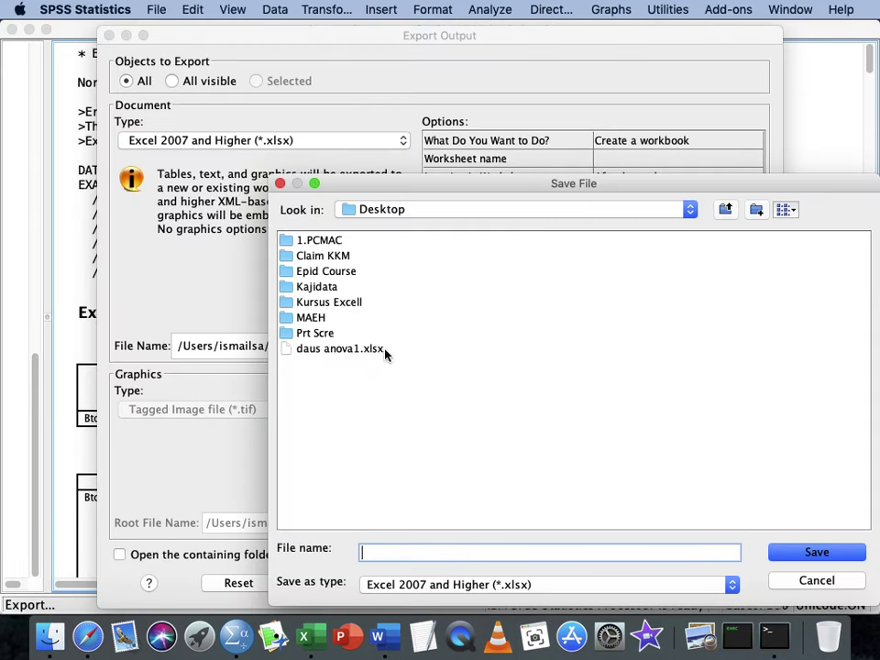
{"action": "type", "text": "1. G"}
{"action": "type", "text": "2"}
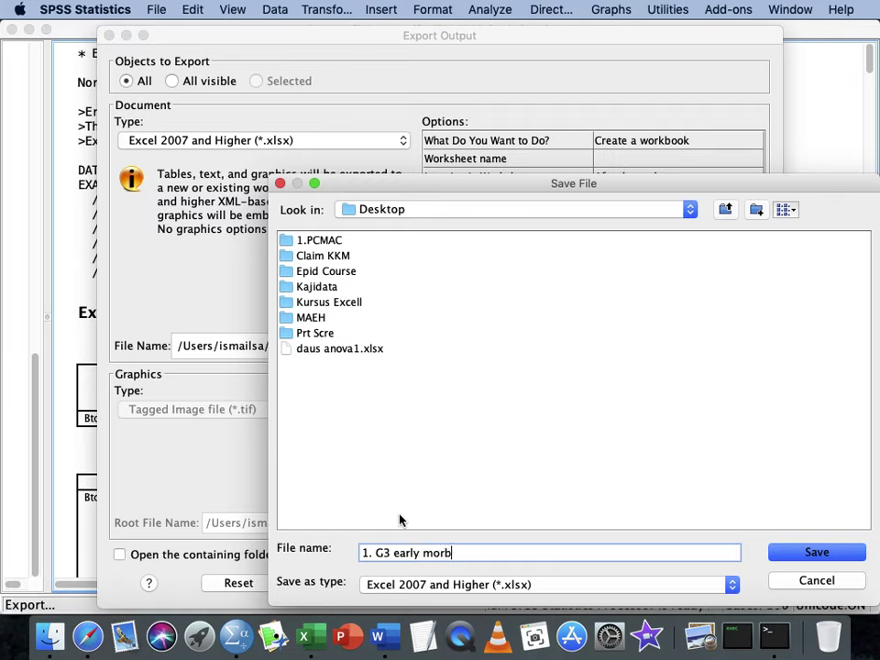
{"action": "key", "text": "Return"}
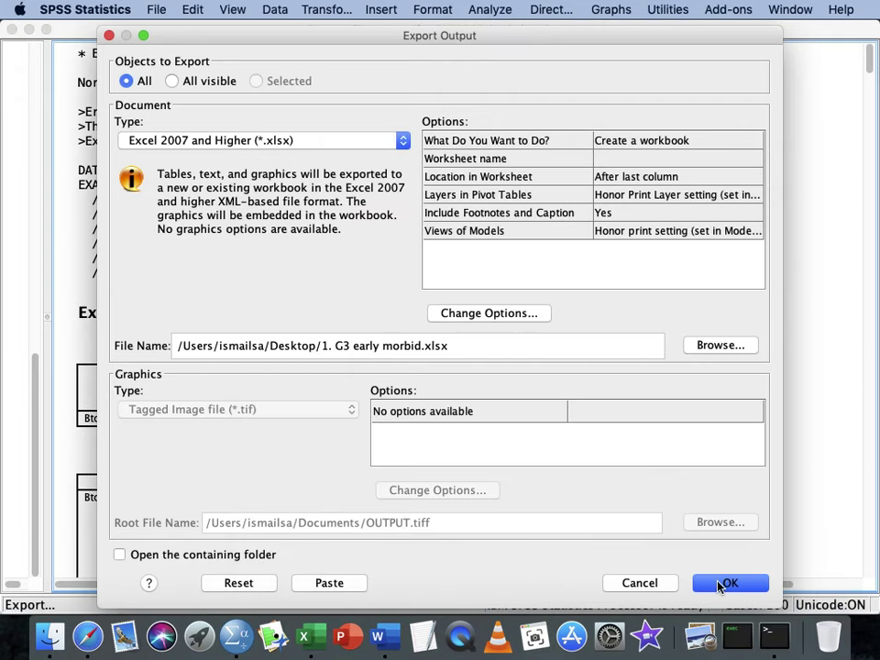
{"action": "left_click", "coordinate": [716, 588]}
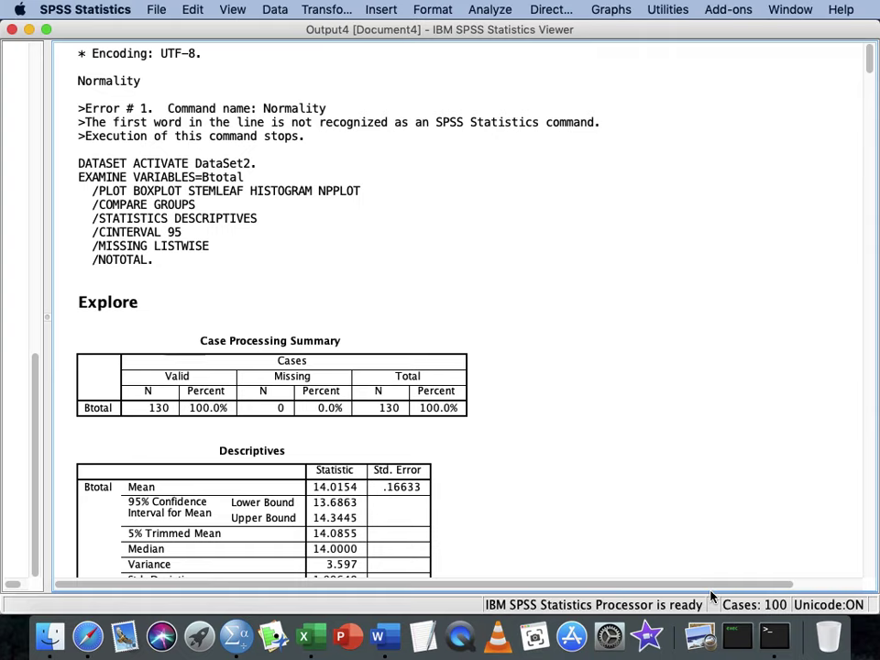
{"action": "left_click", "coordinate": [487, 10]}
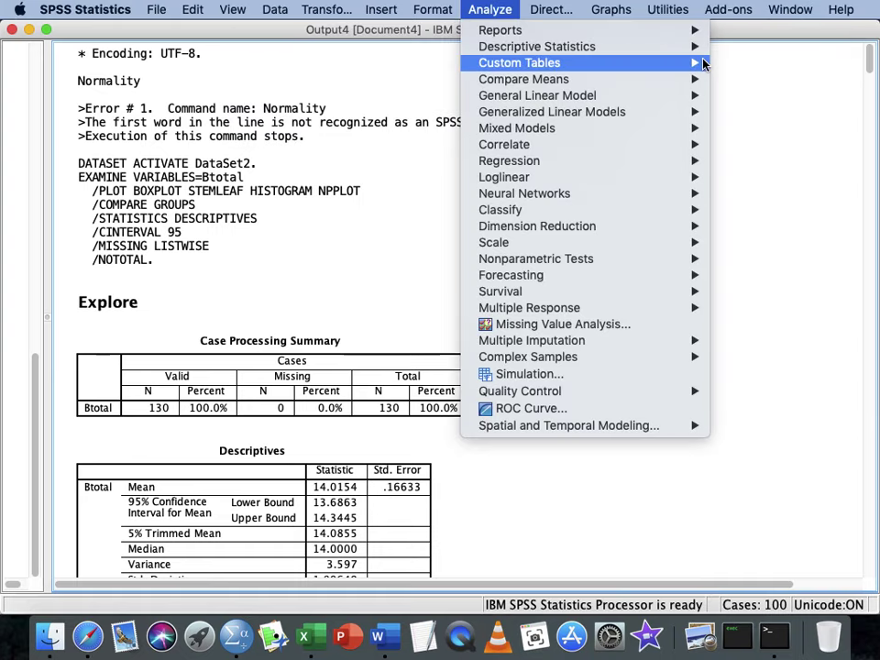
{"action": "mouse_move", "coordinate": [697, 51]}
{"action": "left_click", "coordinate": [733, 46]}
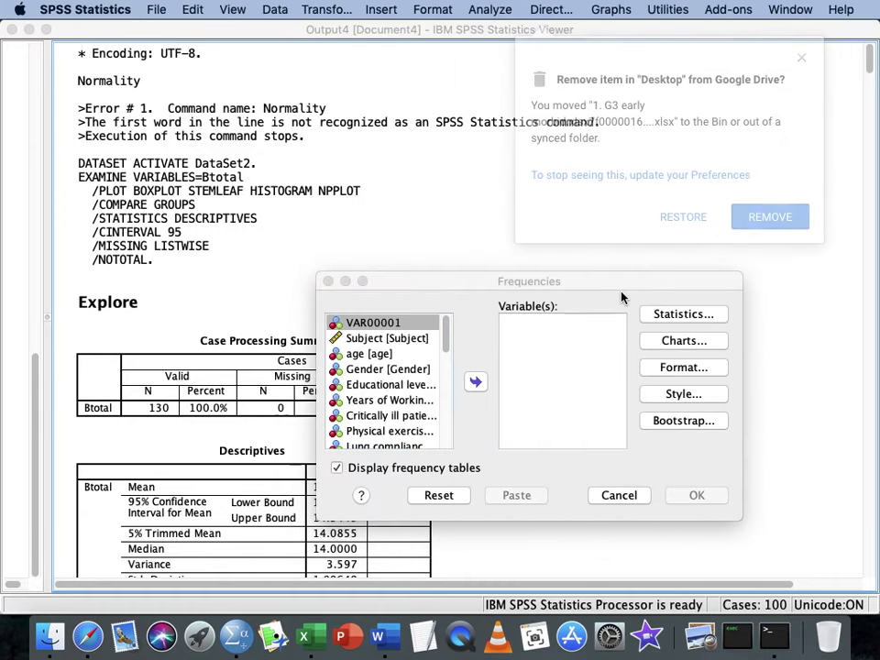
{"action": "left_click", "coordinate": [617, 495]}
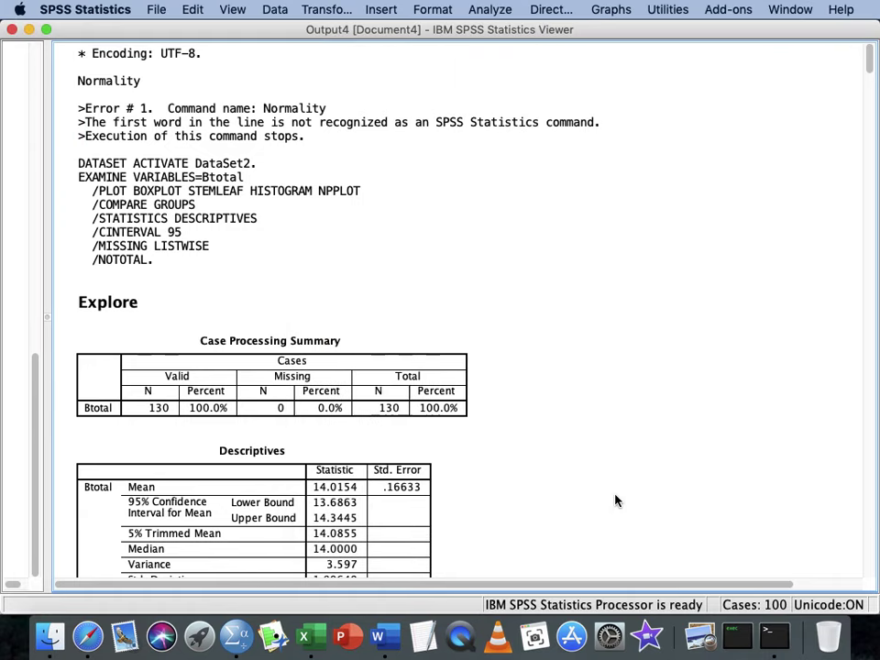
Start a Descriptives analysis and make its variable list display variable names instead of labels.
{"action": "left_click", "coordinate": [541, 9]}
{"action": "mouse_move", "coordinate": [478, 13]}
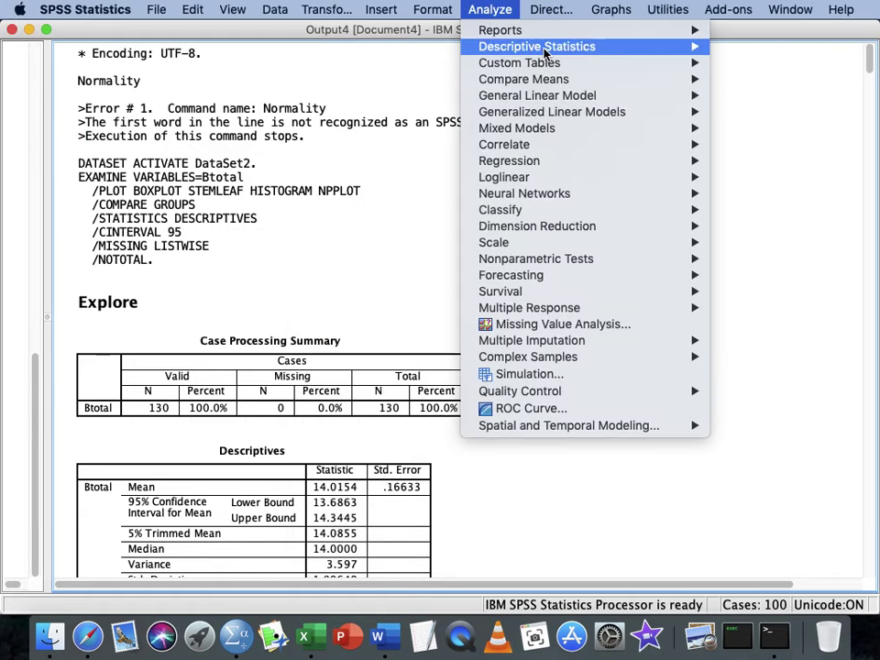
{"action": "mouse_move", "coordinate": [692, 46]}
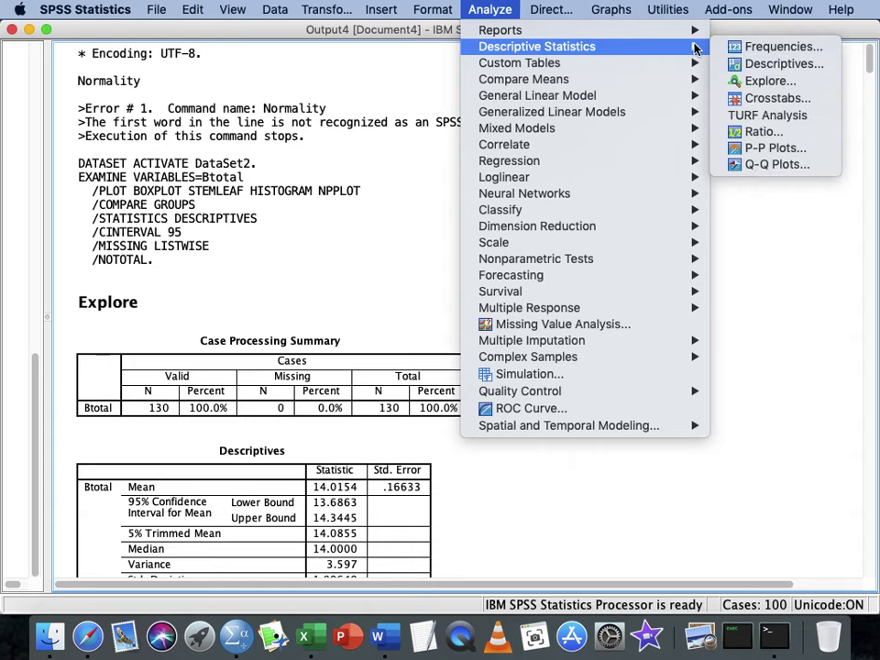
{"action": "left_click", "coordinate": [738, 65]}
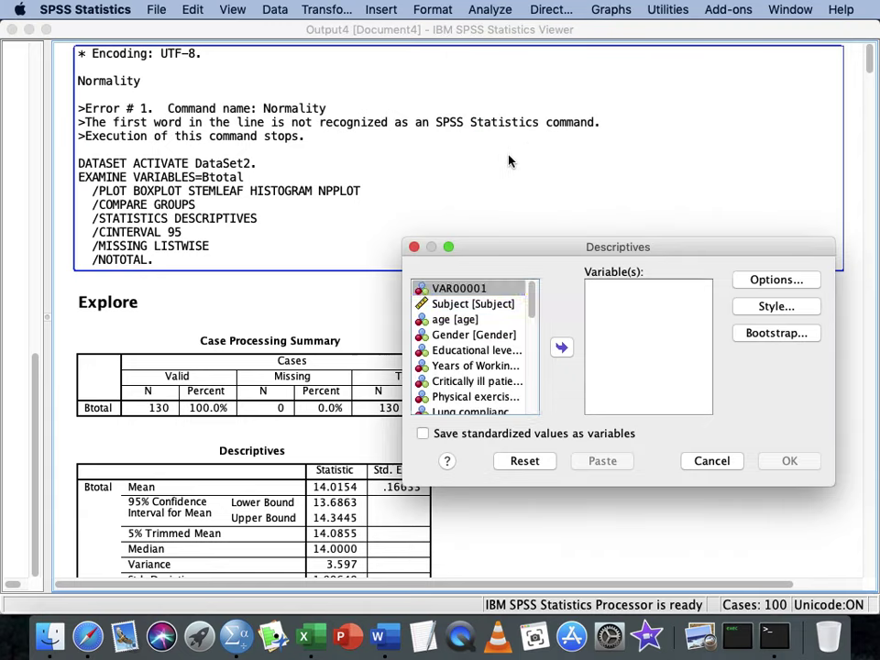
{"action": "right_click", "coordinate": [470, 349]}
{"action": "left_click", "coordinate": [507, 306]}
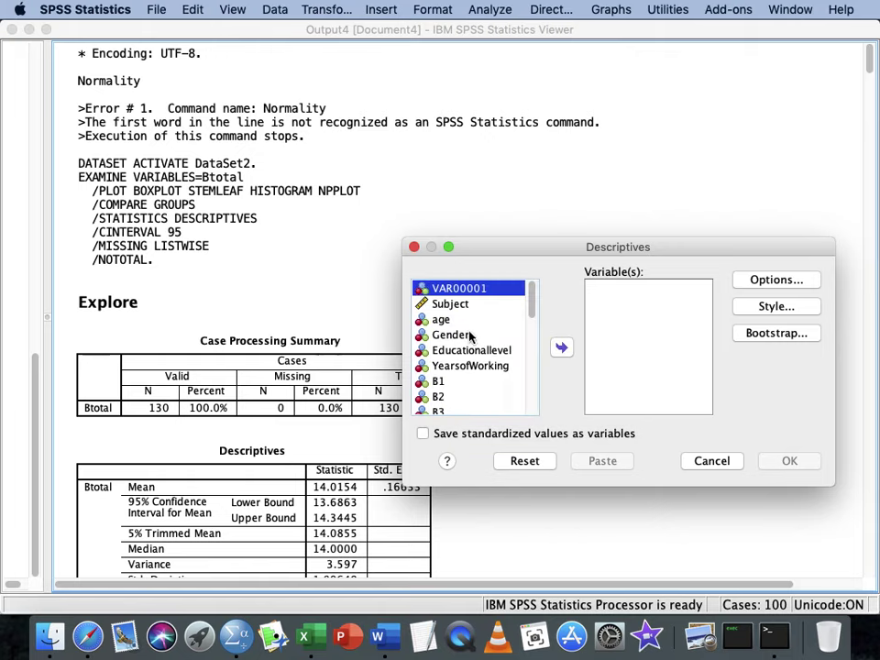
Add B1 through B18 as the Descriptives variables and paste the command into the syntax.
{"action": "left_click", "coordinate": [439, 381]}
{"action": "scroll", "coordinate": [438, 382], "scroll_direction": "down", "scroll_amount": 8}
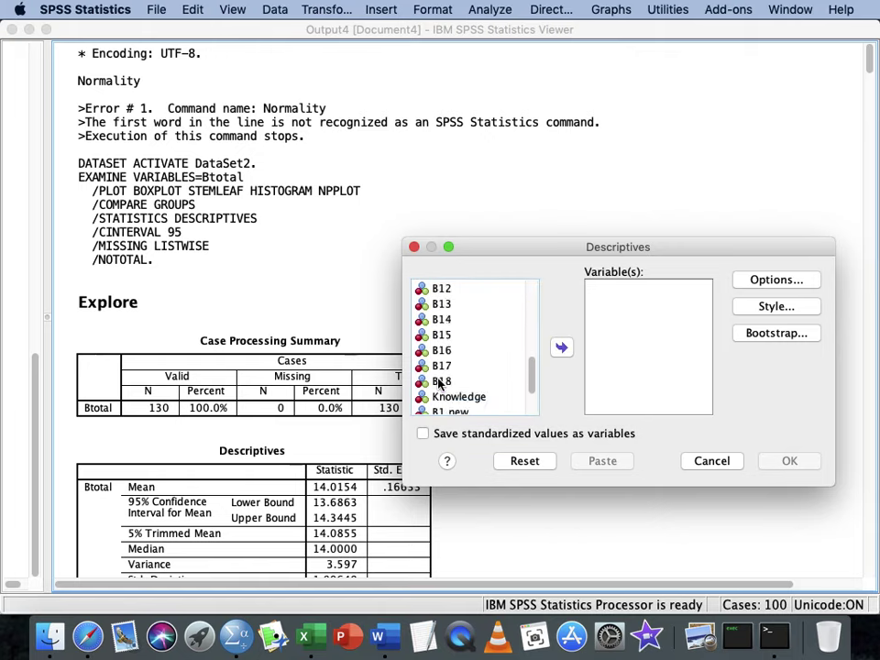
{"action": "left_click", "coordinate": [459, 334], "text": "shift"}
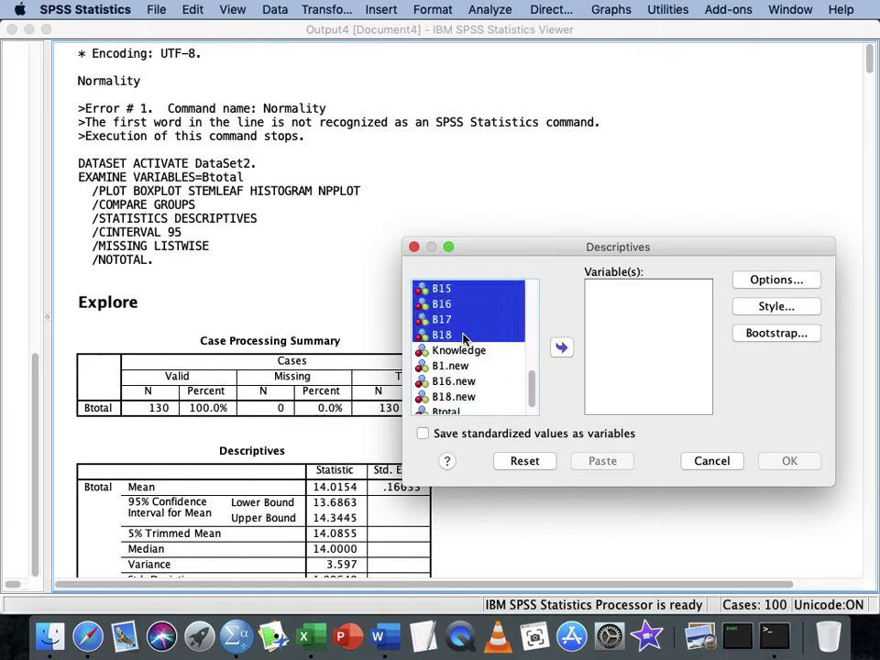
{"action": "left_click", "coordinate": [562, 347]}
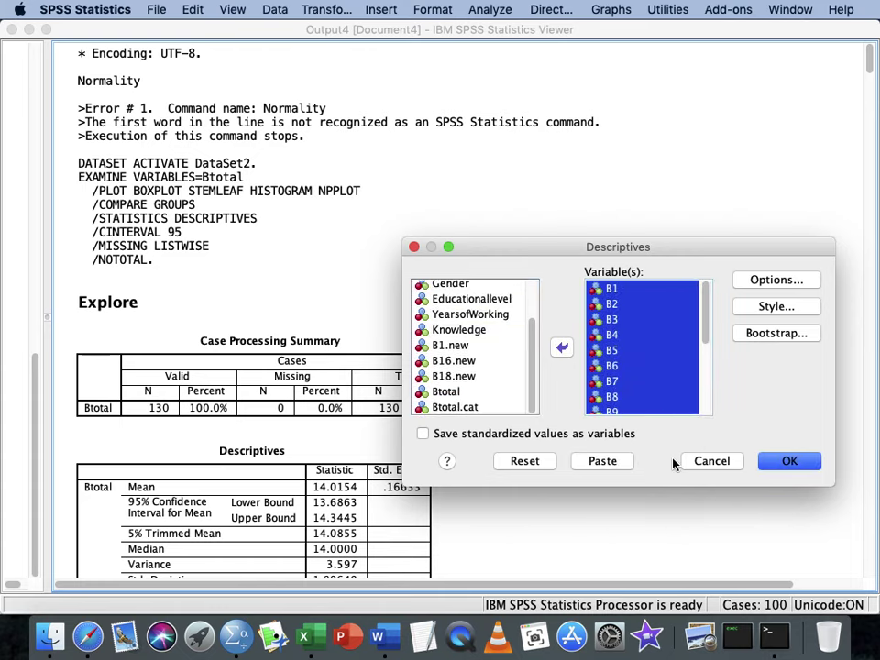
{"action": "left_click", "coordinate": [620, 466]}
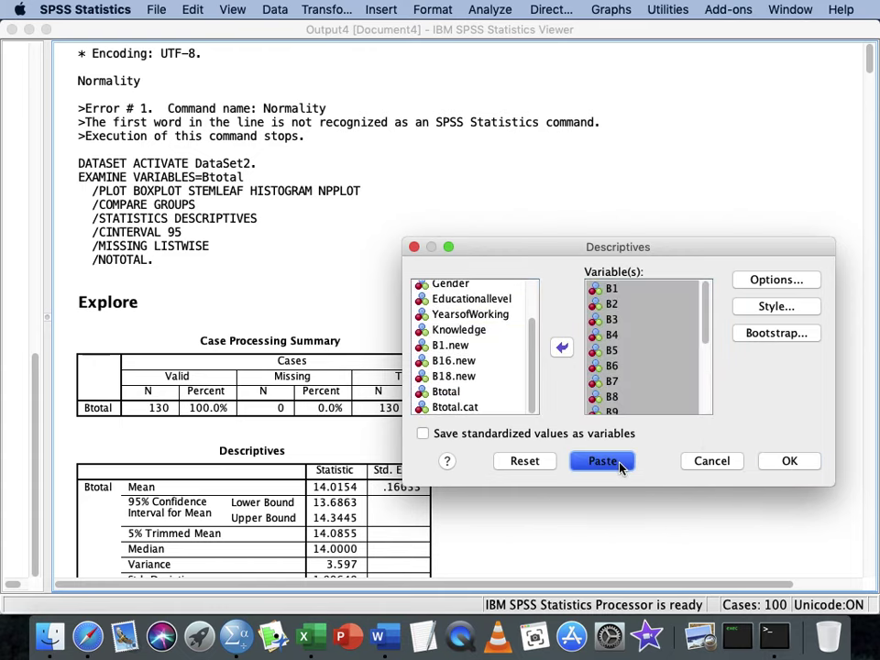
In the syntax file, run only the new DESCRIPTIVES command for B1 to B18 and look through the resulting statistics table.
{"action": "key", "text": "ctrl+Up"}
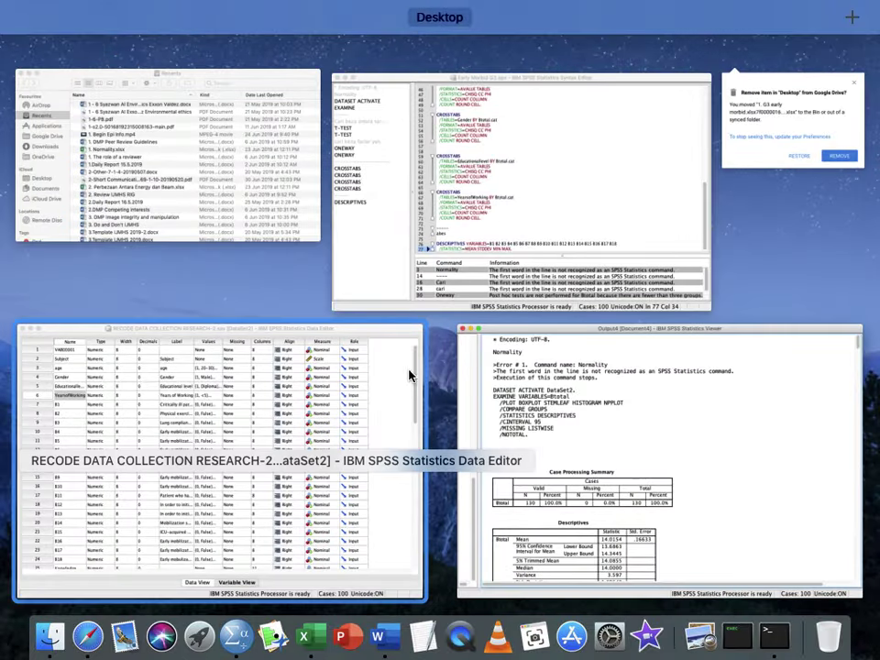
{"action": "key", "text": "Escape"}
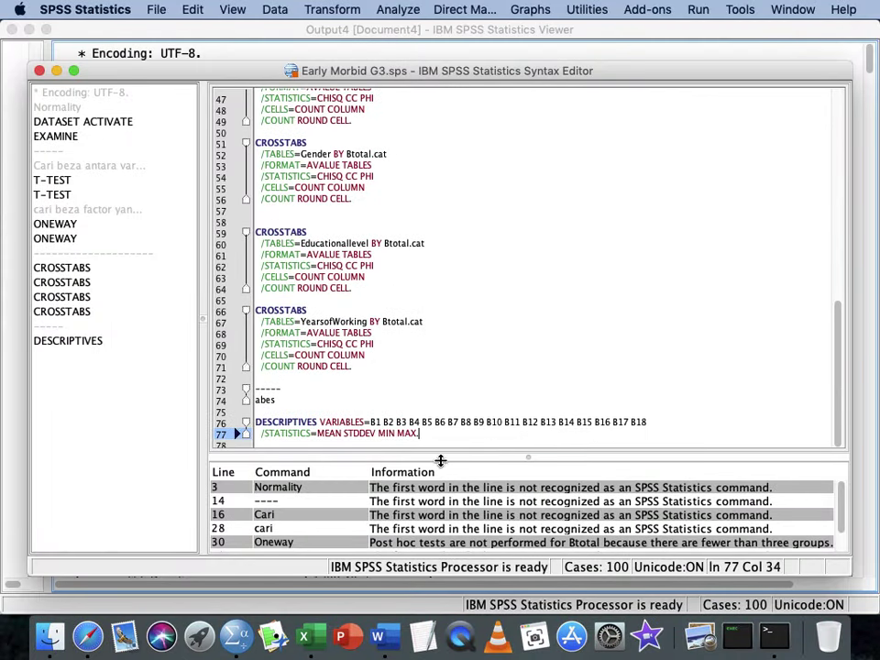
{"action": "left_click_drag", "start_coordinate": [435, 439], "coordinate": [265, 414]}
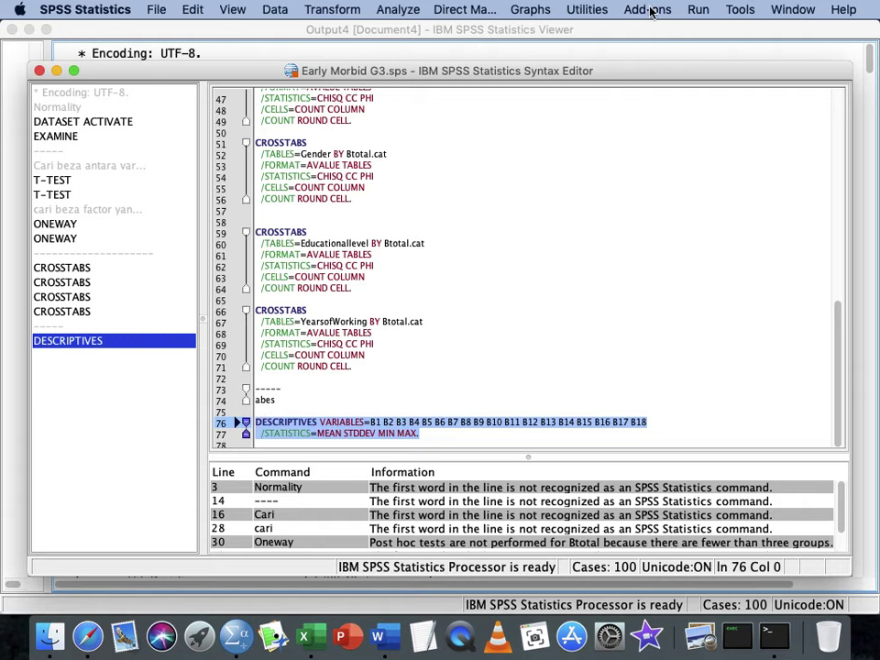
{"action": "left_click", "coordinate": [698, 9]}
{"action": "left_click", "coordinate": [703, 45]}
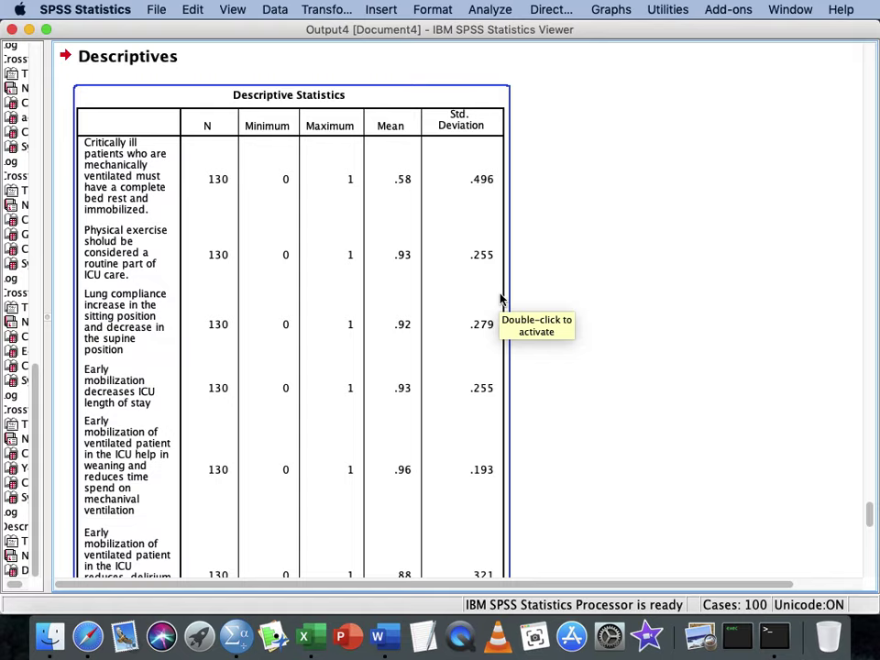
{"action": "scroll", "coordinate": [470, 435], "scroll_direction": "down", "scroll_amount": 15}
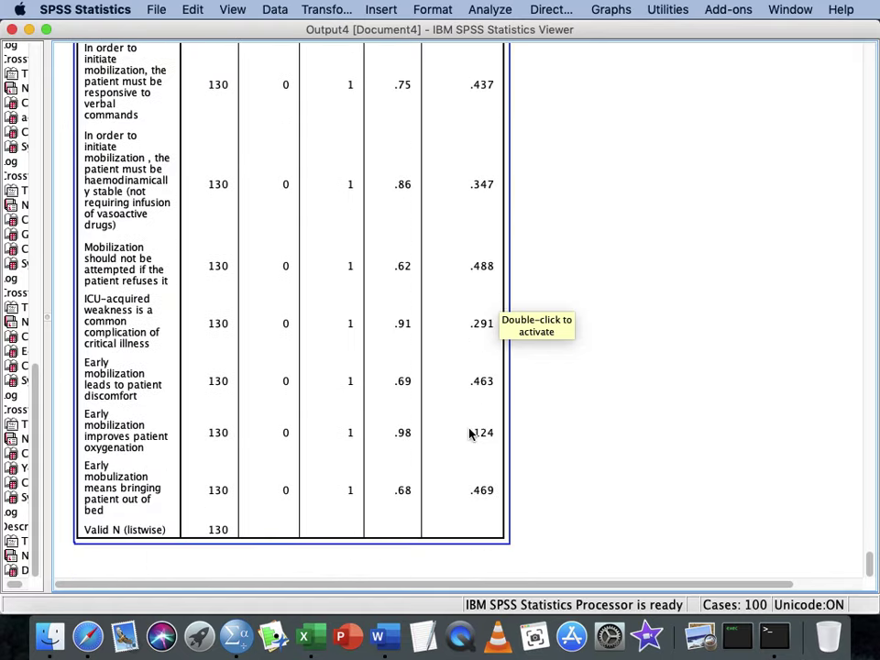
{"action": "scroll", "coordinate": [469, 434], "scroll_direction": "up", "scroll_amount": 12}
{"action": "scroll", "coordinate": [470, 433], "scroll_direction": "down", "scroll_amount": 4}
{"action": "scroll", "coordinate": [469, 434], "scroll_direction": "down", "scroll_amount": 10}
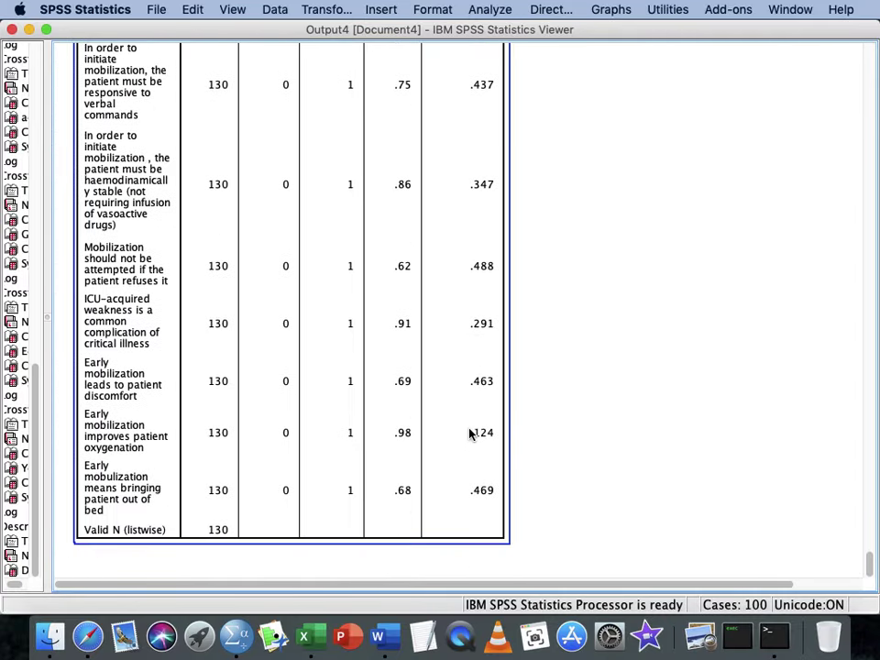
{"action": "scroll", "coordinate": [469, 433], "scroll_direction": "up", "scroll_amount": 20}
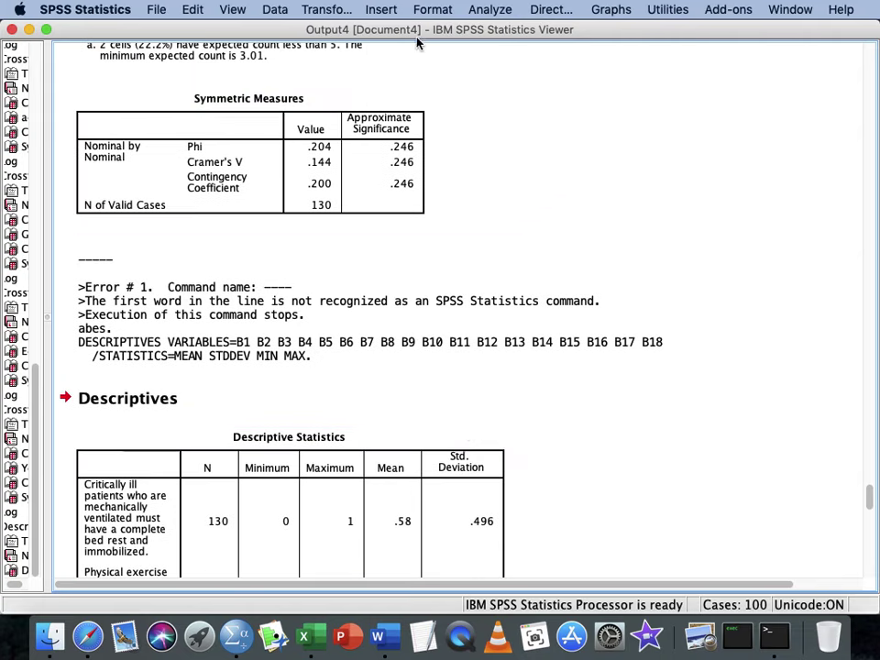
Start a Frequencies analysis and make its variable list display variable names instead of labels.
{"action": "left_click", "coordinate": [553, 11]}
{"action": "mouse_move", "coordinate": [491, 11]}
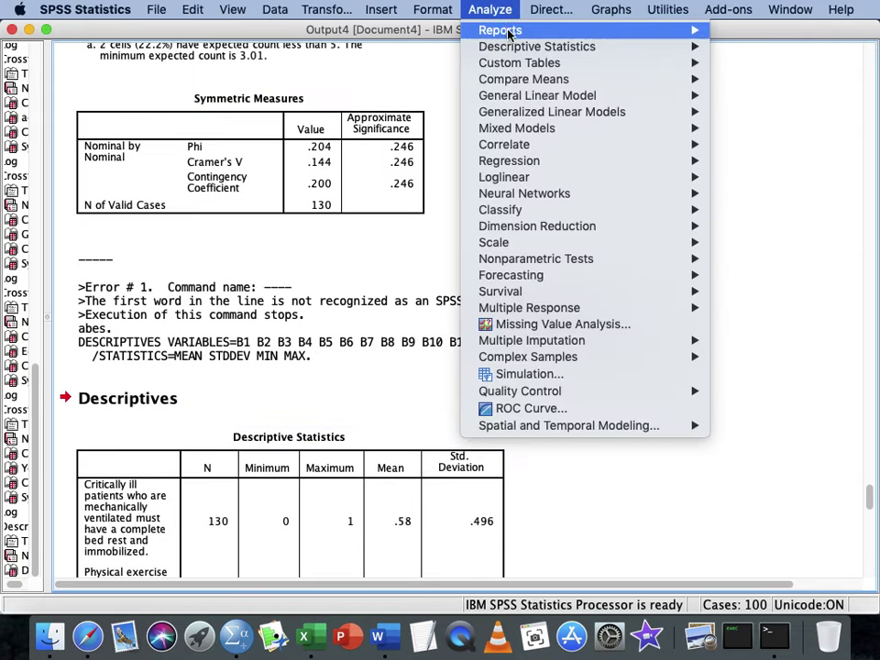
{"action": "mouse_move", "coordinate": [536, 48]}
{"action": "left_click", "coordinate": [733, 46]}
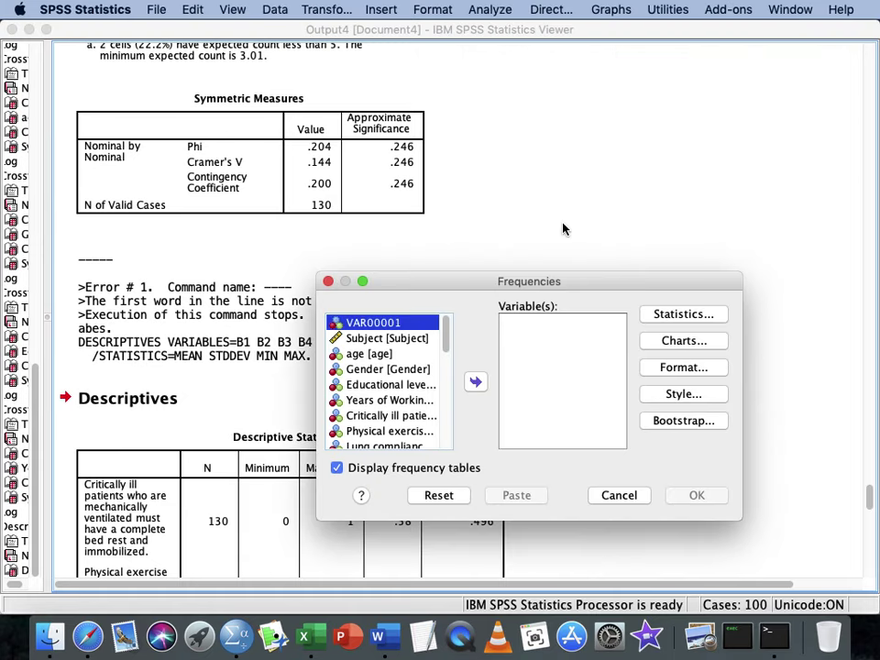
{"action": "right_click", "coordinate": [402, 391]}
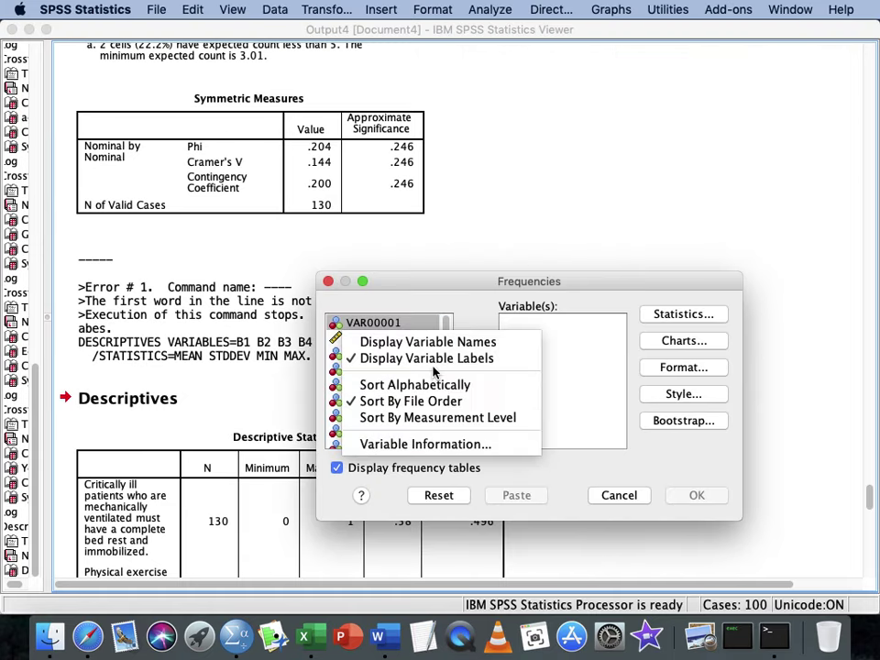
{"action": "left_click", "coordinate": [358, 341]}
Run Frequencies for variables B1 through B18 with frequency tables displayed, and look through the output.
{"action": "scroll", "coordinate": [352, 417], "scroll_direction": "down", "scroll_amount": 6}
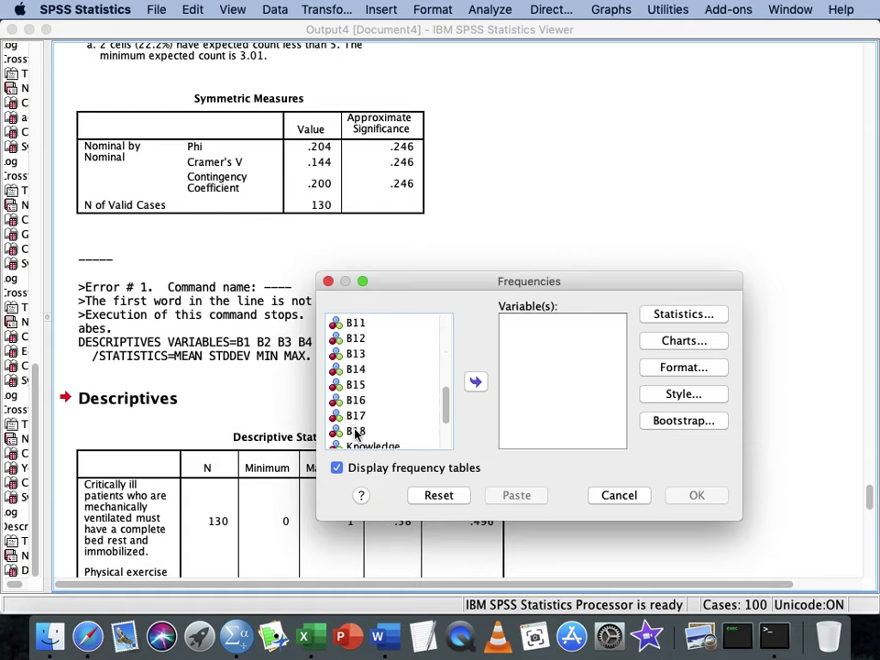
{"action": "left_click", "coordinate": [356, 431], "text": "shift"}
{"action": "left_click", "coordinate": [475, 385]}
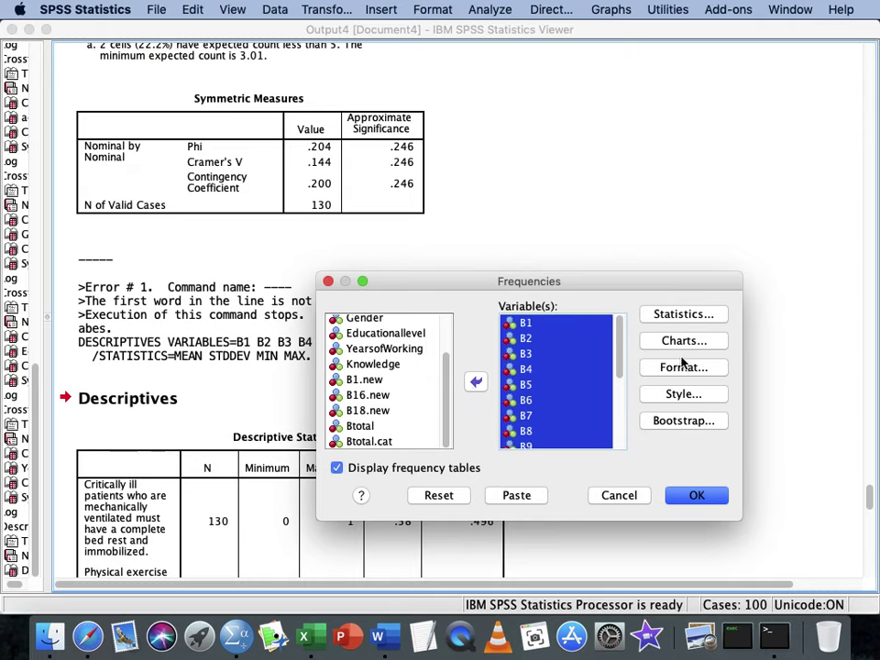
{"action": "left_click", "coordinate": [688, 498]}
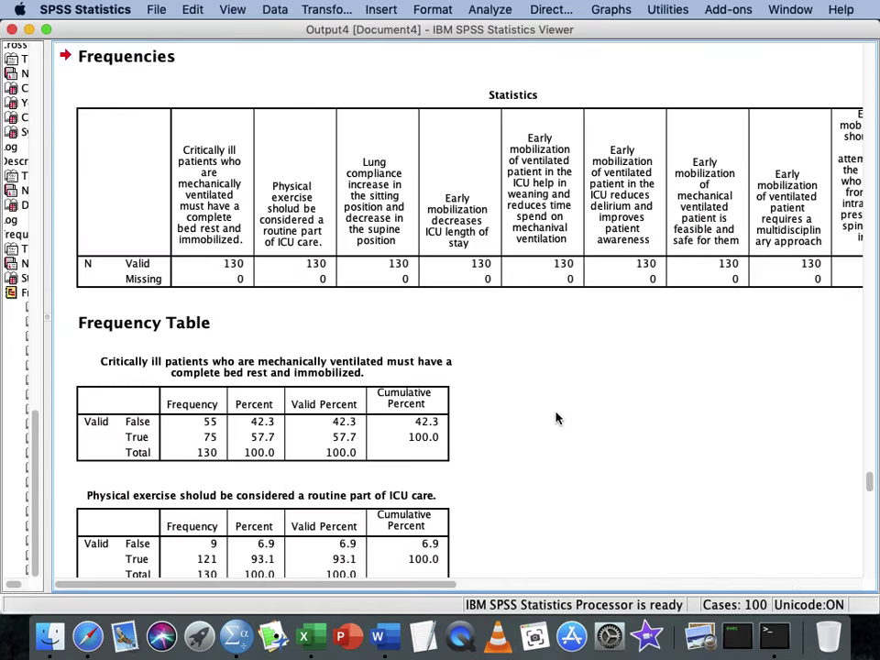
{"action": "scroll", "coordinate": [556, 419], "scroll_direction": "down", "scroll_amount": 5}
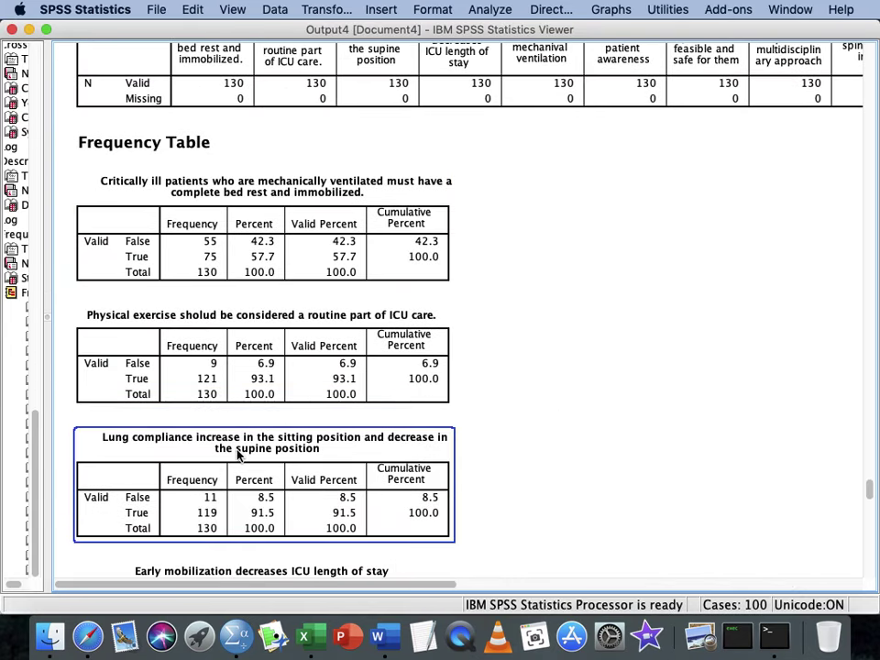
{"action": "scroll", "coordinate": [237, 454], "scroll_direction": "down", "scroll_amount": 15}
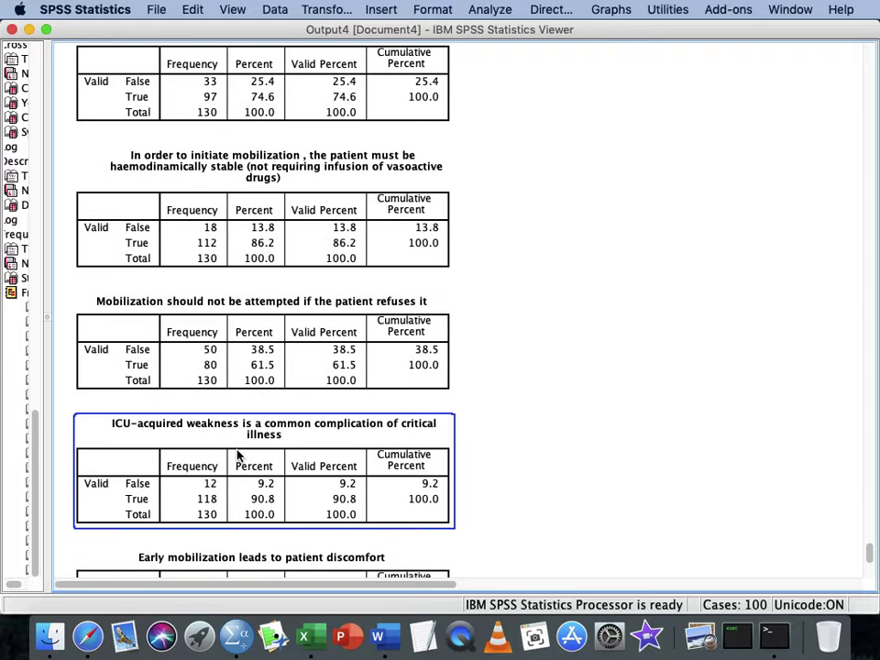
{"action": "scroll", "coordinate": [236, 454], "scroll_direction": "up", "scroll_amount": 20}
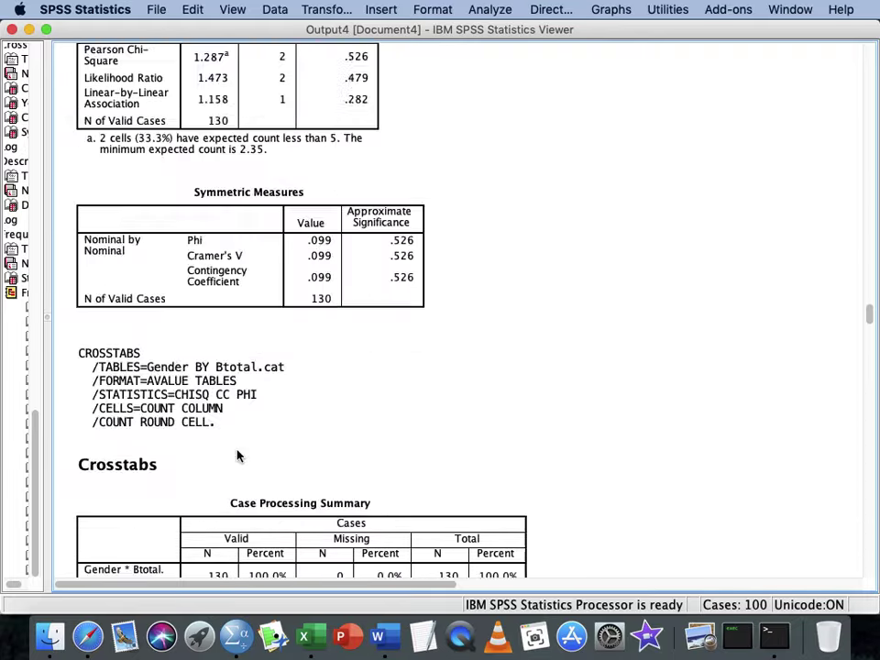
Close the output without saving it and paste the Frequencies command for B1 to B18 into the syntax file.
{"action": "left_click", "coordinate": [13, 30]}
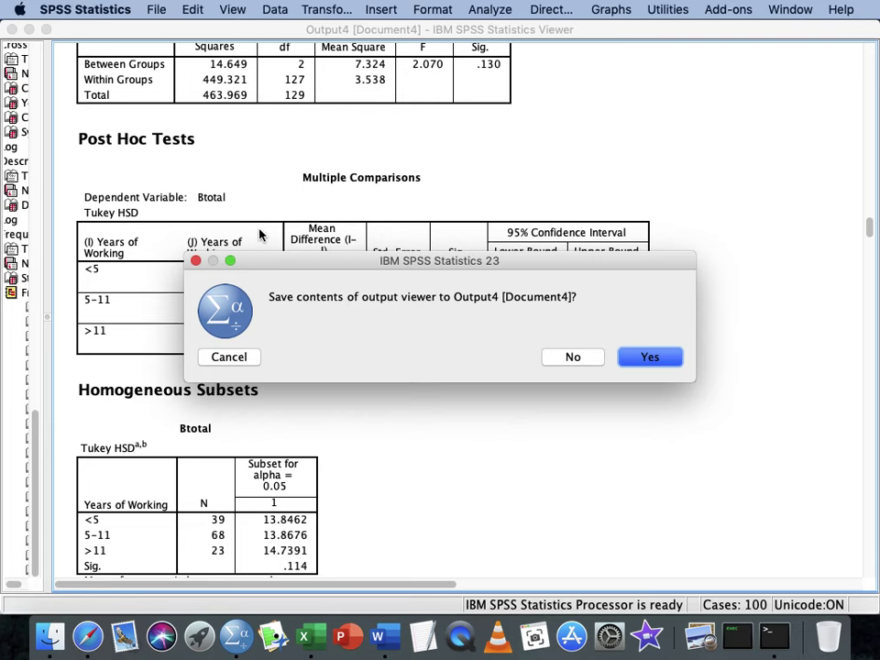
{"action": "left_click", "coordinate": [567, 360]}
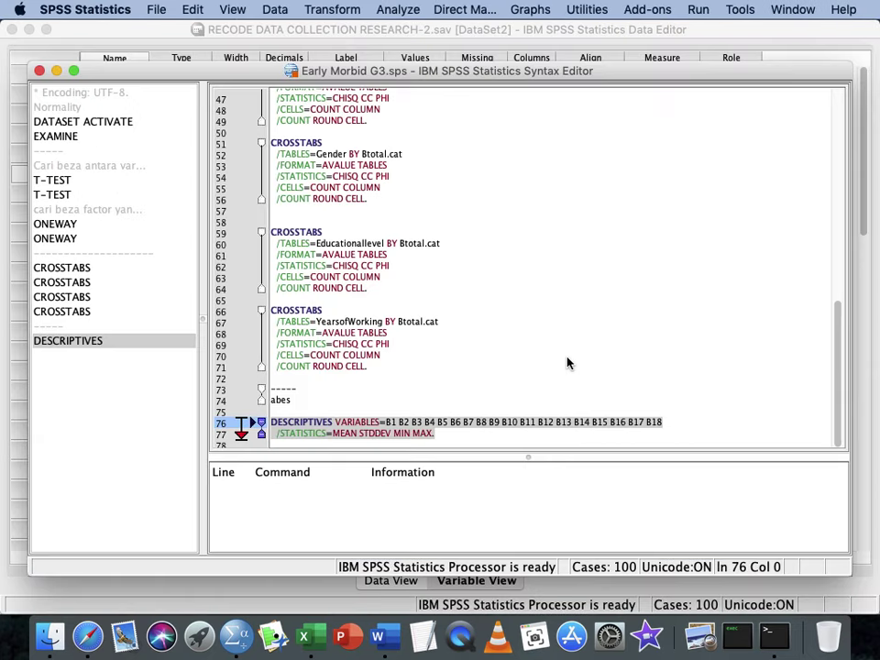
{"action": "left_click", "coordinate": [396, 11]}
{"action": "mouse_move", "coordinate": [450, 43]}
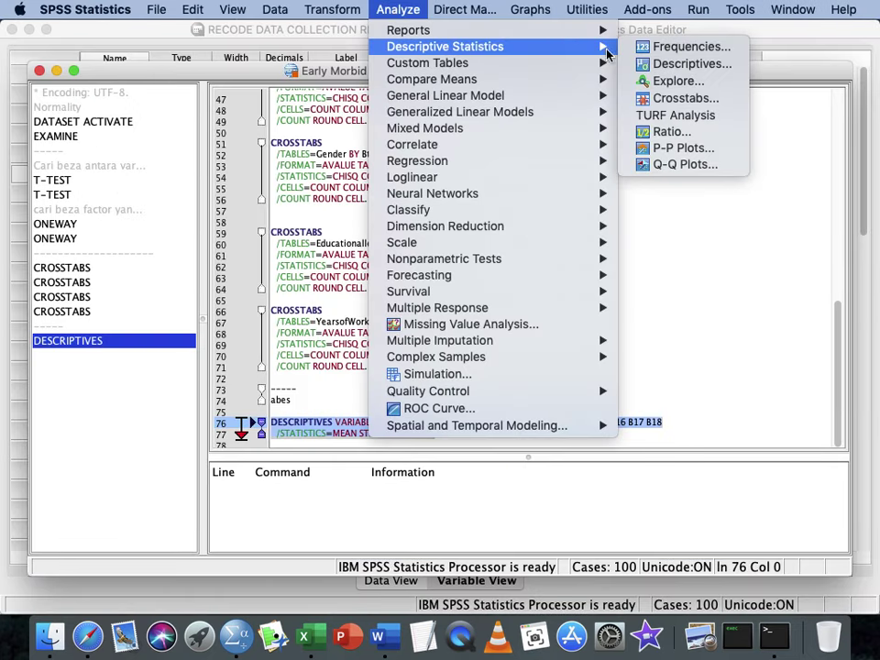
{"action": "left_click", "coordinate": [642, 51]}
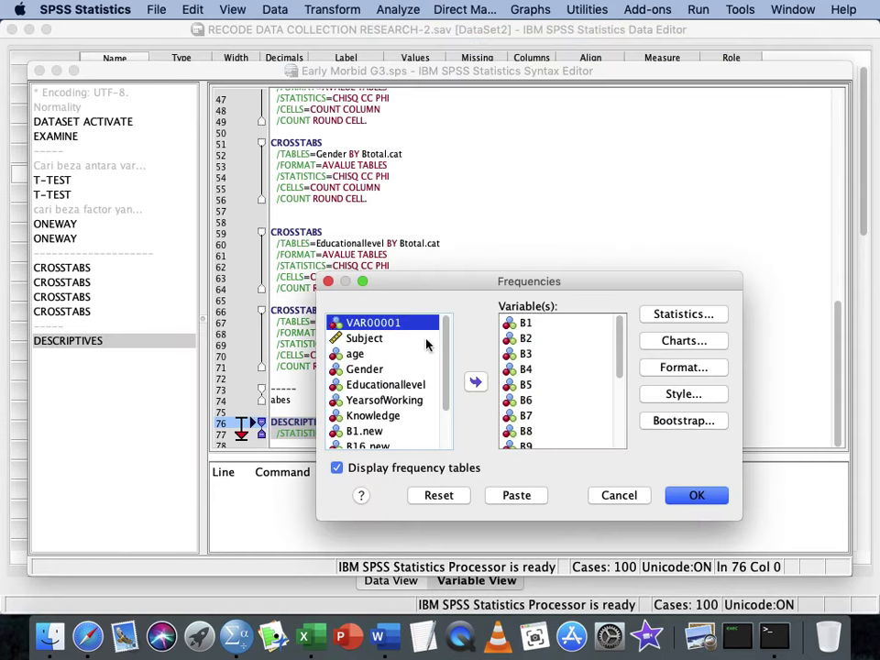
{"action": "left_click", "coordinate": [503, 501]}
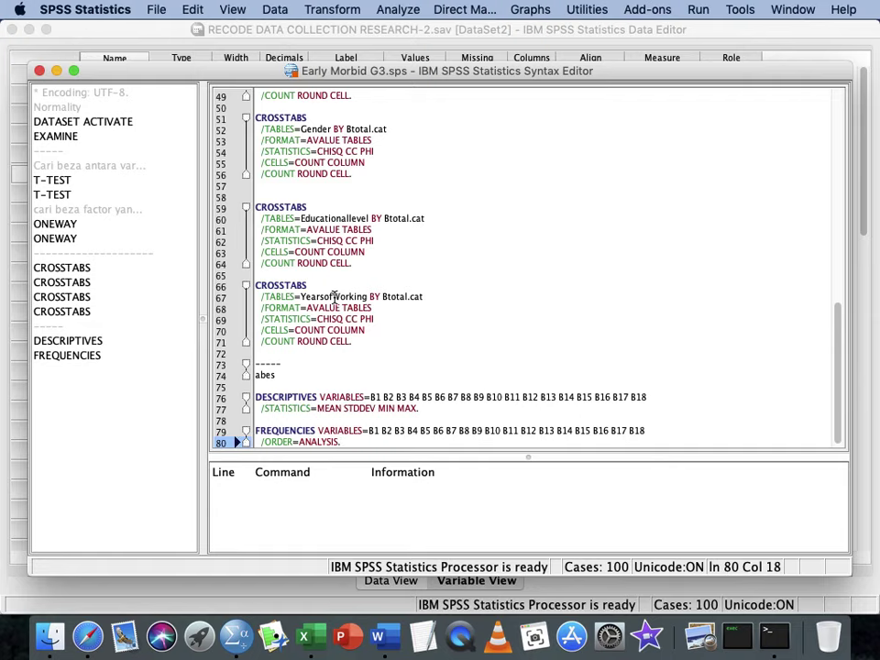
Clear the open SPSS and Finder windows off the desktop and open the exported workbook "1. G3 early morbid" in Excel.
{"action": "left_click", "coordinate": [419, 307]}
{"action": "left_click", "coordinate": [451, 37]}
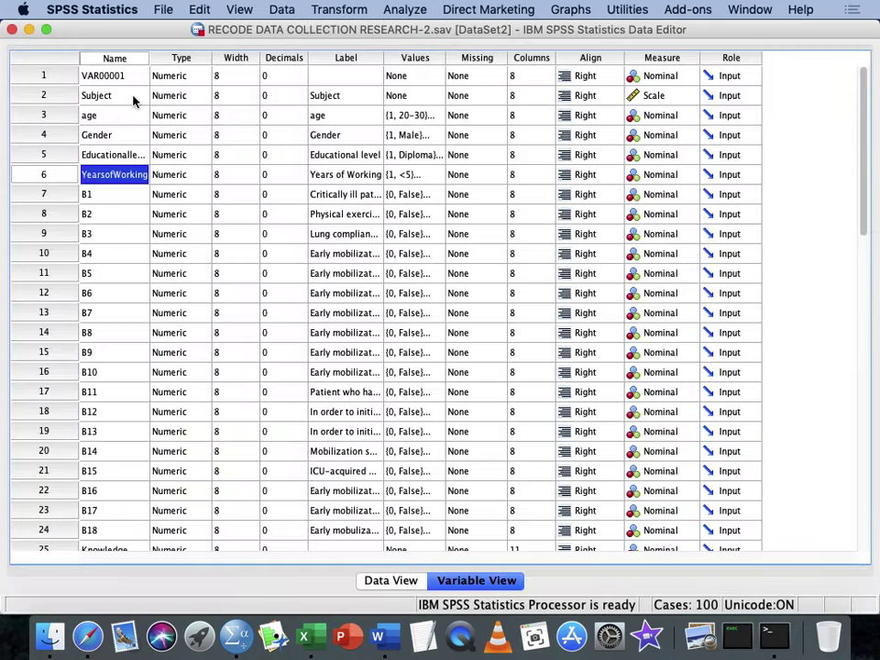
{"action": "left_click", "coordinate": [30, 31]}
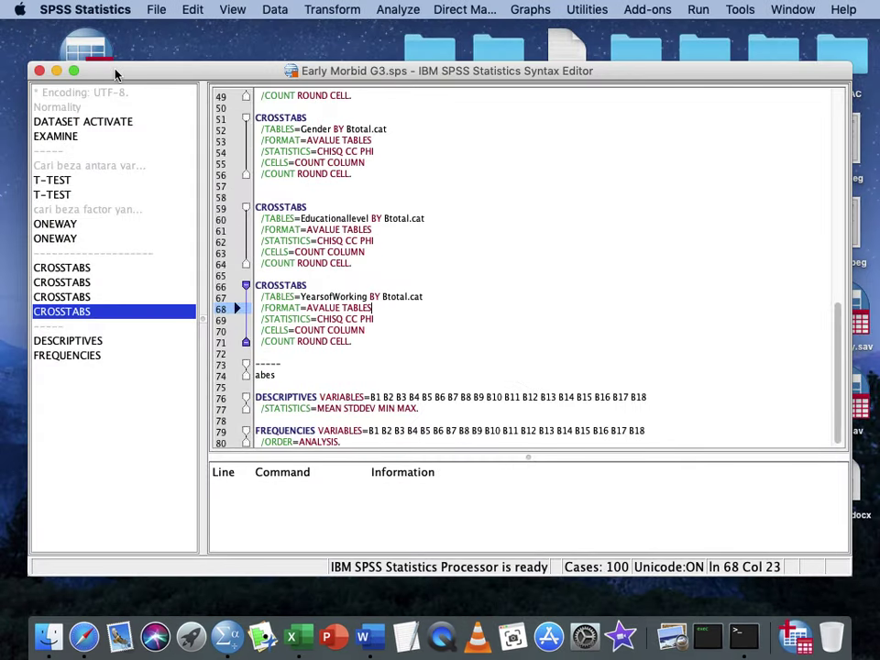
{"action": "left_click", "coordinate": [56, 71]}
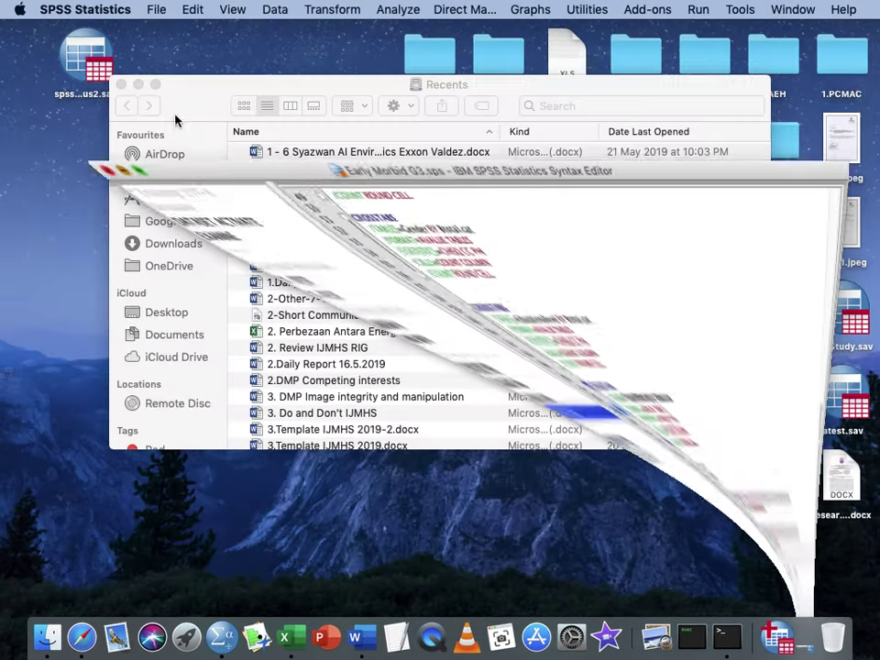
{"action": "left_click", "coordinate": [121, 84]}
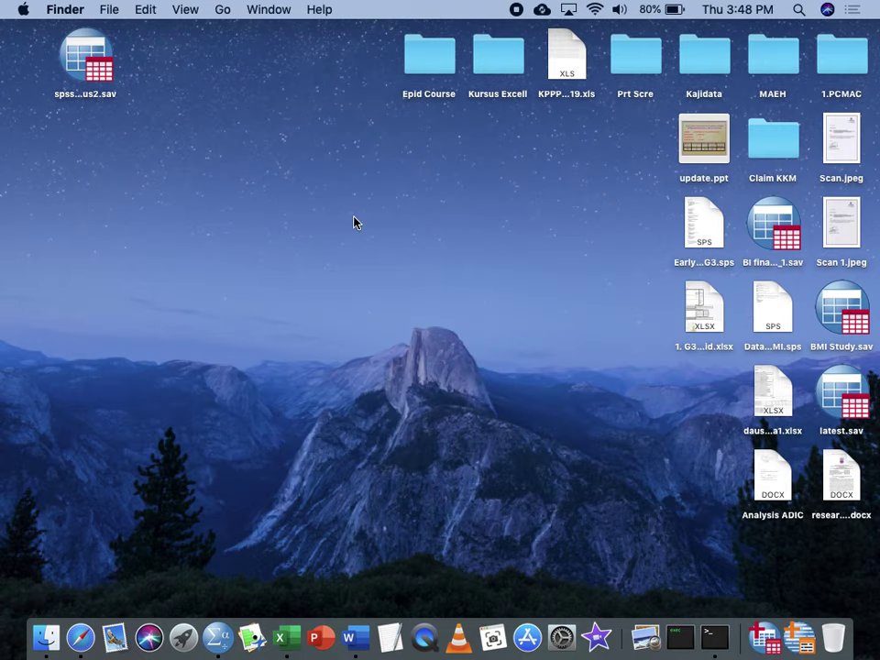
{"action": "left_click", "coordinate": [695, 329]}
{"action": "double_click", "coordinate": [695, 329]}
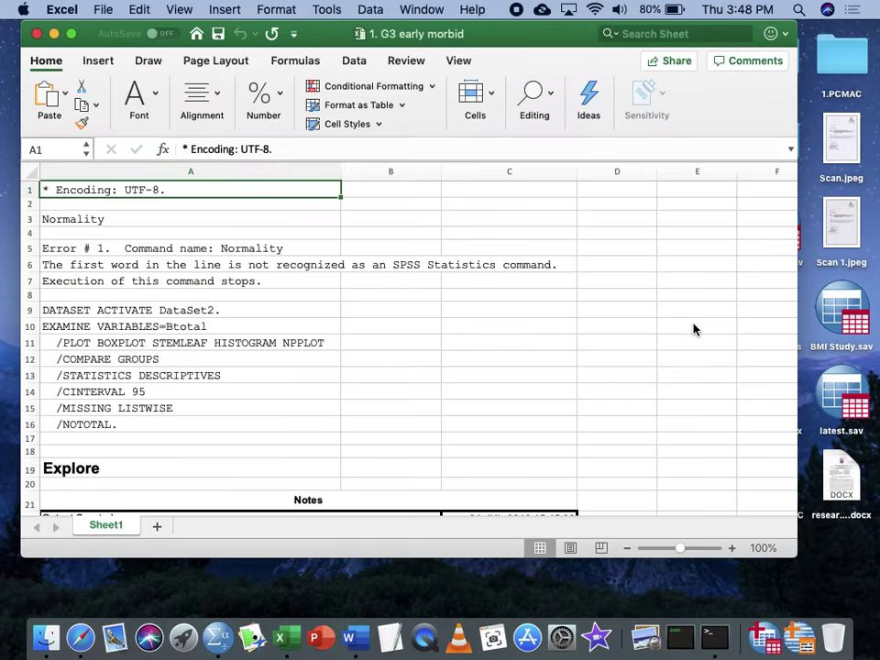
Copy the N, Mean and Std. Deviation columns with their headings from the age t-test's Group Statistics table.
{"action": "scroll", "coordinate": [444, 337], "scroll_direction": "down", "scroll_amount": 2}
{"action": "scroll", "coordinate": [444, 337], "scroll_direction": "down", "scroll_amount": 10}
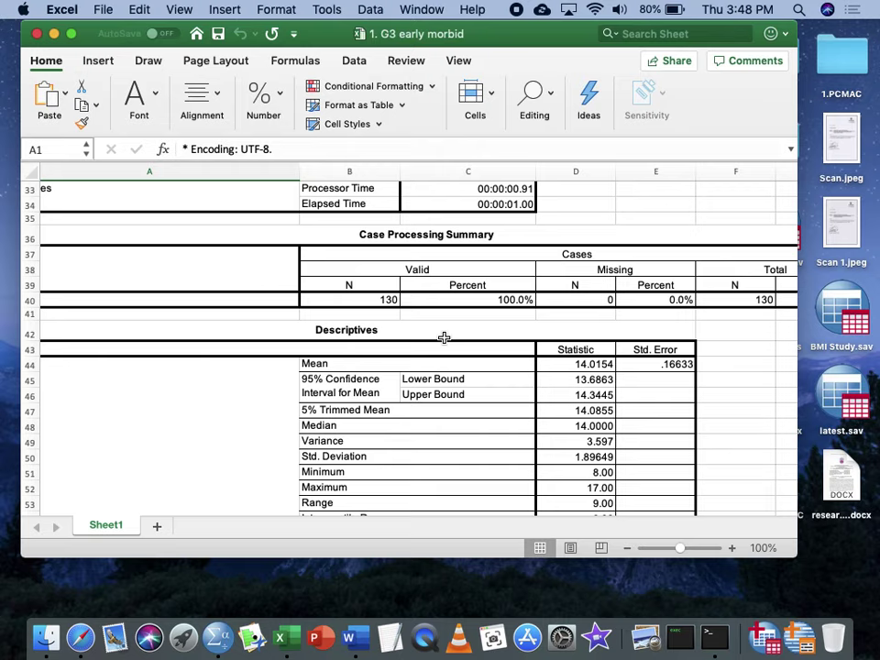
{"action": "scroll", "coordinate": [444, 338], "scroll_direction": "down", "scroll_amount": 20}
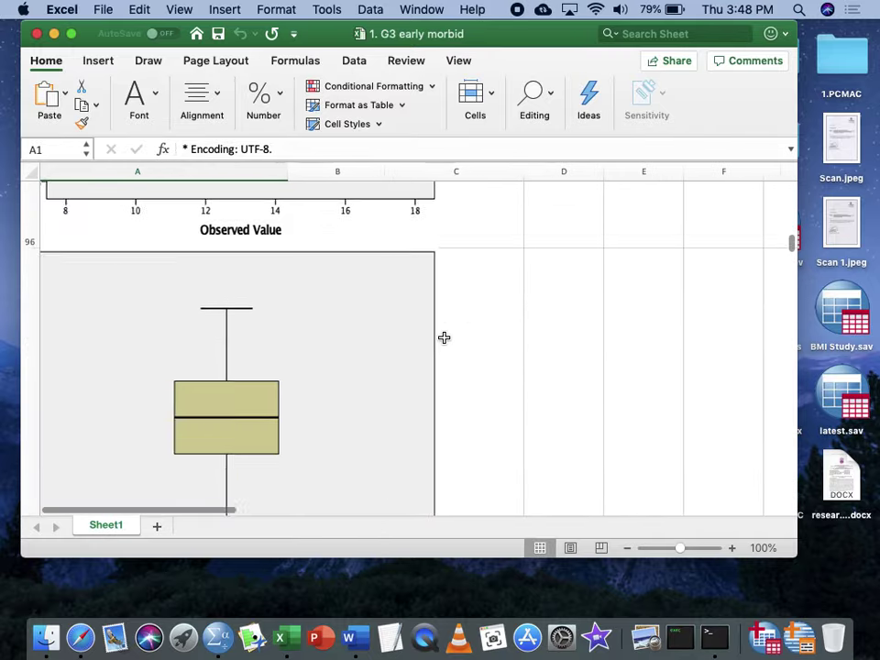
{"action": "scroll", "coordinate": [444, 338], "scroll_direction": "down", "scroll_amount": 3}
{"action": "scroll", "coordinate": [443, 339], "scroll_direction": "right", "scroll_amount": 2}
{"action": "scroll", "coordinate": [444, 338], "scroll_direction": "up", "scroll_amount": 5}
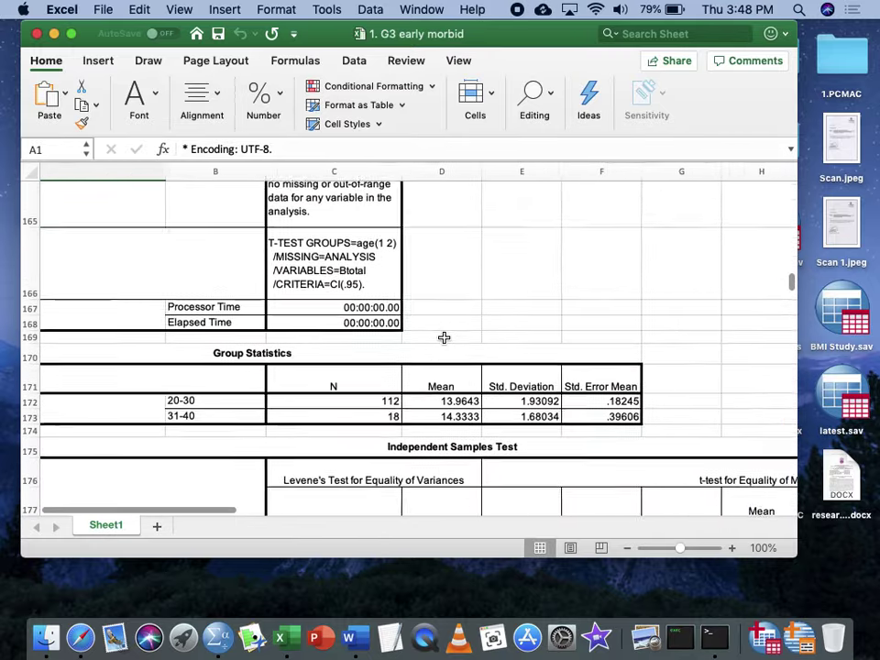
{"action": "scroll", "coordinate": [444, 338], "scroll_direction": "down", "scroll_amount": 5}
{"action": "scroll", "coordinate": [444, 338], "scroll_direction": "right", "scroll_amount": 3}
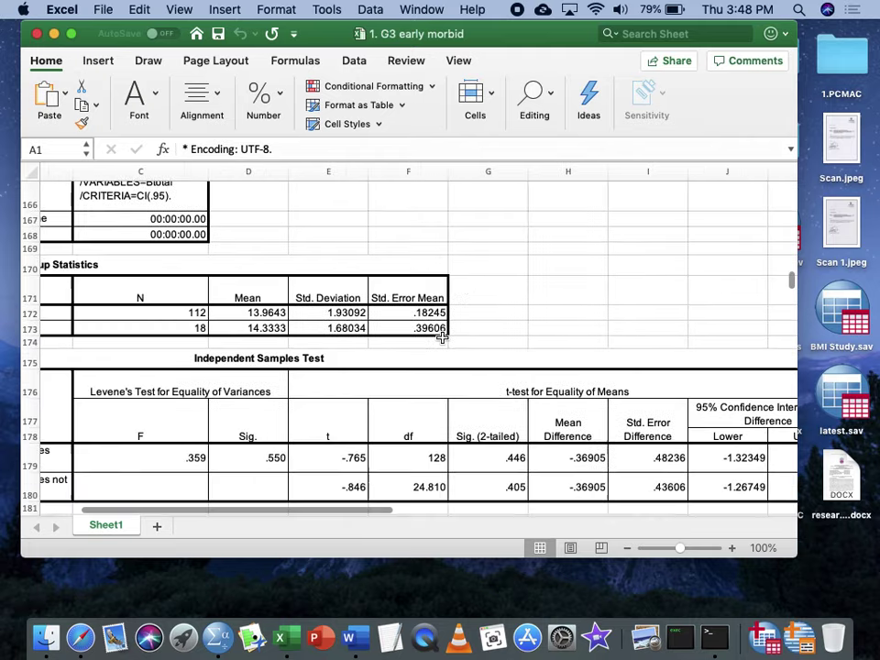
{"action": "left_click_drag", "start_coordinate": [212, 222], "coordinate": [365, 257]}
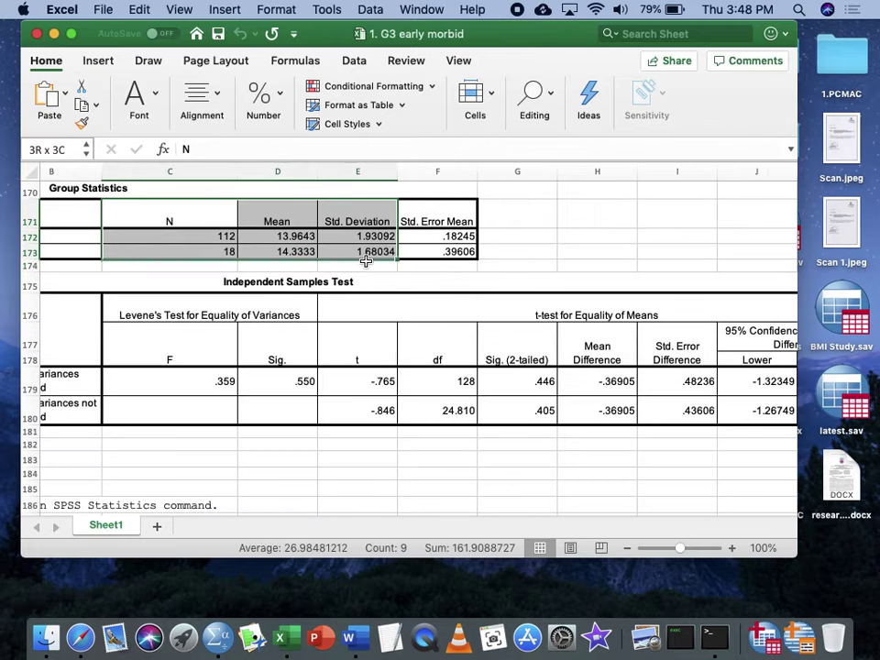
{"action": "key", "text": "super+c"}
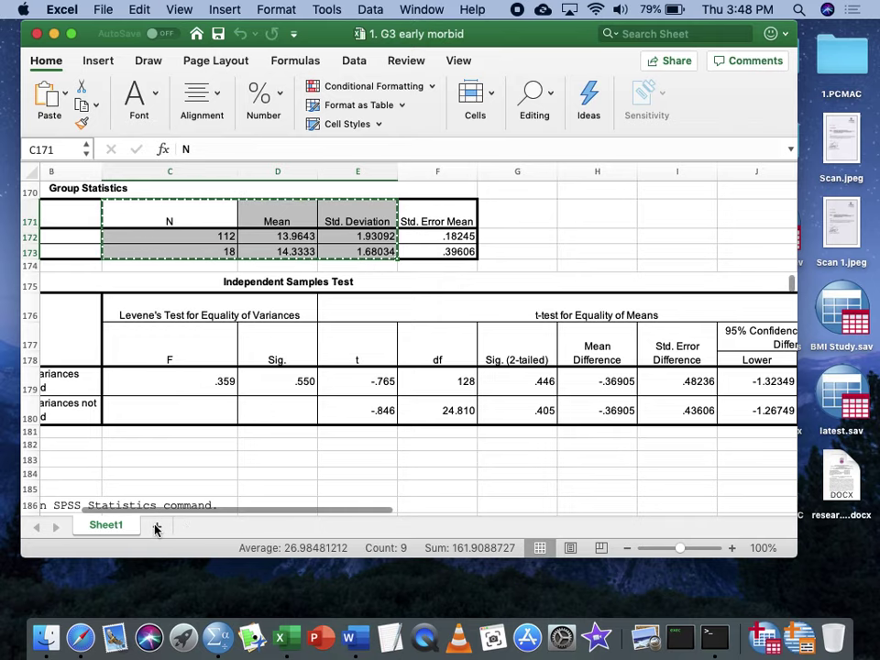
Add a new sheet and paste the copied group statistics at C4, keeping only values and number formatting.
{"action": "left_click", "coordinate": [157, 525]}
{"action": "left_click", "coordinate": [181, 224]}
{"action": "key", "text": "super+v"}
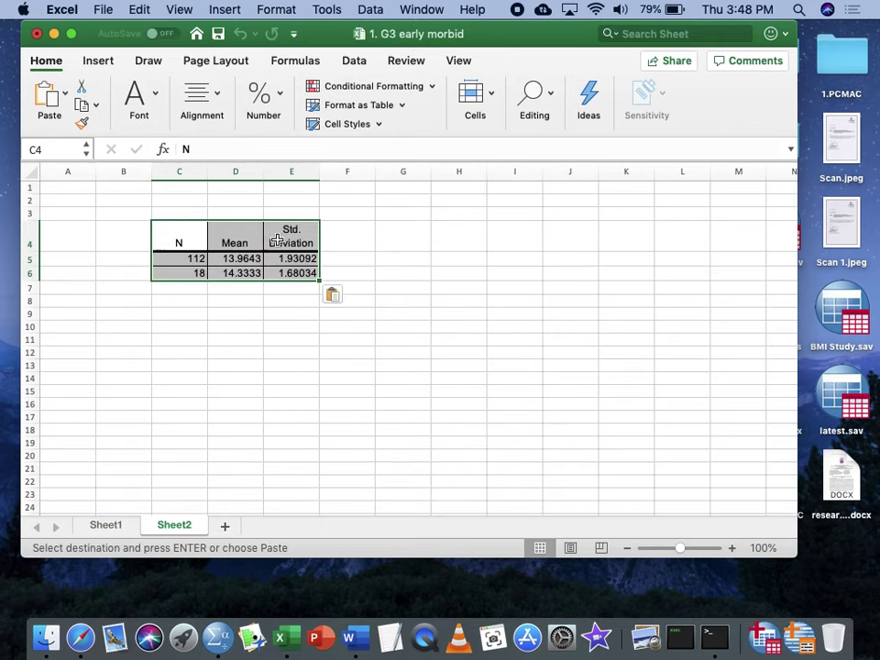
{"action": "left_click", "coordinate": [335, 294]}
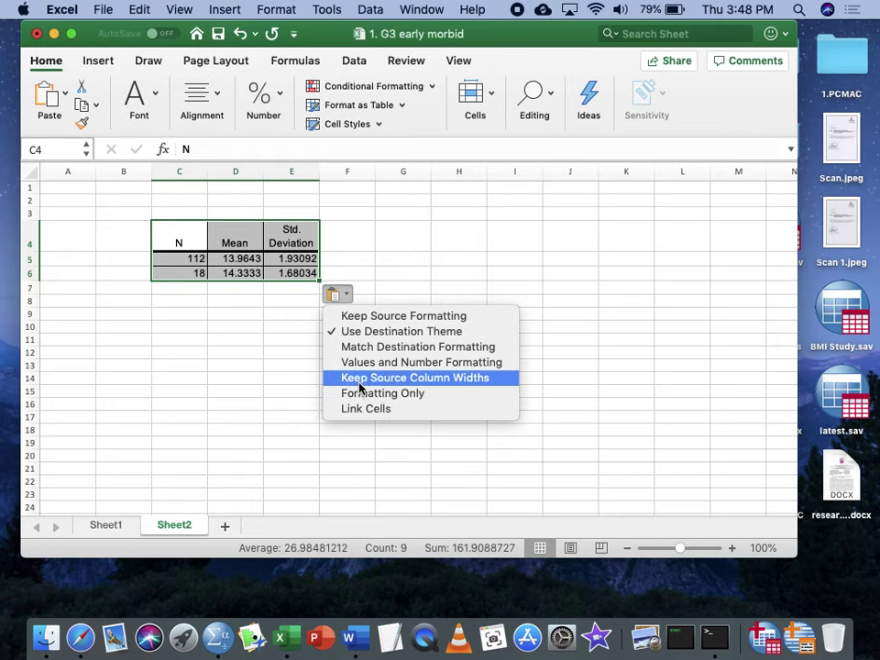
{"action": "left_click", "coordinate": [332, 363]}
{"action": "left_click", "coordinate": [301, 312]}
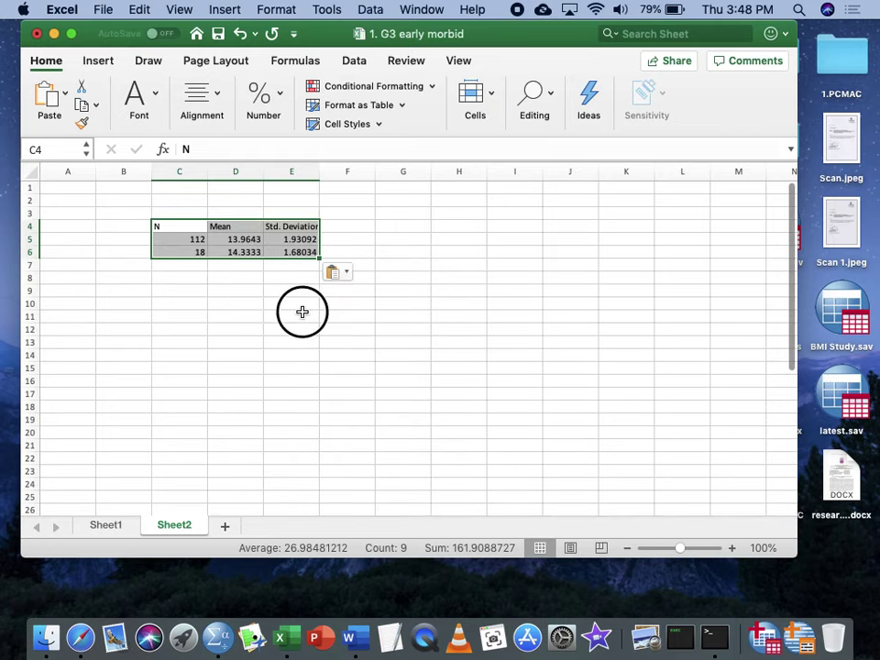
Copy t, df and Sig. (2-tailed) from the "Equal variances assumed" row to F5 on Sheet2 as values and number formatting.
{"action": "left_click", "coordinate": [107, 525]}
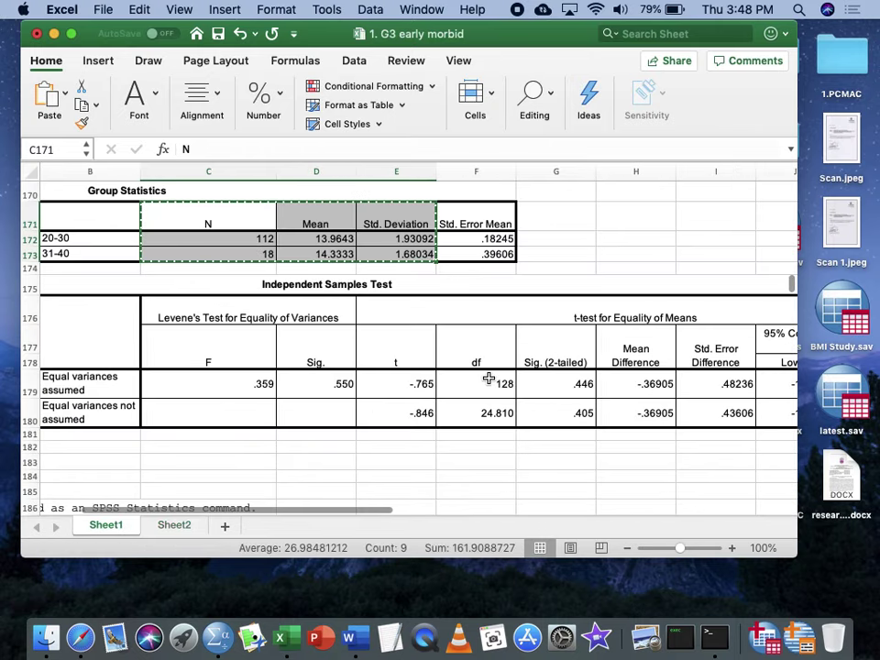
{"action": "left_click", "coordinate": [327, 391]}
{"action": "left_click_drag", "start_coordinate": [236, 376], "coordinate": [550, 381]}
{"action": "left_click_drag", "start_coordinate": [271, 421], "coordinate": [545, 419]}
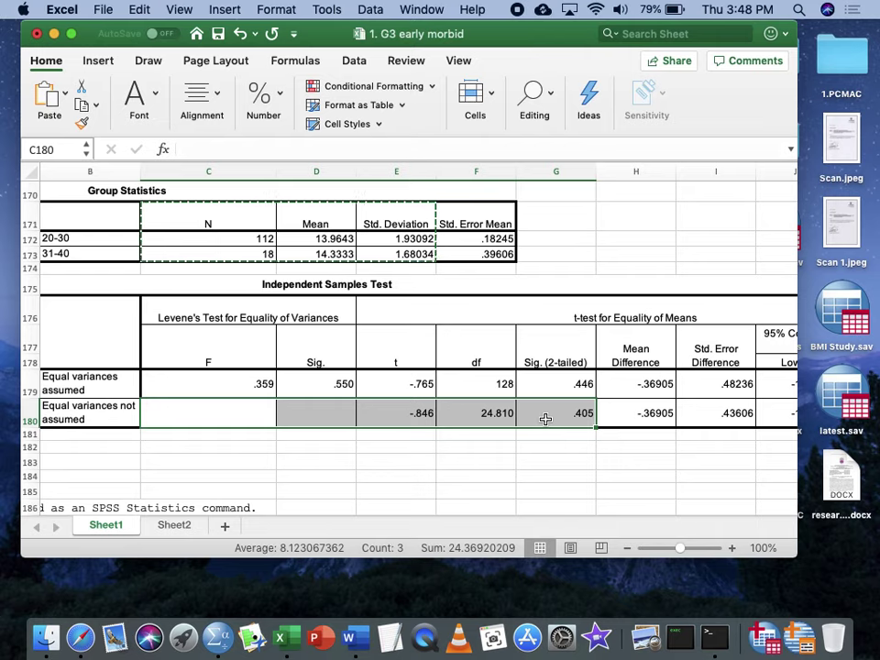
{"action": "left_click", "coordinate": [326, 391]}
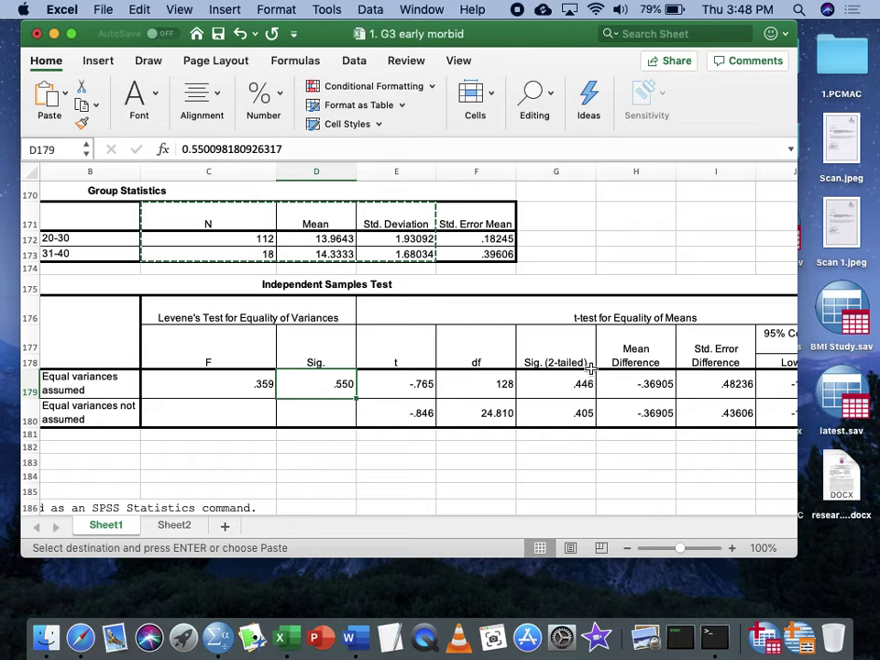
{"action": "left_click_drag", "start_coordinate": [401, 385], "coordinate": [536, 388]}
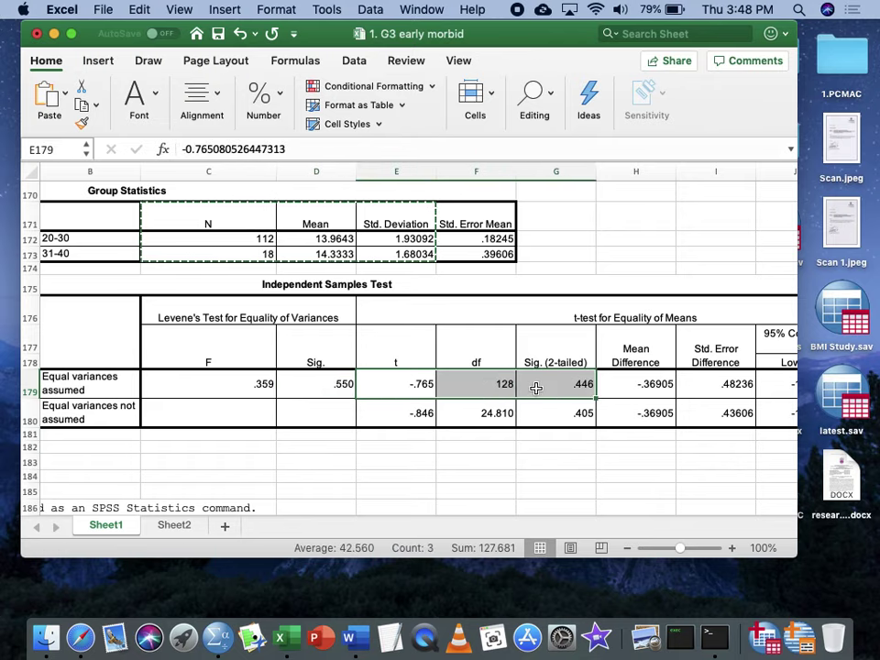
{"action": "left_click", "coordinate": [184, 524]}
{"action": "left_click", "coordinate": [351, 239]}
{"action": "key", "text": "super+v"}
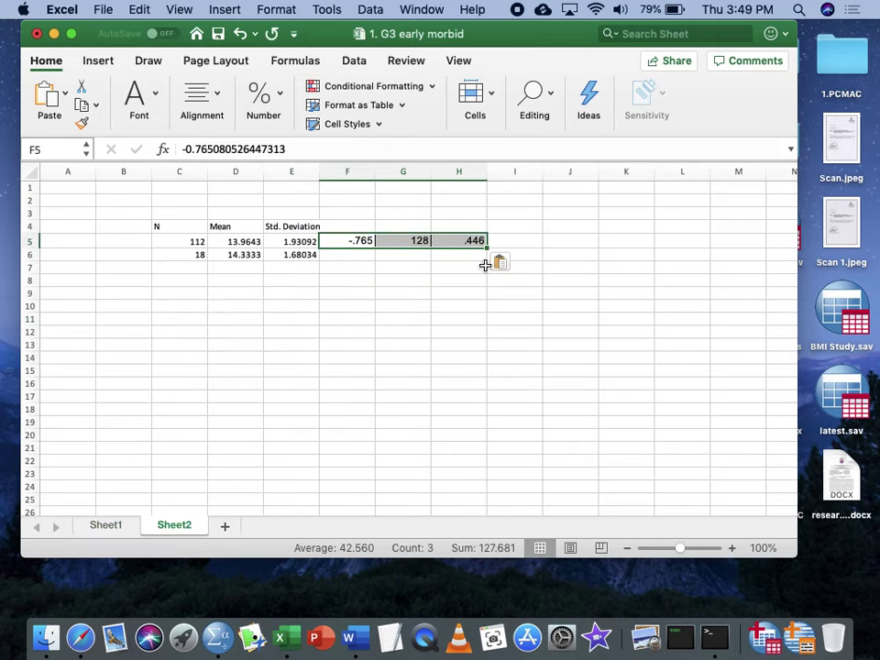
{"action": "left_click", "coordinate": [500, 262]}
{"action": "left_click", "coordinate": [526, 329]}
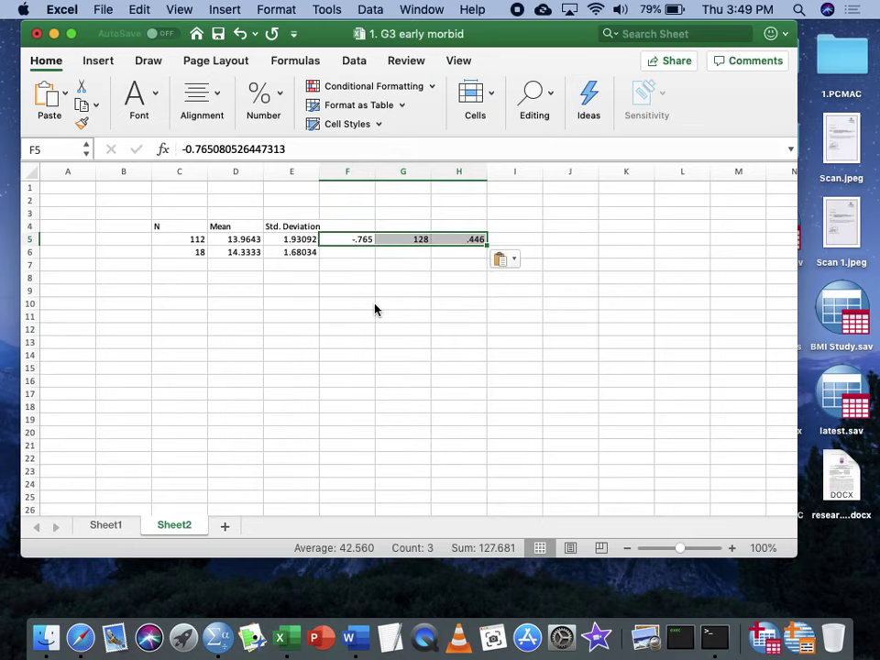
Delete column G, which holds the df value, from Sheet2.
{"action": "left_click", "coordinate": [374, 305]}
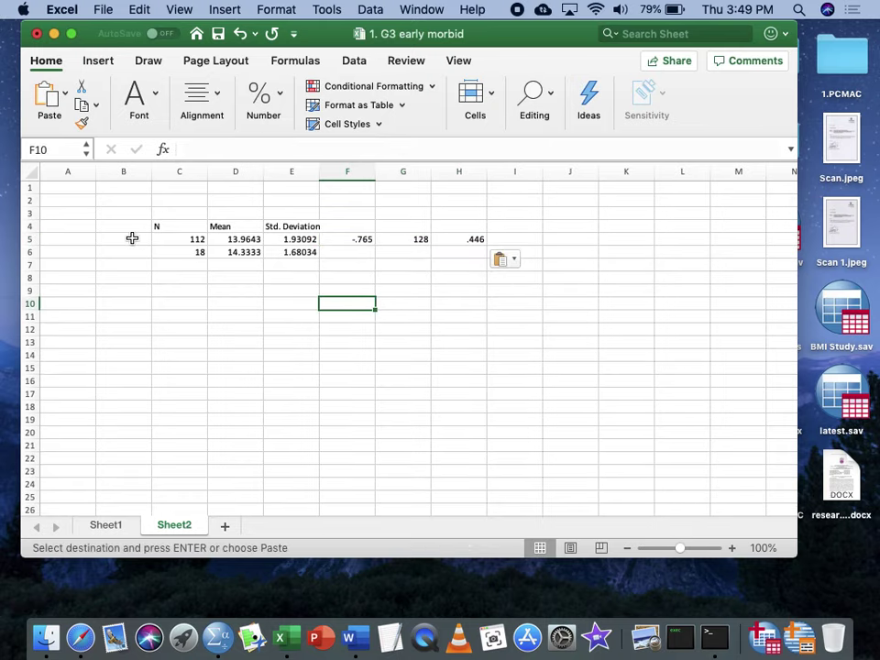
{"action": "left_click_drag", "start_coordinate": [170, 239], "coordinate": [445, 252]}
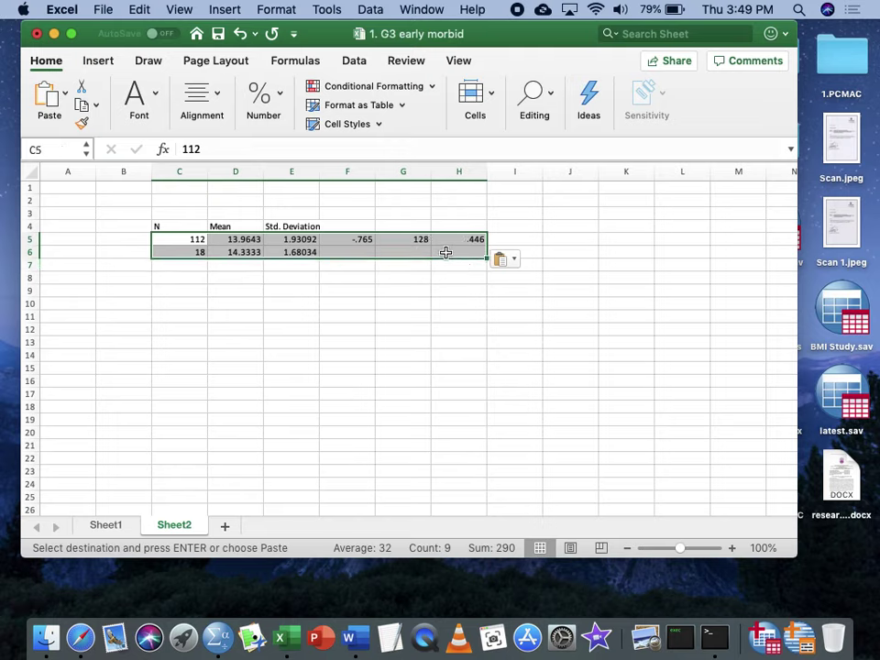
{"action": "left_click", "coordinate": [401, 172]}
{"action": "right_click", "coordinate": [402, 172]}
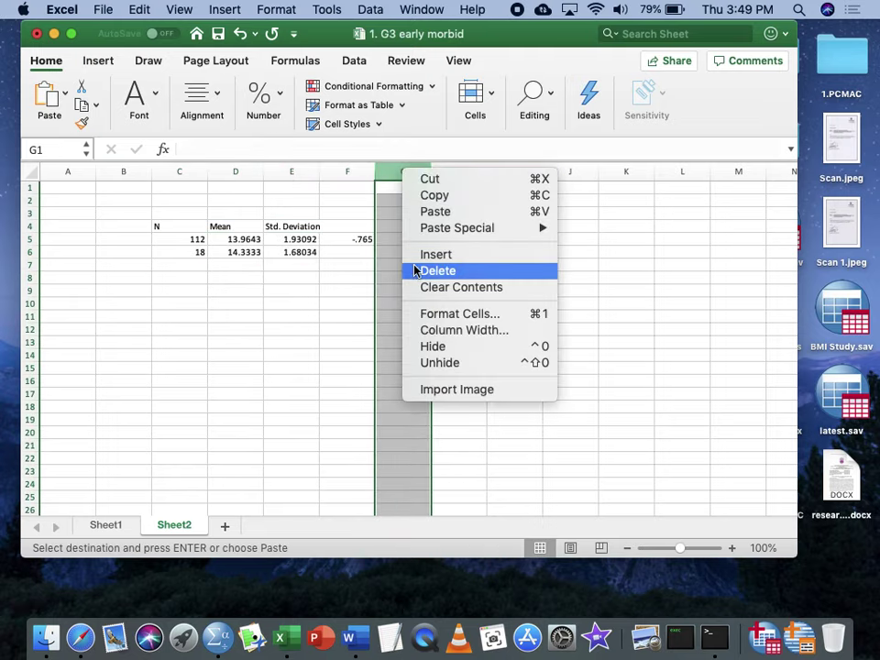
{"action": "left_click", "coordinate": [423, 271]}
{"action": "double_click", "coordinate": [347, 240]}
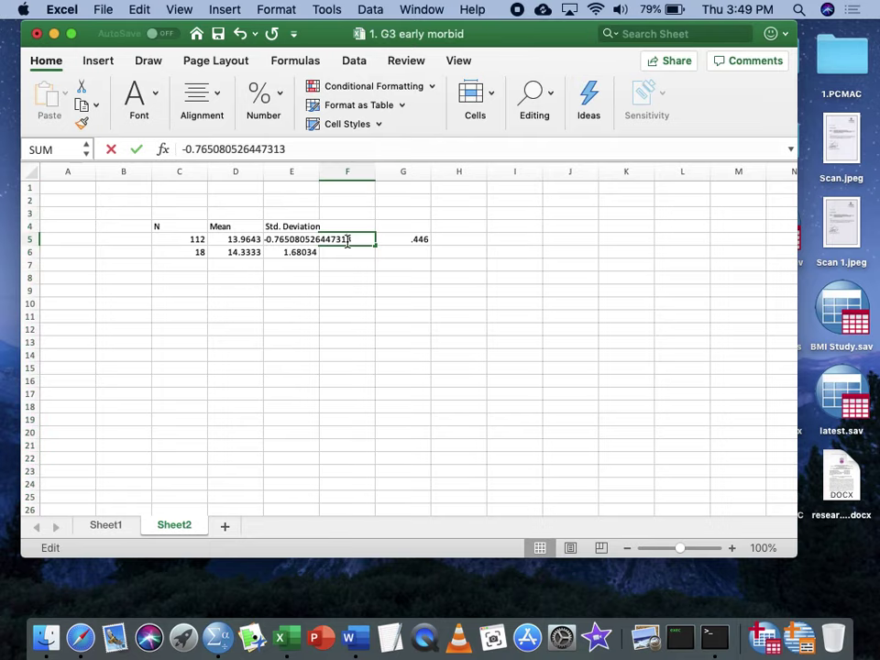
{"action": "left_click", "coordinate": [362, 280]}
{"action": "left_click_drag", "start_coordinate": [235, 239], "coordinate": [307, 251]}
{"action": "right_click", "coordinate": [309, 253]}
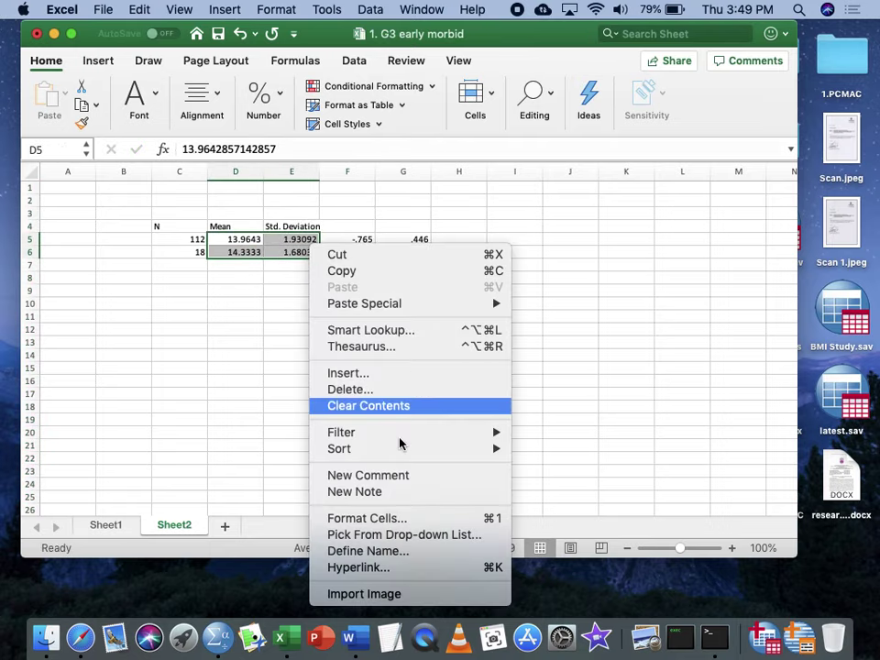
{"action": "left_click", "coordinate": [387, 537]}
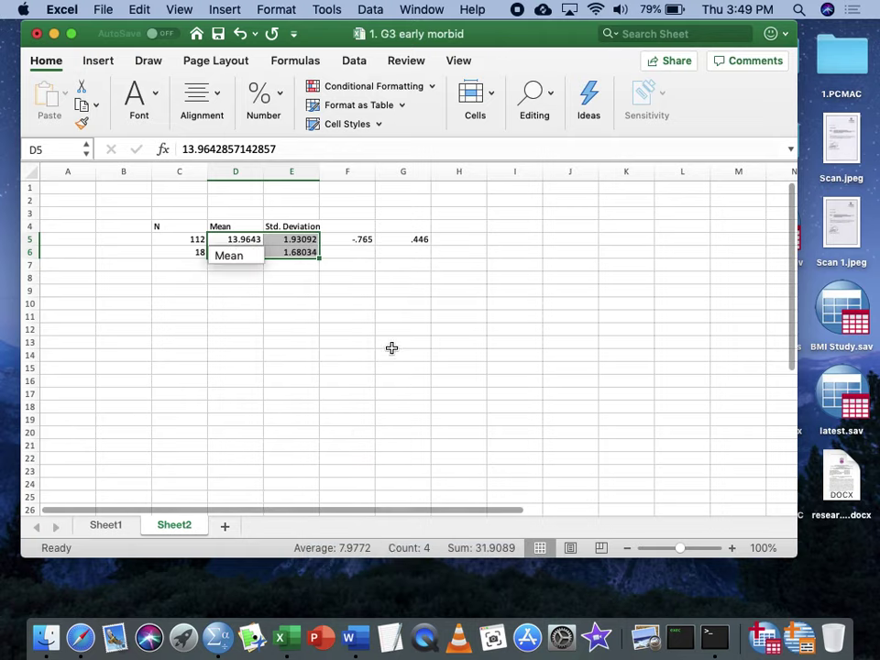
{"action": "left_click", "coordinate": [328, 316]}
Format the mean and standard deviation values in D5:E6 as numbers with two decimal places.
{"action": "left_click", "coordinate": [250, 239]}
{"action": "left_click_drag", "start_coordinate": [251, 239], "coordinate": [298, 246]}
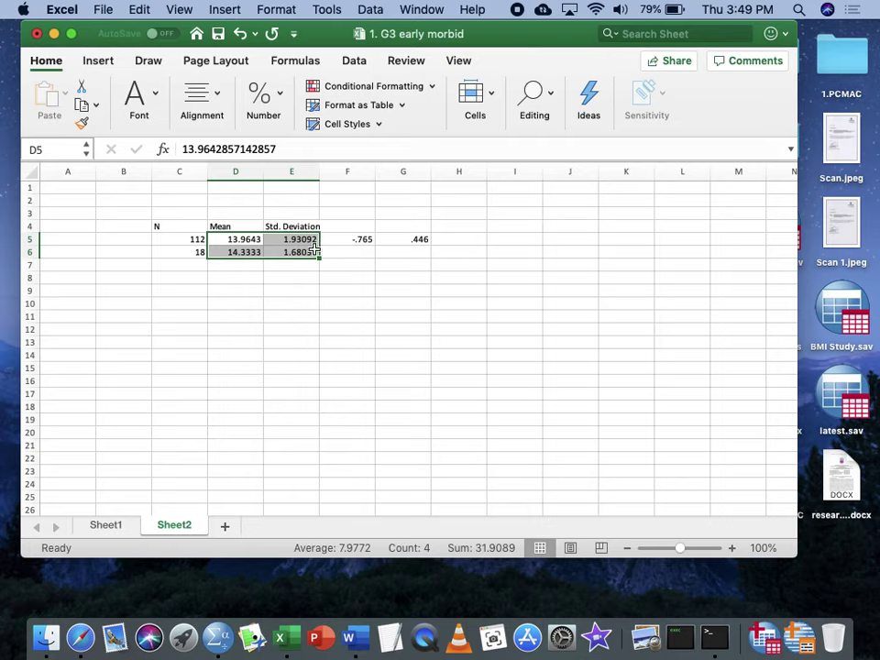
{"action": "right_click", "coordinate": [312, 248]}
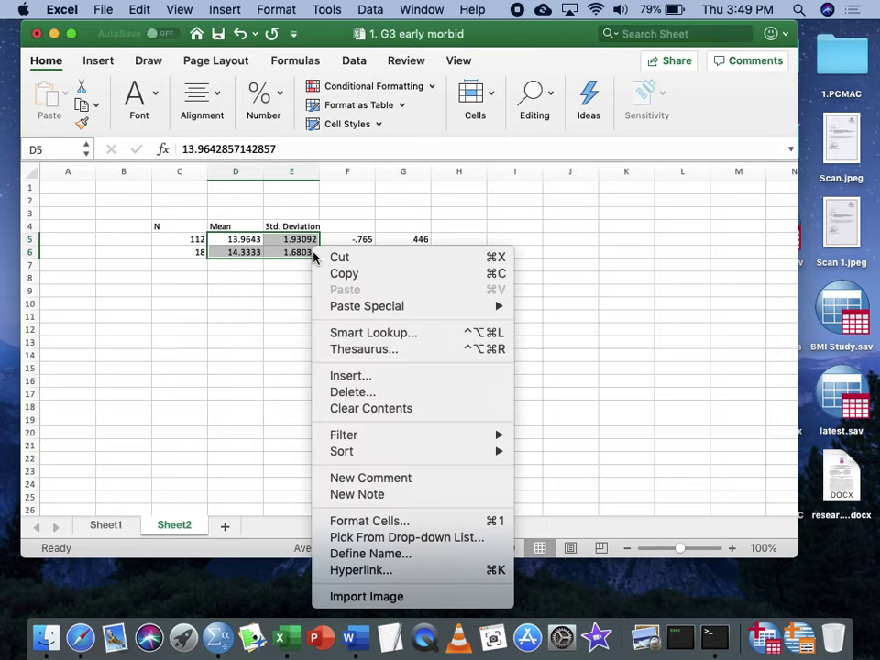
{"action": "left_click", "coordinate": [379, 521]}
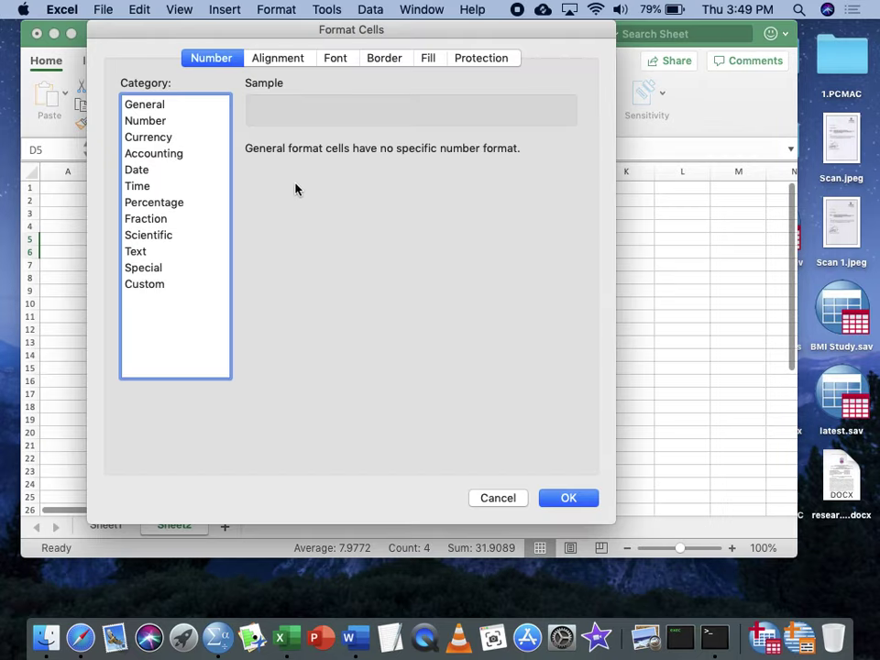
{"action": "left_click", "coordinate": [207, 121]}
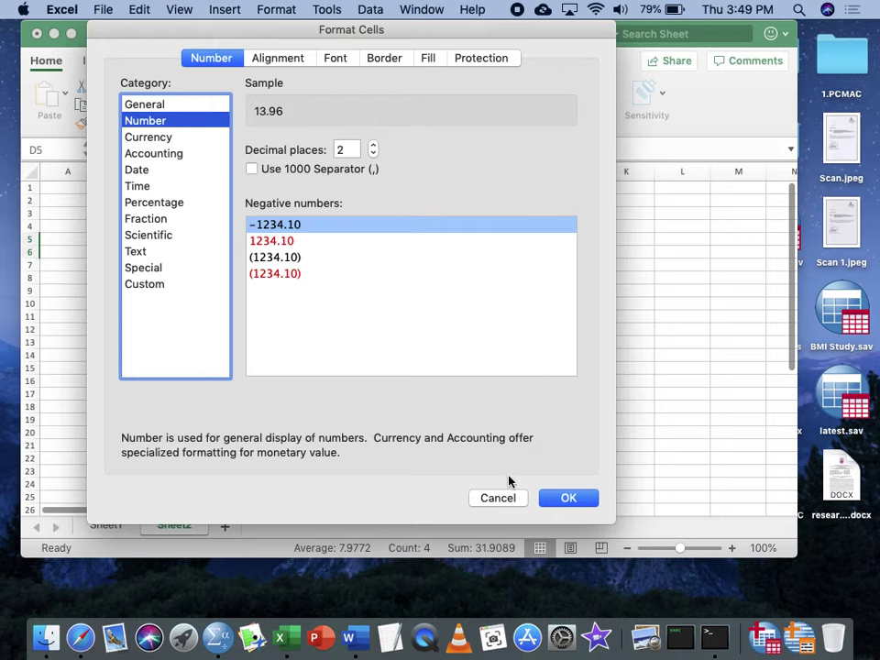
{"action": "left_click", "coordinate": [569, 498]}
{"action": "left_click", "coordinate": [348, 277]}
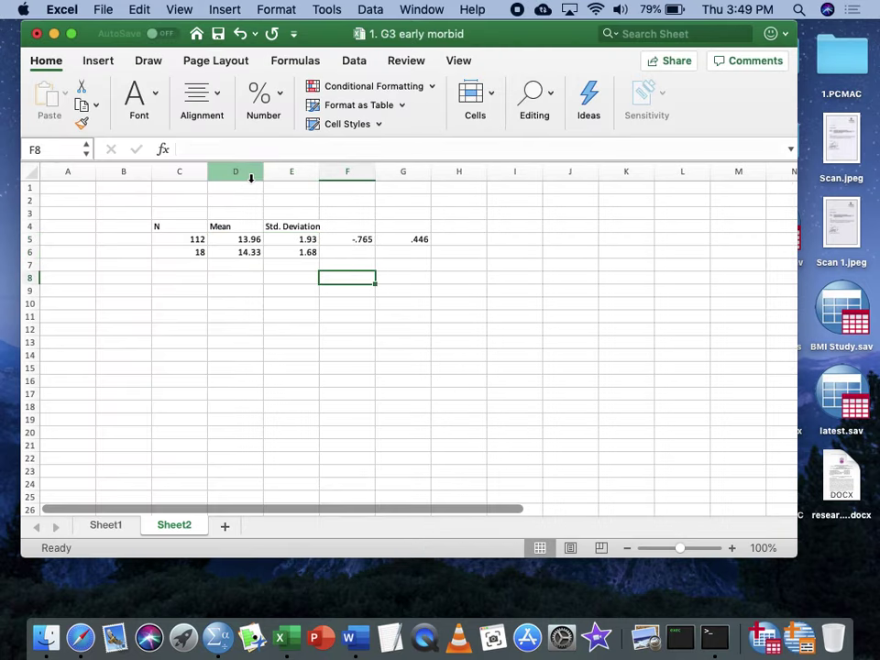
Apply the Number format with two decimal places to the whole of columns D and E.
{"action": "left_click_drag", "start_coordinate": [250, 178], "coordinate": [278, 177]}
{"action": "right_click", "coordinate": [280, 178]}
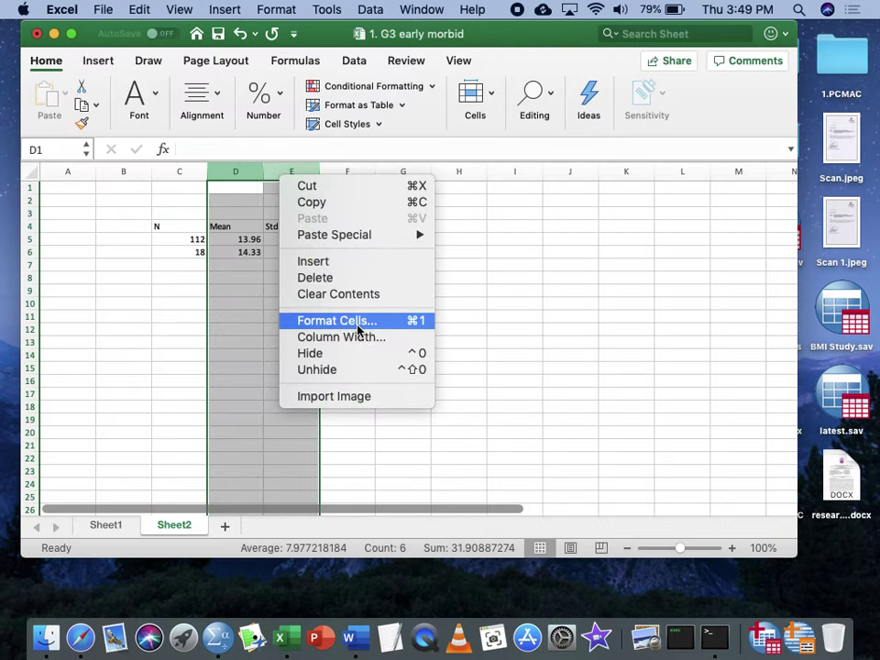
{"action": "left_click", "coordinate": [359, 321]}
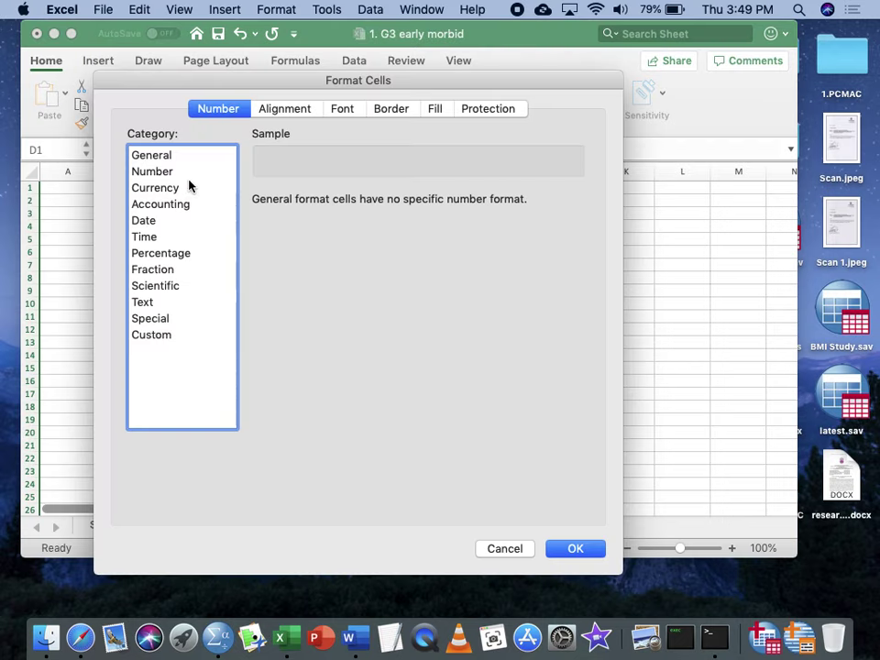
{"action": "left_click", "coordinate": [188, 174]}
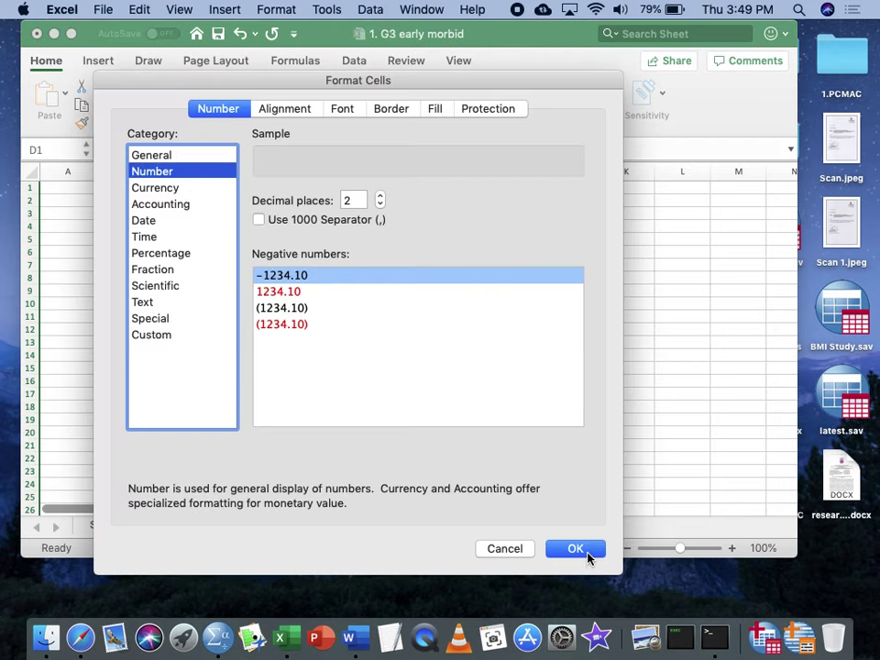
{"action": "left_click", "coordinate": [586, 554]}
{"action": "left_click", "coordinate": [401, 377]}
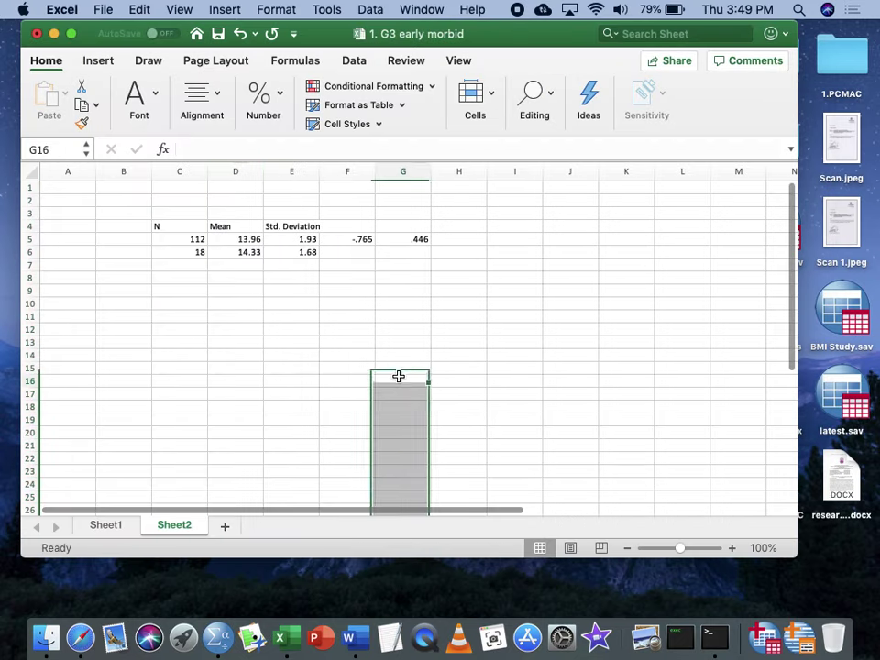
{"action": "left_click", "coordinate": [117, 239]}
Examine the exported ONEWAY output for educational level on Sheet1 and compare it with the age t-test output.
{"action": "left_click", "coordinate": [115, 523]}
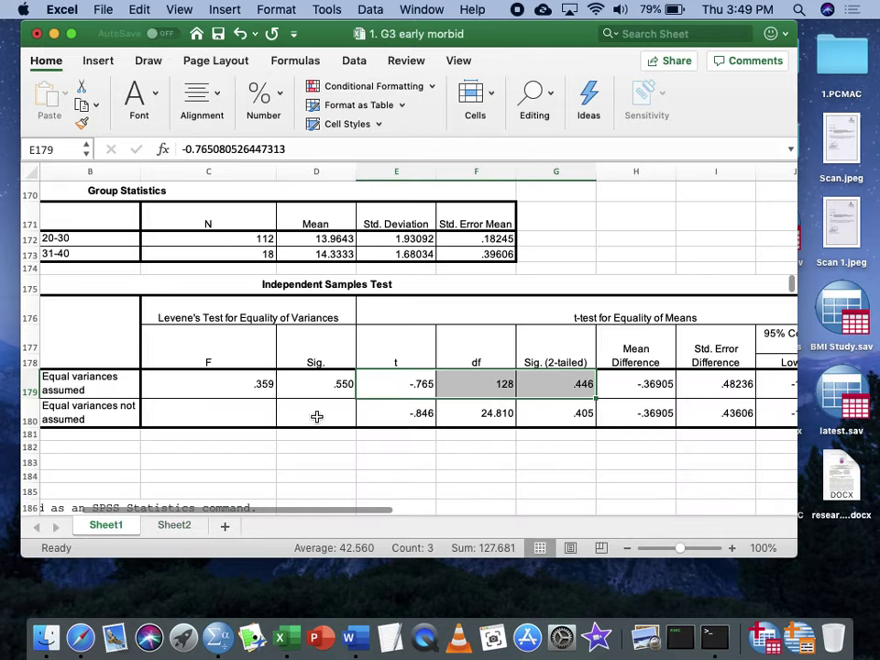
{"action": "scroll", "coordinate": [287, 343], "scroll_direction": "left", "scroll_amount": 5}
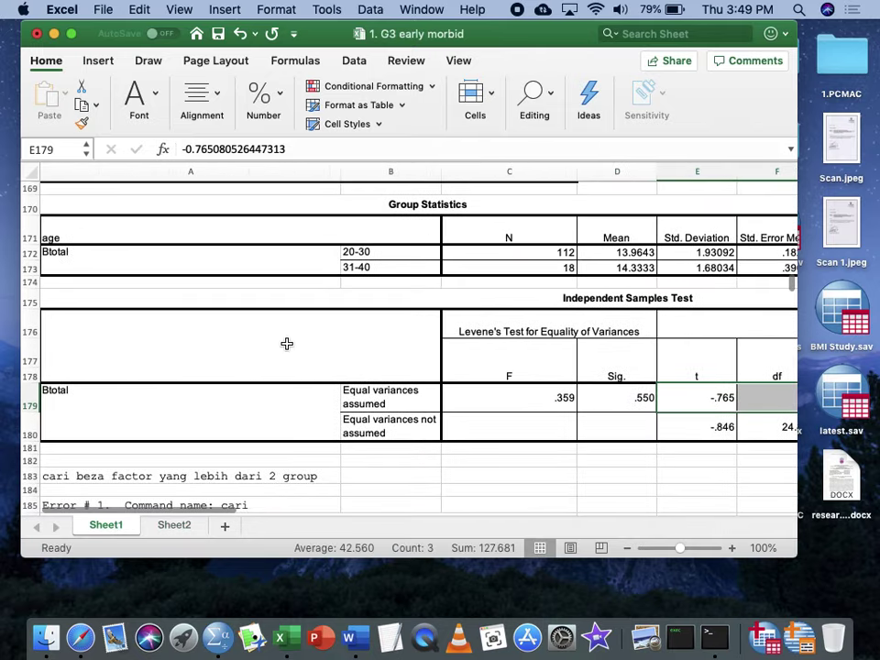
{"action": "scroll", "coordinate": [287, 343], "scroll_direction": "down", "scroll_amount": 15}
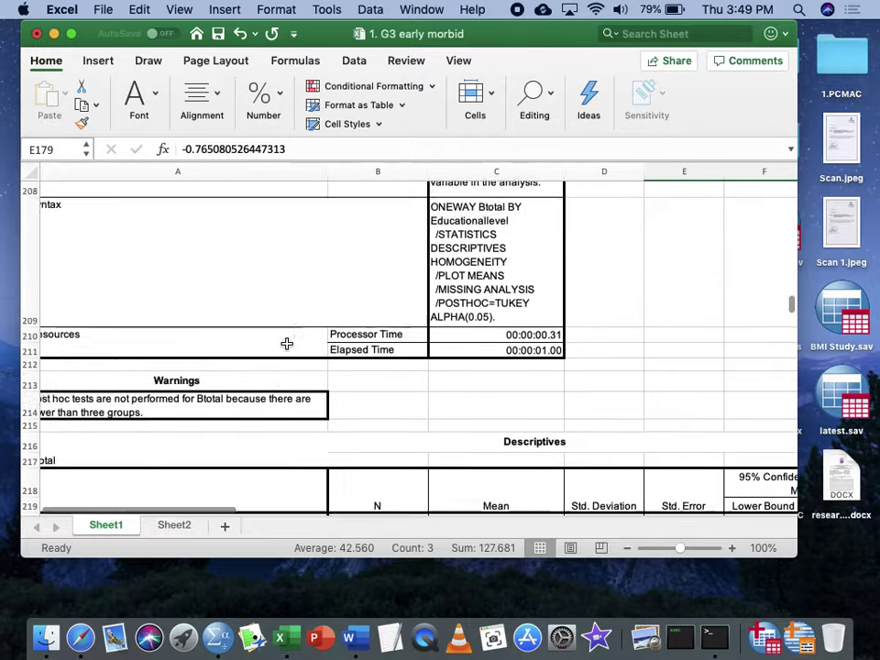
{"action": "scroll", "coordinate": [287, 342], "scroll_direction": "down", "scroll_amount": 1}
{"action": "scroll", "coordinate": [287, 343], "scroll_direction": "up", "scroll_amount": 5}
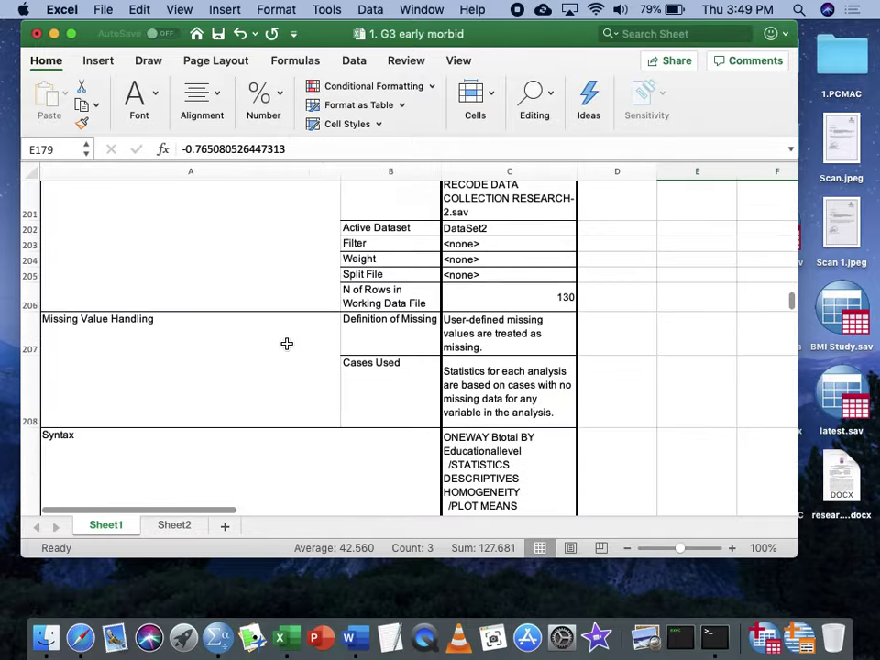
{"action": "scroll", "coordinate": [287, 343], "scroll_direction": "down", "scroll_amount": 12}
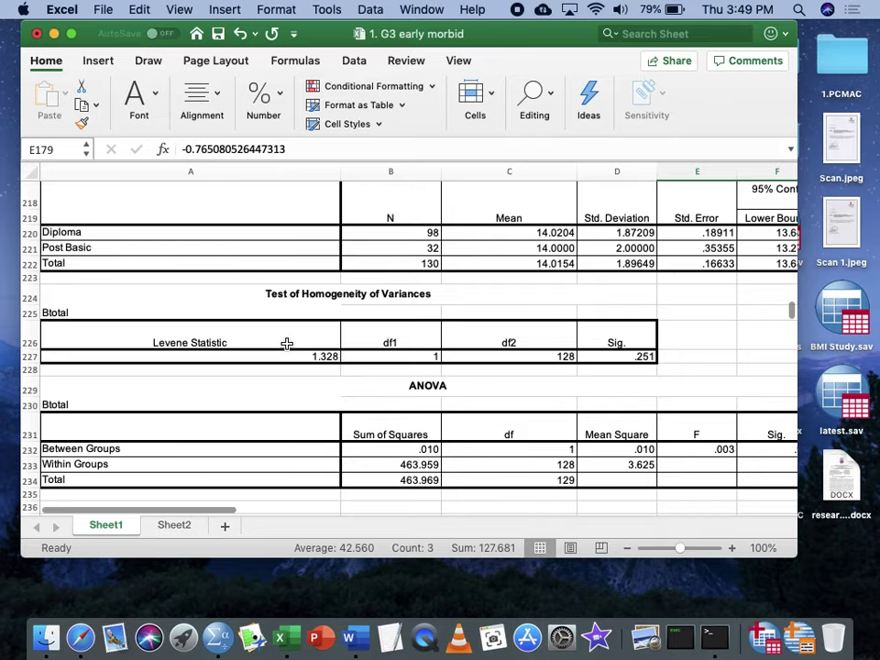
{"action": "scroll", "coordinate": [287, 343], "scroll_direction": "up", "scroll_amount": 2}
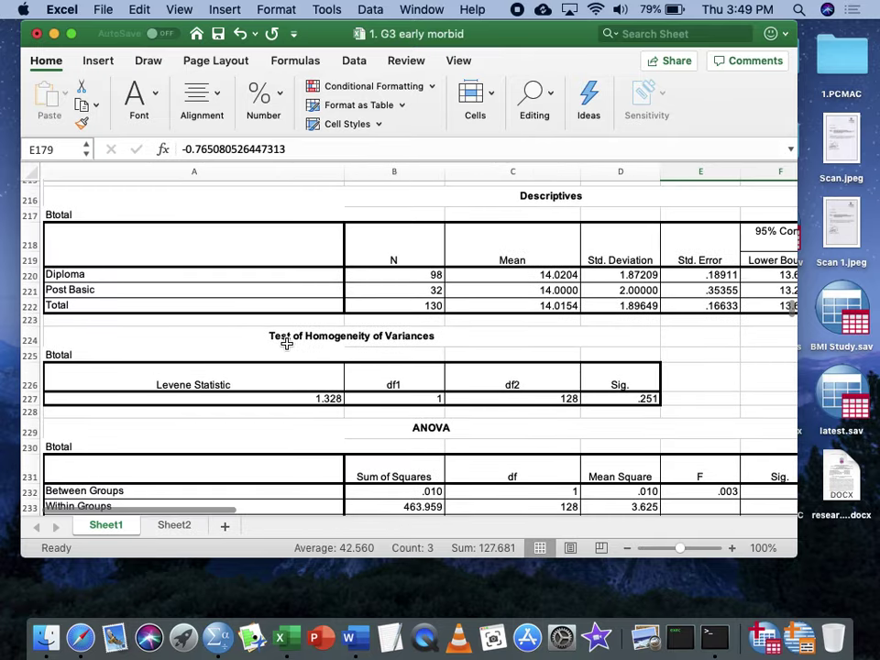
{"action": "scroll", "coordinate": [287, 343], "scroll_direction": "up", "scroll_amount": 5}
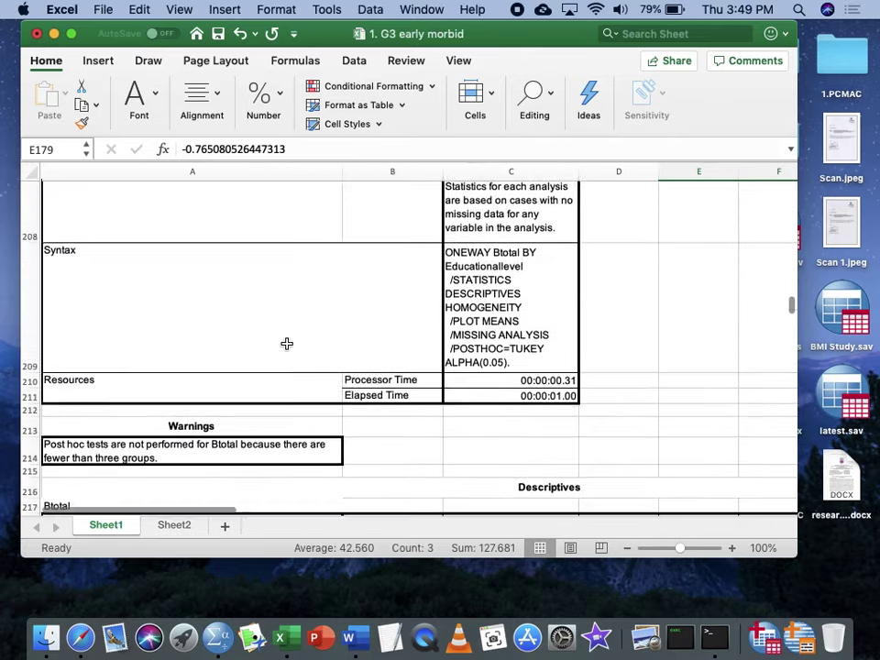
{"action": "scroll", "coordinate": [287, 342], "scroll_direction": "up", "scroll_amount": 15}
{"action": "scroll", "coordinate": [287, 343], "scroll_direction": "right", "scroll_amount": 1}
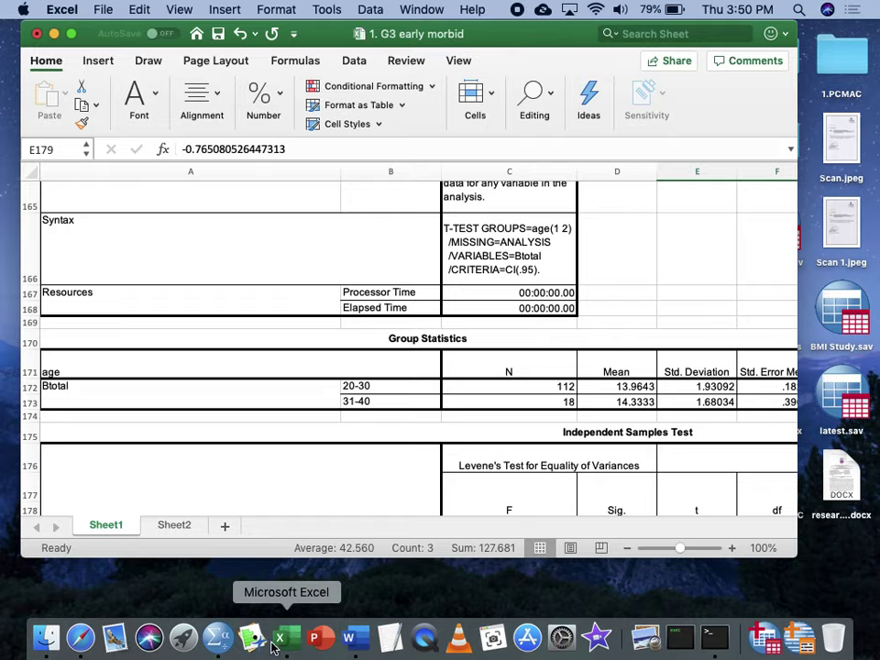
Switch to the SPSS syntax file Early Morbid G3.sps and delete the ONEWAY Btotal BY Educationallevel command block.
{"action": "left_click", "coordinate": [219, 639]}
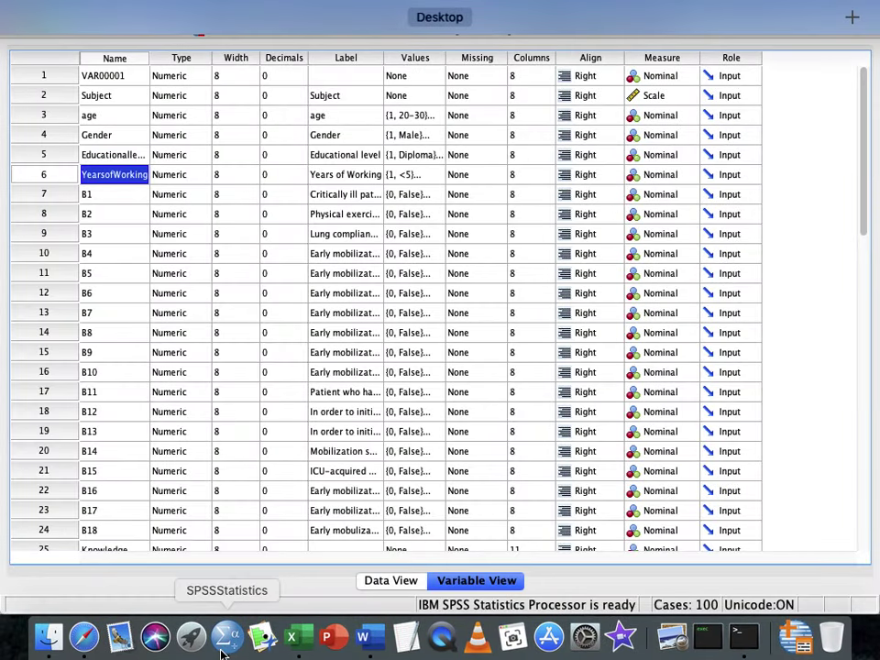
{"action": "left_click", "coordinate": [796, 636]}
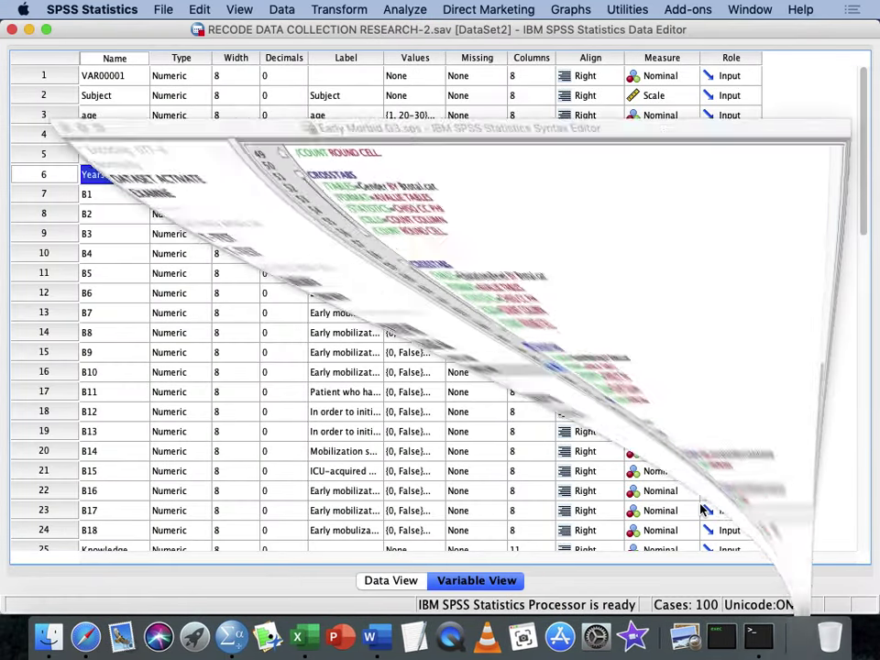
{"action": "scroll", "coordinate": [391, 326], "scroll_direction": "up", "scroll_amount": 15}
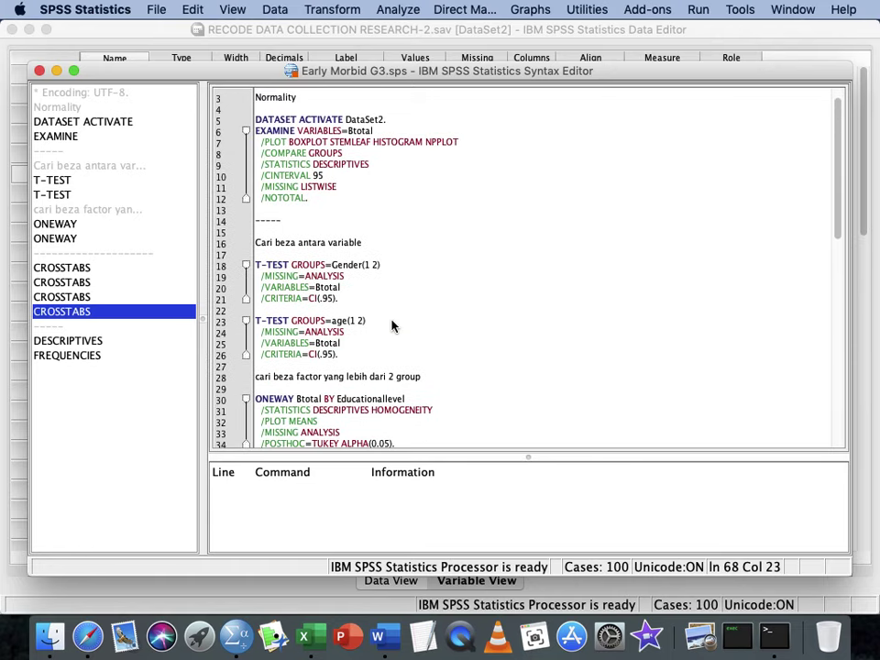
{"action": "scroll", "coordinate": [394, 326], "scroll_direction": "down", "scroll_amount": 3}
{"action": "left_click", "coordinate": [402, 326]}
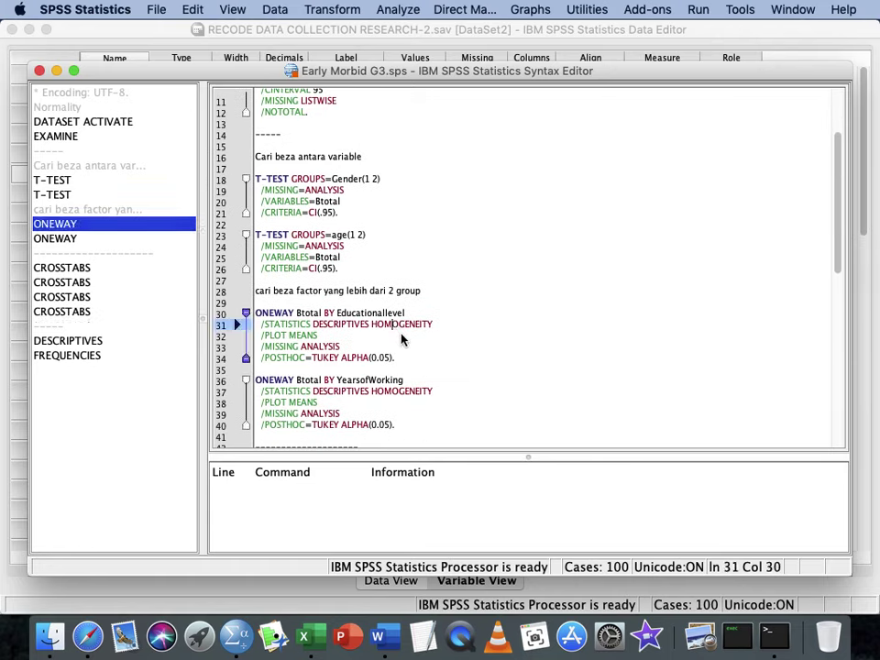
{"action": "left_click_drag", "start_coordinate": [407, 362], "coordinate": [258, 314]}
{"action": "key", "text": "BackSpace"}
{"action": "key", "text": "BackSpace"}
{"action": "key", "text": "BackSpace"}
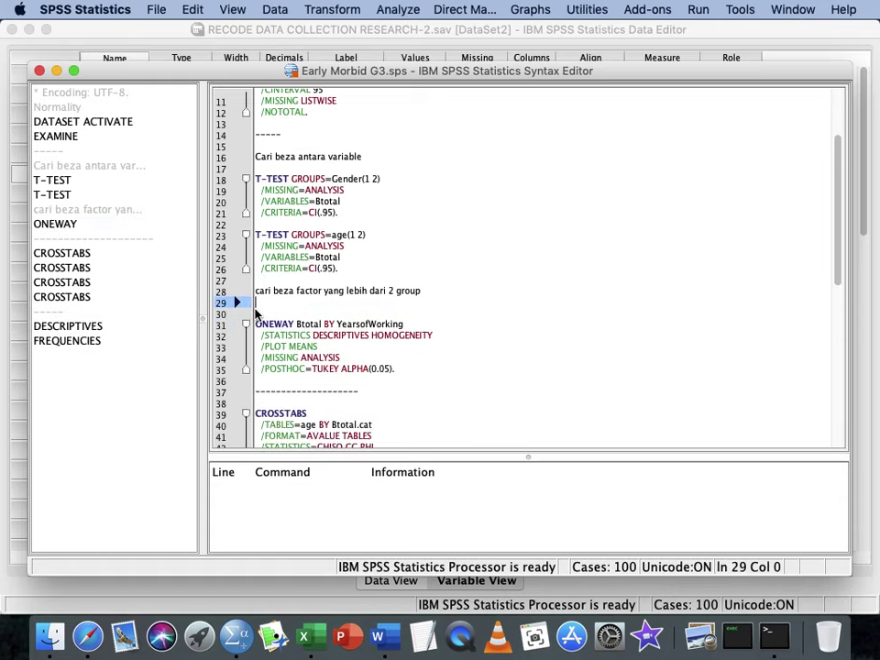
Duplicate the age T-TEST command block directly below the original, separated by a blank line.
{"action": "left_click_drag", "start_coordinate": [349, 275], "coordinate": [253, 236]}
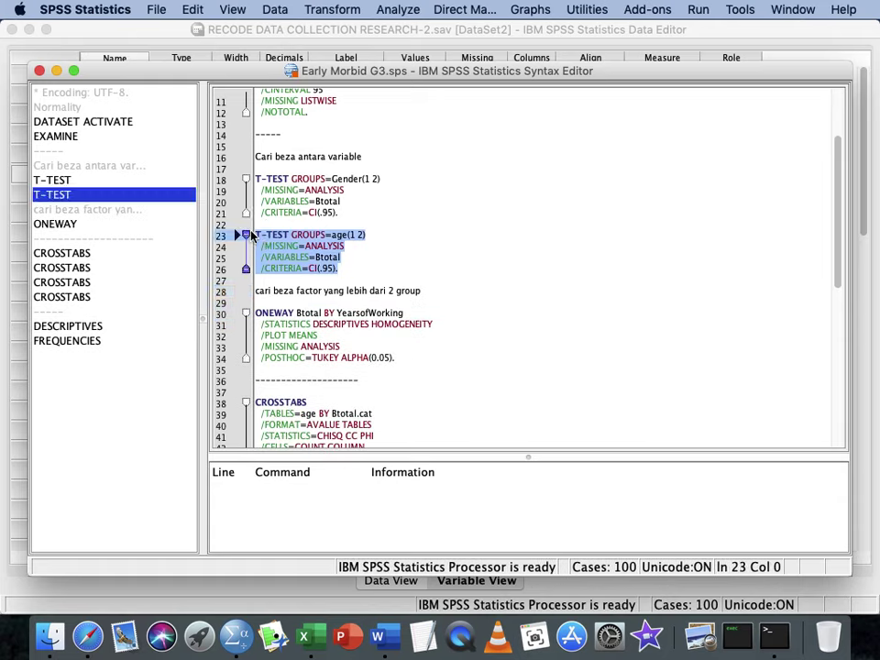
{"action": "left_click", "coordinate": [431, 271]}
{"action": "key", "text": "Return"}
{"action": "key", "text": "Return"}
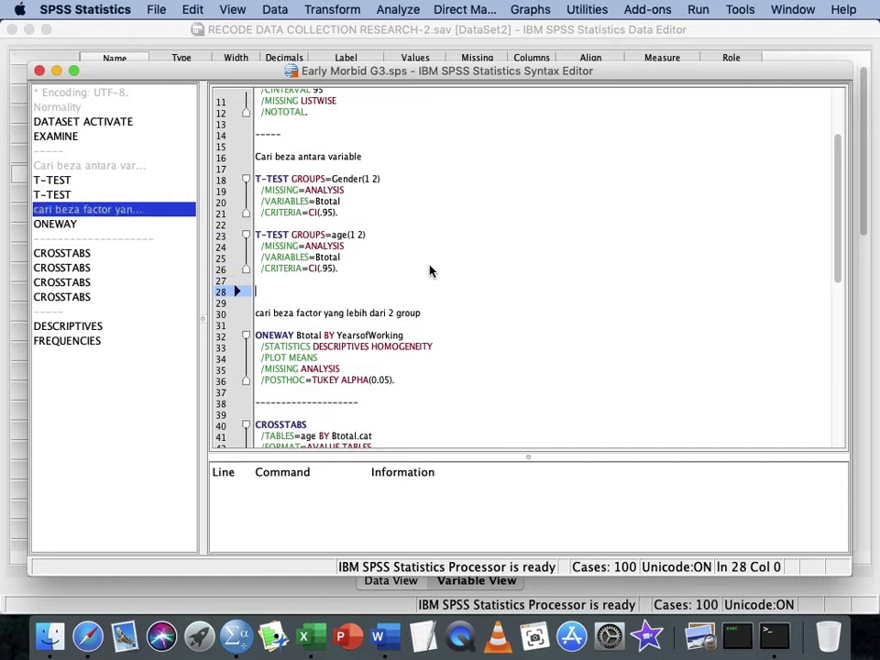
{"action": "type", "text": "T-TEST GROUPS=age(1 2)   /MISSING=ANALYSIS   /VARIABLES=Btotal   /CRITERIA=CI(.95)."}
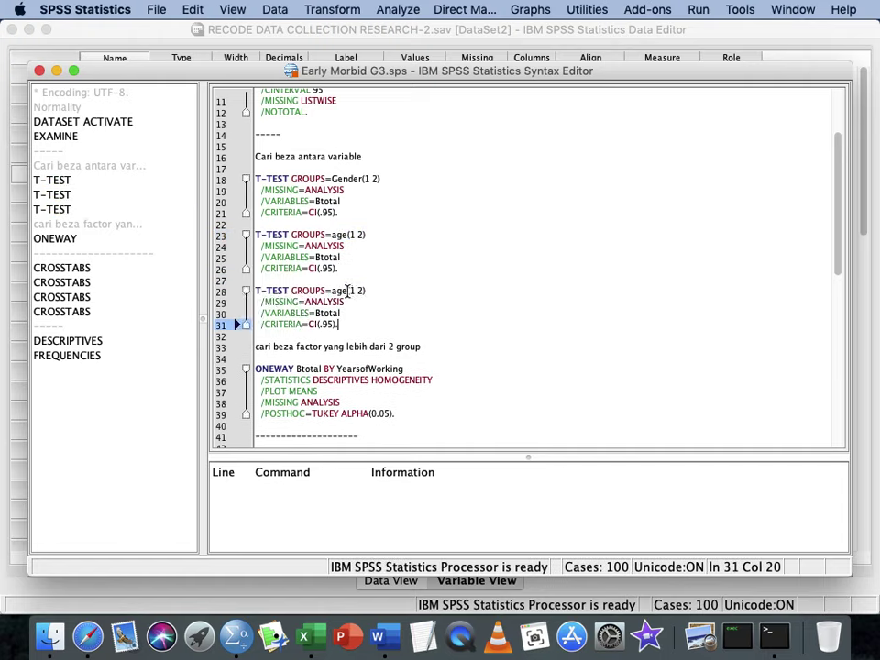
Copy the variable name Educationallevel from the Data Editor and replace age with it in the duplicated T-TEST command.
{"action": "left_click", "coordinate": [347, 290]}
{"action": "left_click", "coordinate": [209, 44]}
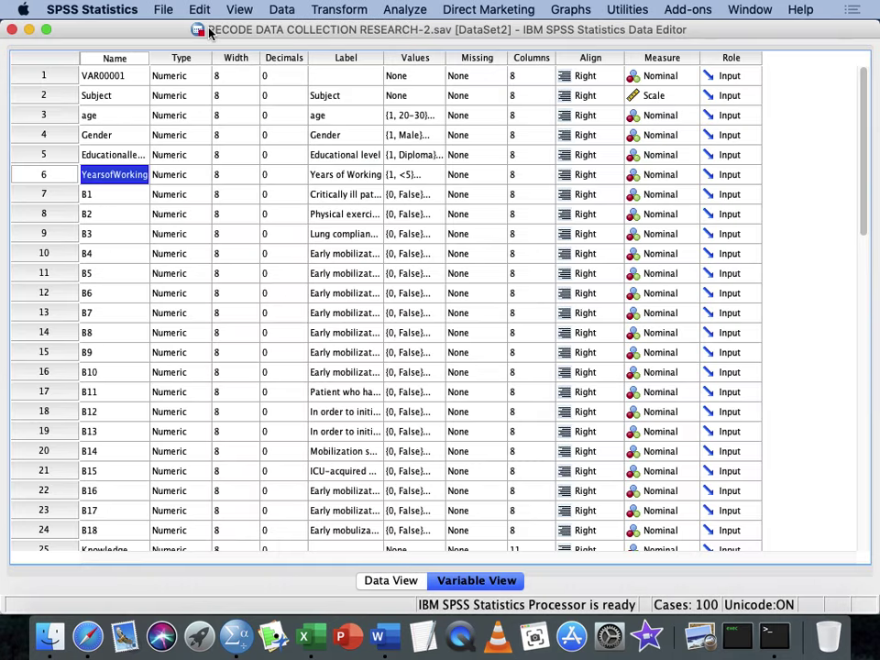
{"action": "double_click", "coordinate": [131, 154]}
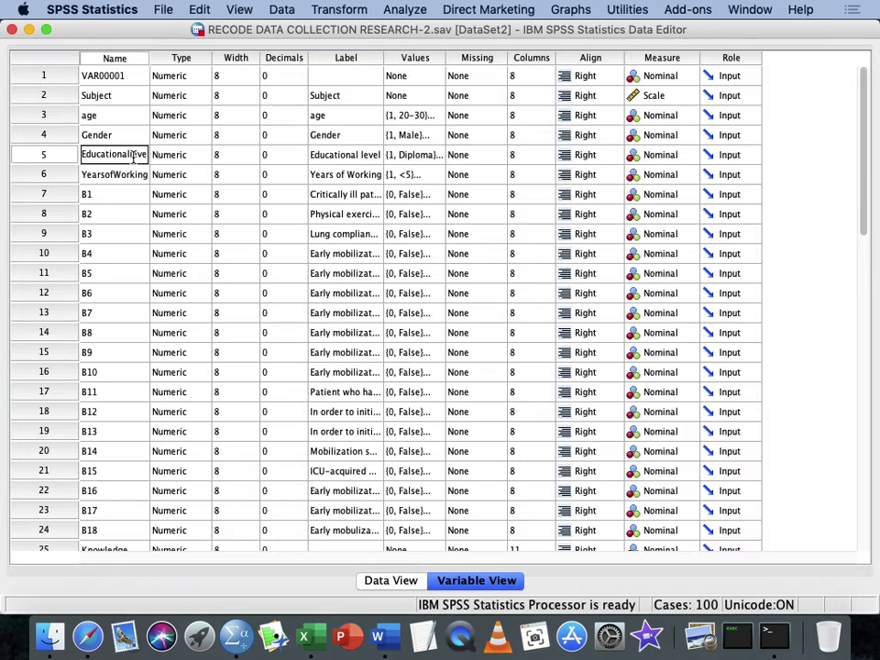
{"action": "double_click", "coordinate": [135, 156]}
{"action": "key", "text": "super+c"}
{"action": "key", "text": "ctrl+Up"}
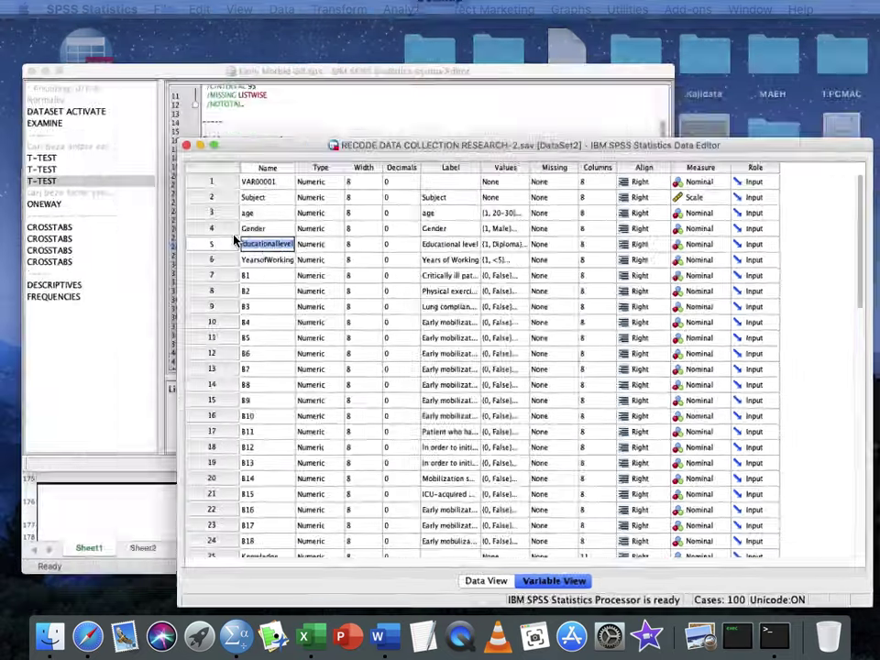
{"action": "left_click", "coordinate": [209, 209]}
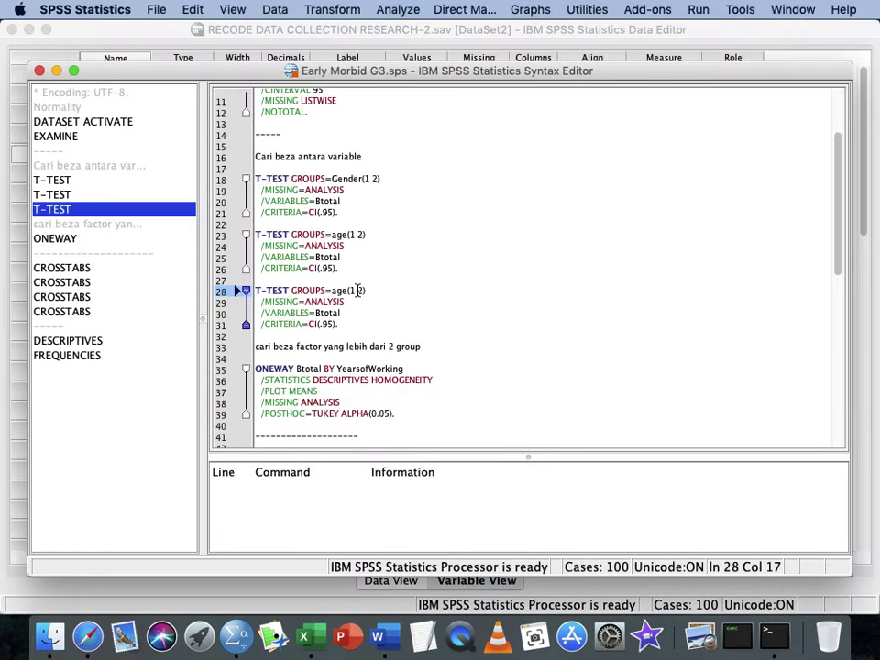
{"action": "key", "text": "BackSpace"}
{"action": "key", "text": "super+v"}
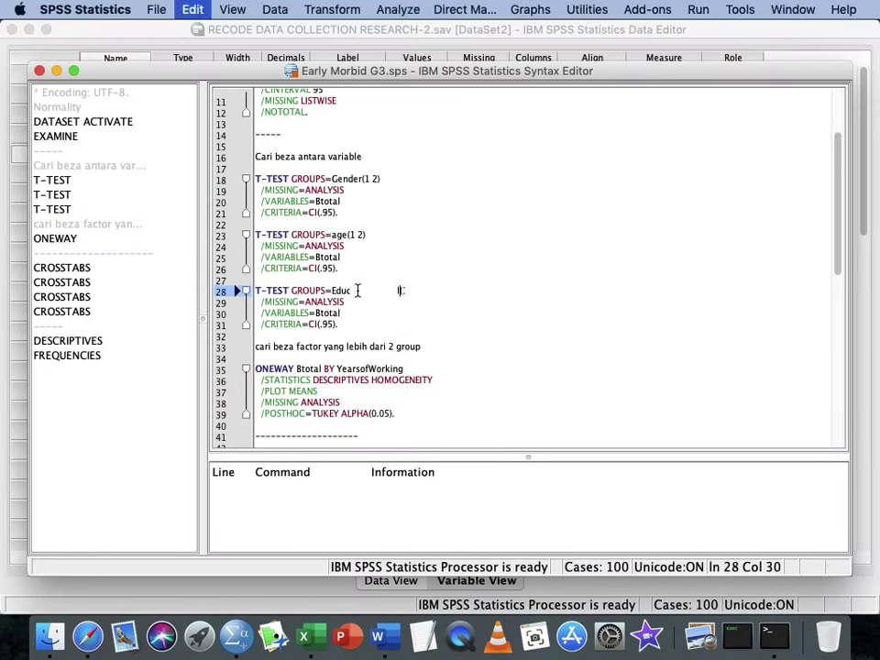
{"action": "left_click", "coordinate": [539, 309]}
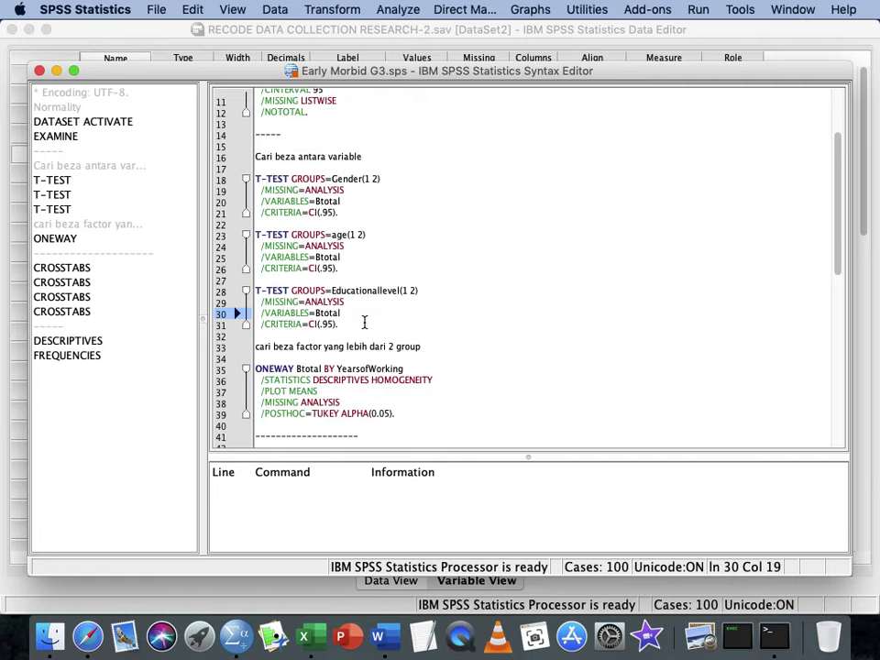
Put away the SPSS syntax and data windows, and close the G3 early morbid workbook in Excel with its changes saved.
{"action": "left_click", "coordinate": [39, 72]}
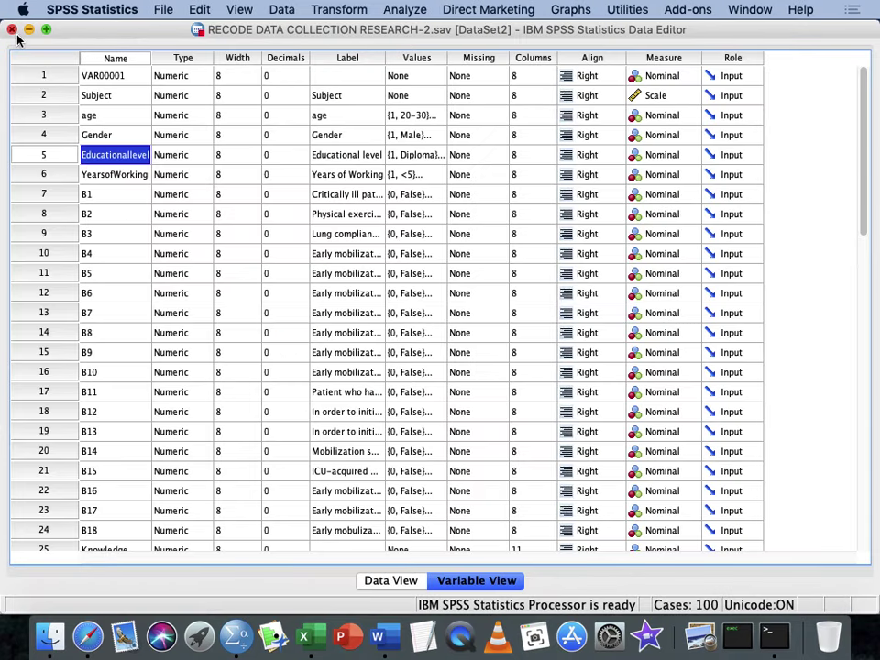
{"action": "left_click", "coordinate": [28, 31]}
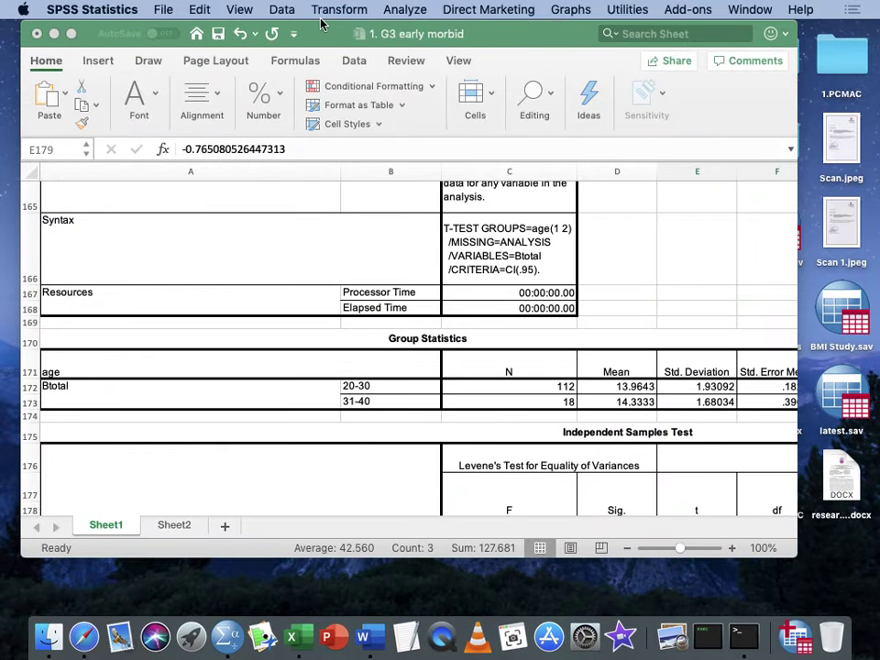
{"action": "left_click", "coordinate": [328, 30]}
{"action": "left_click", "coordinate": [35, 34]}
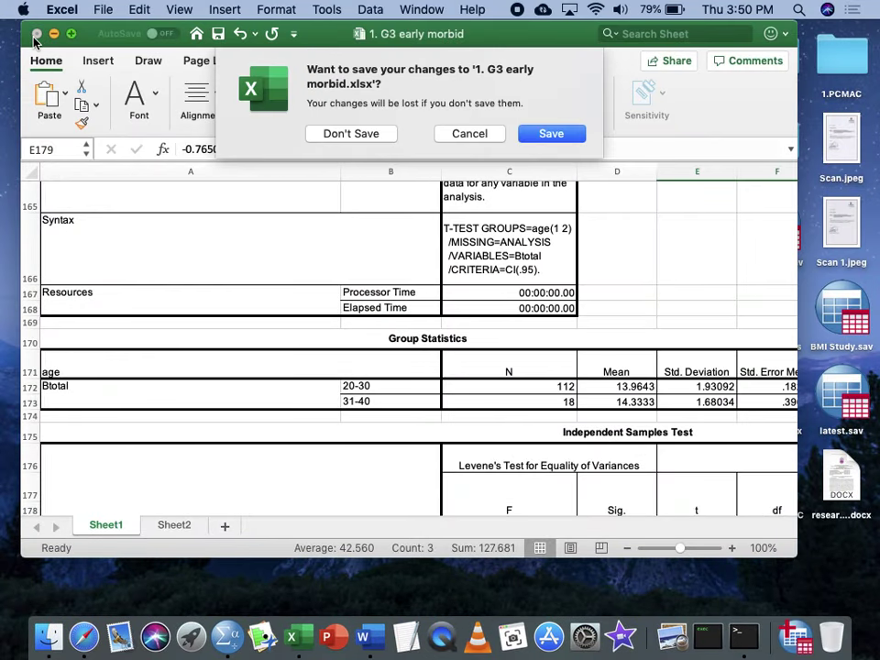
{"action": "left_click", "coordinate": [537, 135]}
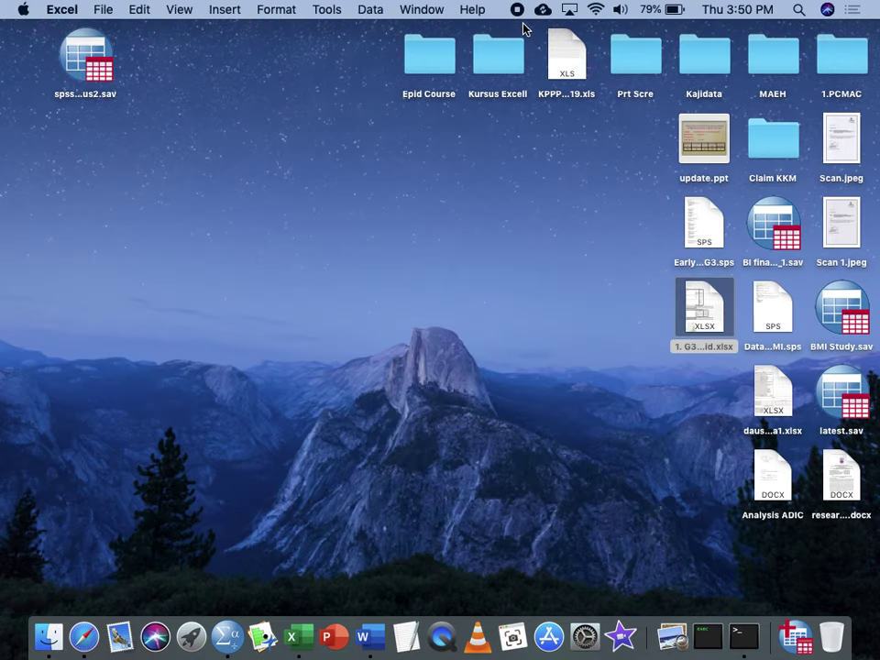